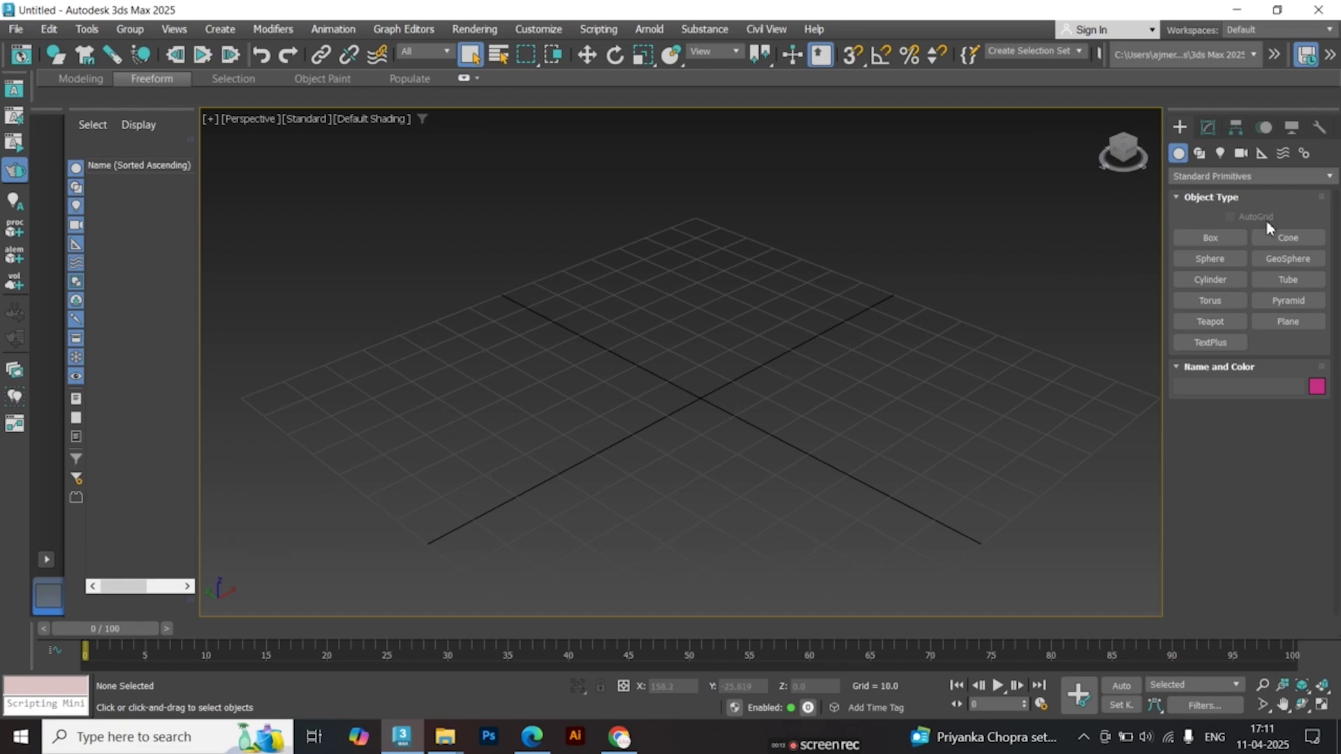
Create a box on the grid with grid snapping on, about 40 long, 90 wide and 20 high
{"action": "left_click", "coordinate": [1210, 237]}
{"action": "middle_click_drag", "start_coordinate": [793, 397], "coordinate": [745, 404], "text": "alt"}
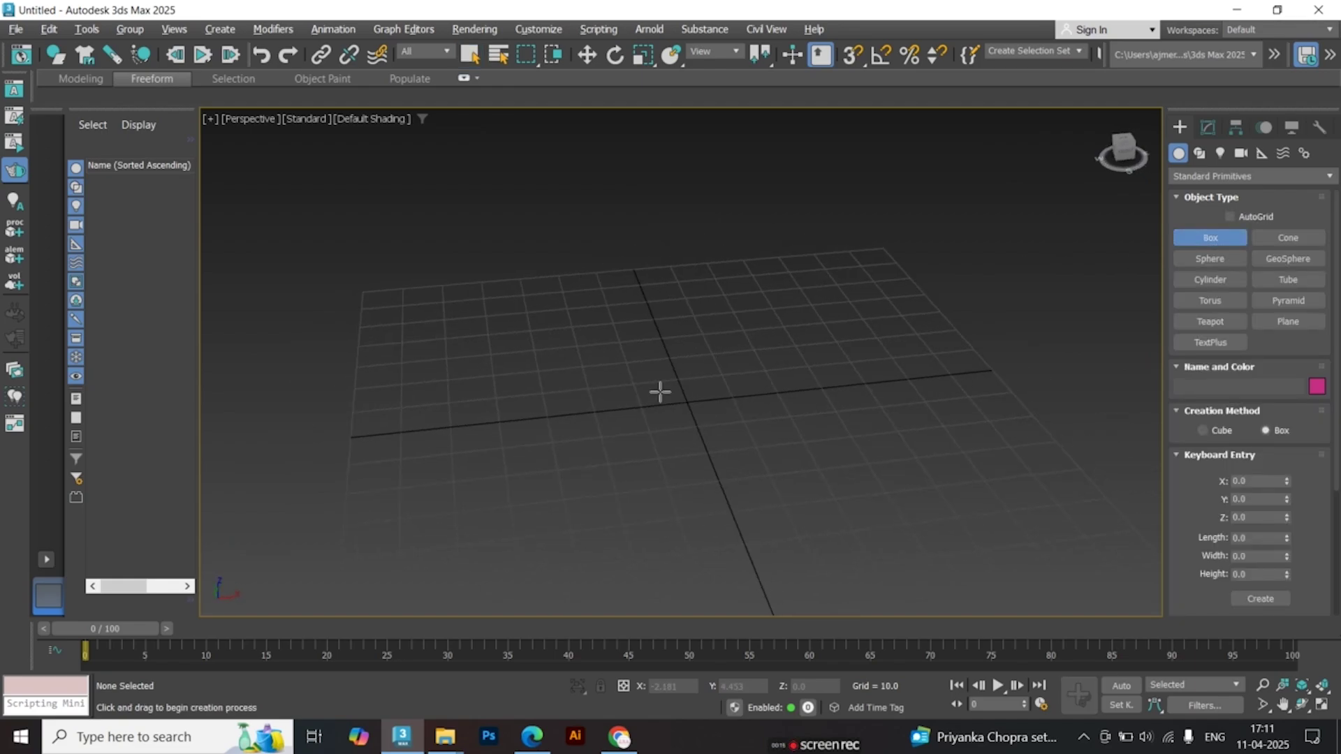
{"action": "key", "text": "s"}
{"action": "left_click_drag", "start_coordinate": [493, 375], "coordinate": [946, 428]}
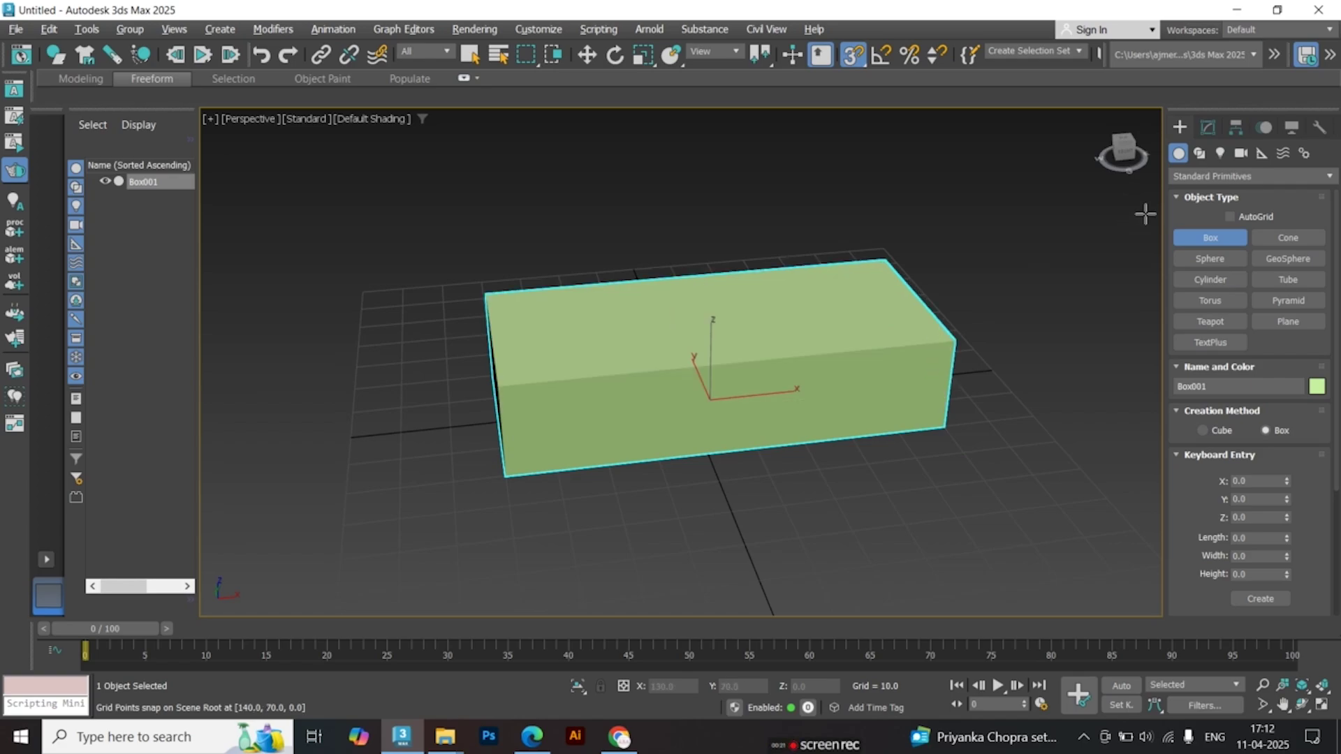
Move the box to X 0, turn snapping off and display edged faces in the viewport
{"action": "left_click", "coordinate": [1207, 126]}
{"action": "key", "text": "w"}
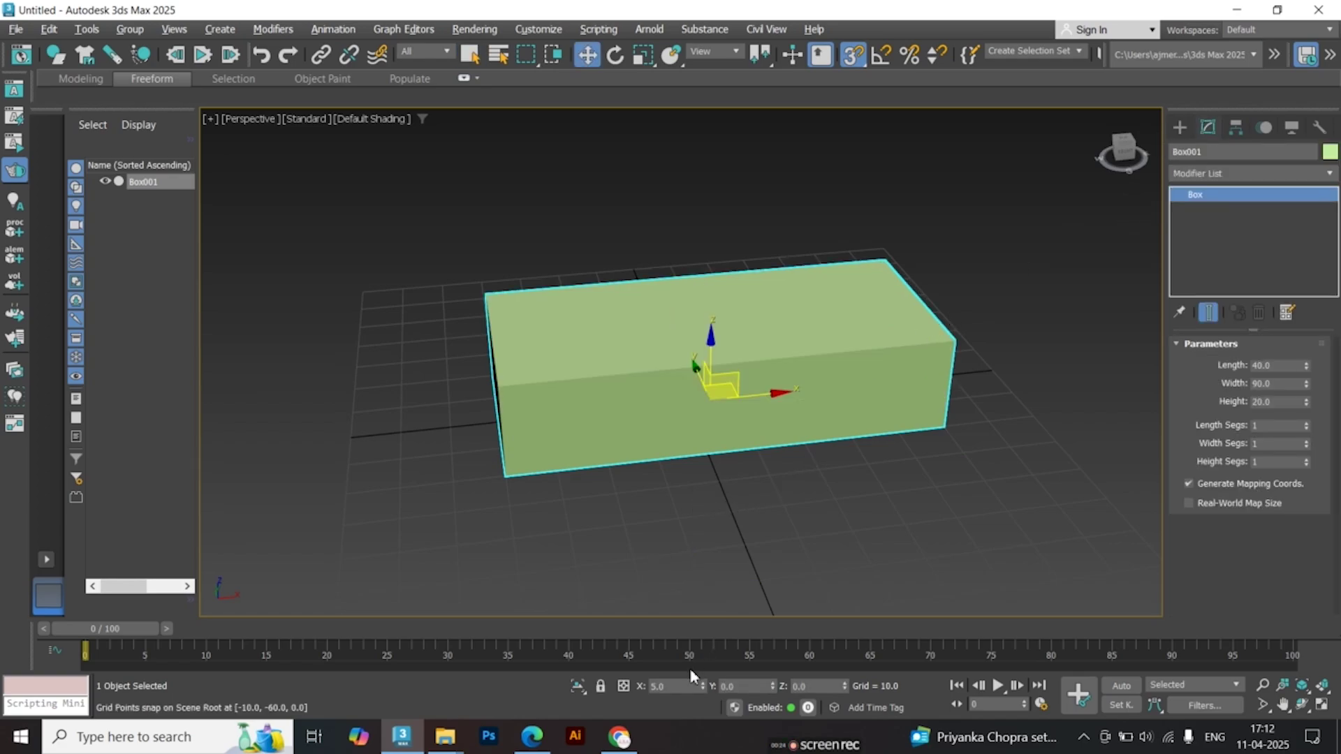
{"action": "right_click", "coordinate": [702, 690]}
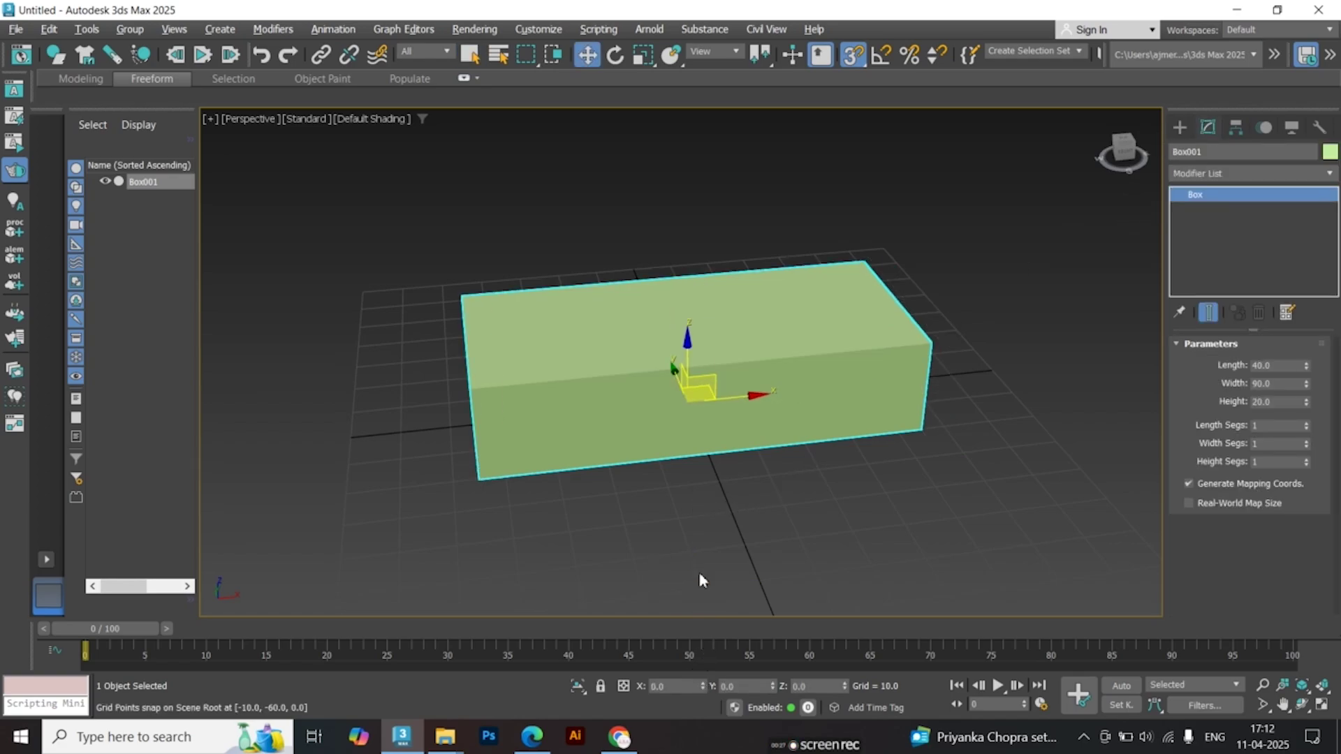
{"action": "key", "text": "s"}
{"action": "key", "text": "F4"}
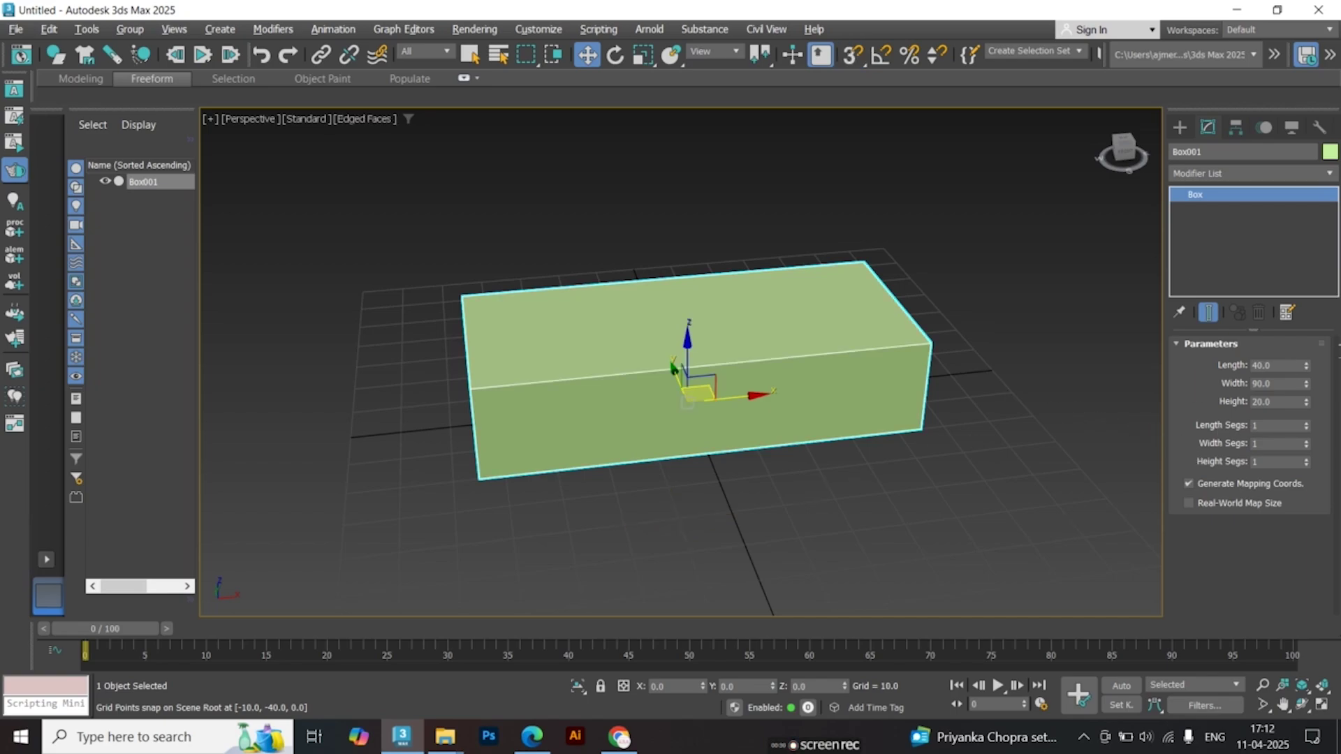
Set the box's height to 30
{"action": "left_click_drag", "start_coordinate": [1284, 386], "coordinate": [1213, 380]}
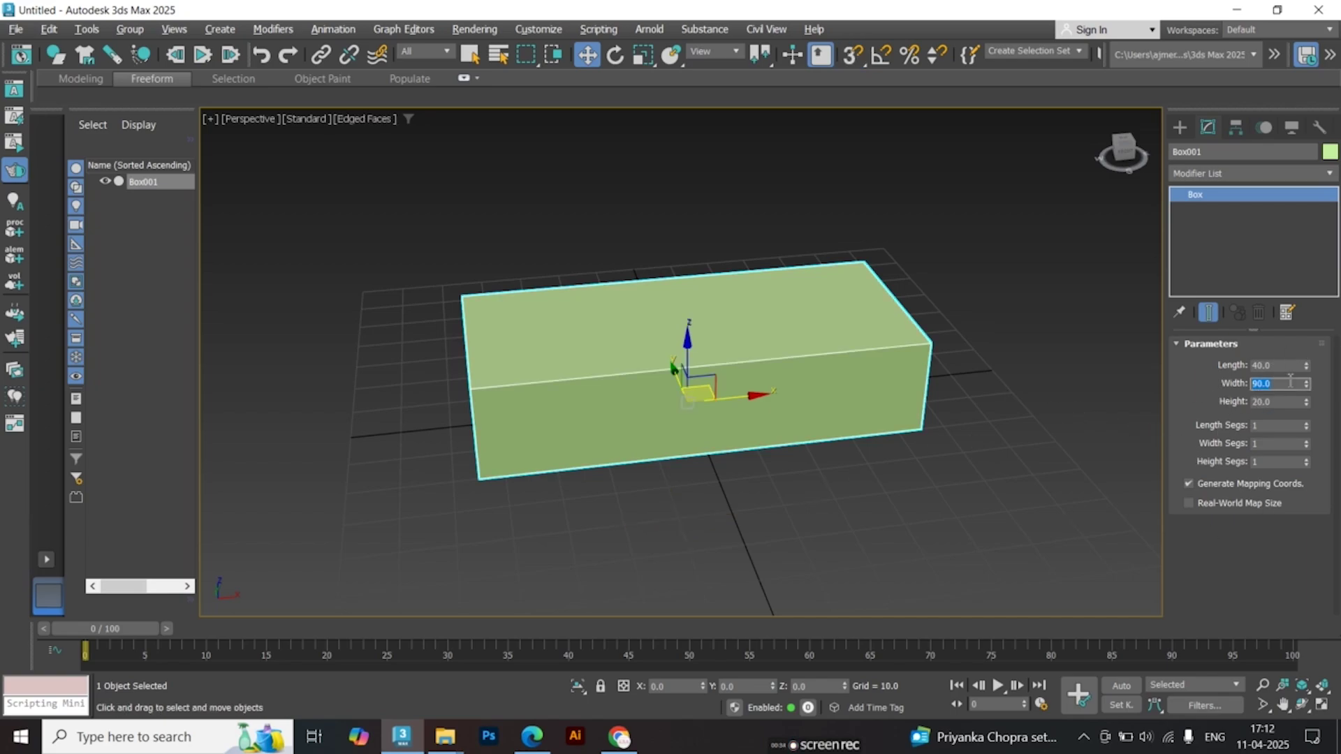
{"action": "left_click_drag", "start_coordinate": [1284, 402], "coordinate": [1239, 400]}
{"action": "type", "text": "30"}
{"action": "key", "text": "Return"}
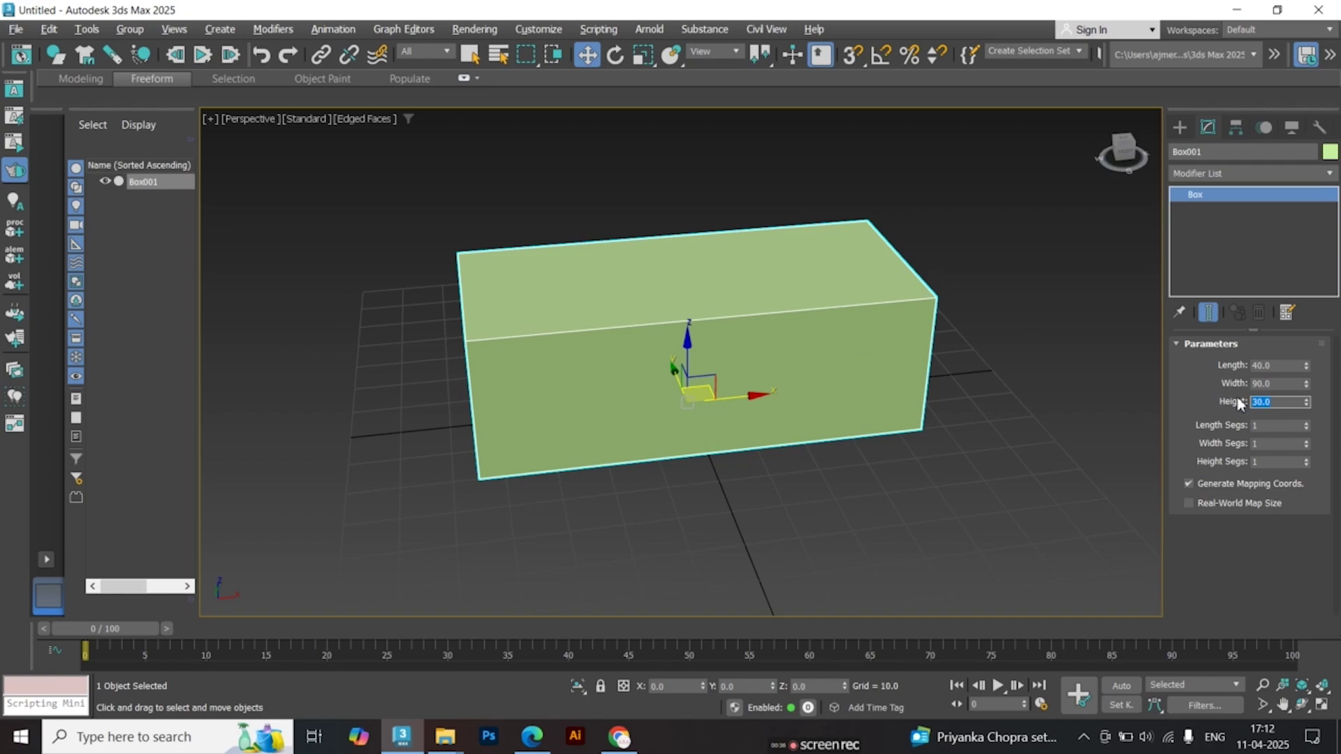
Add an Edit Poly modifier to the box and delete its front and top polygons
{"action": "middle_click_drag", "start_coordinate": [587, 368], "coordinate": [643, 444], "text": "alt"}
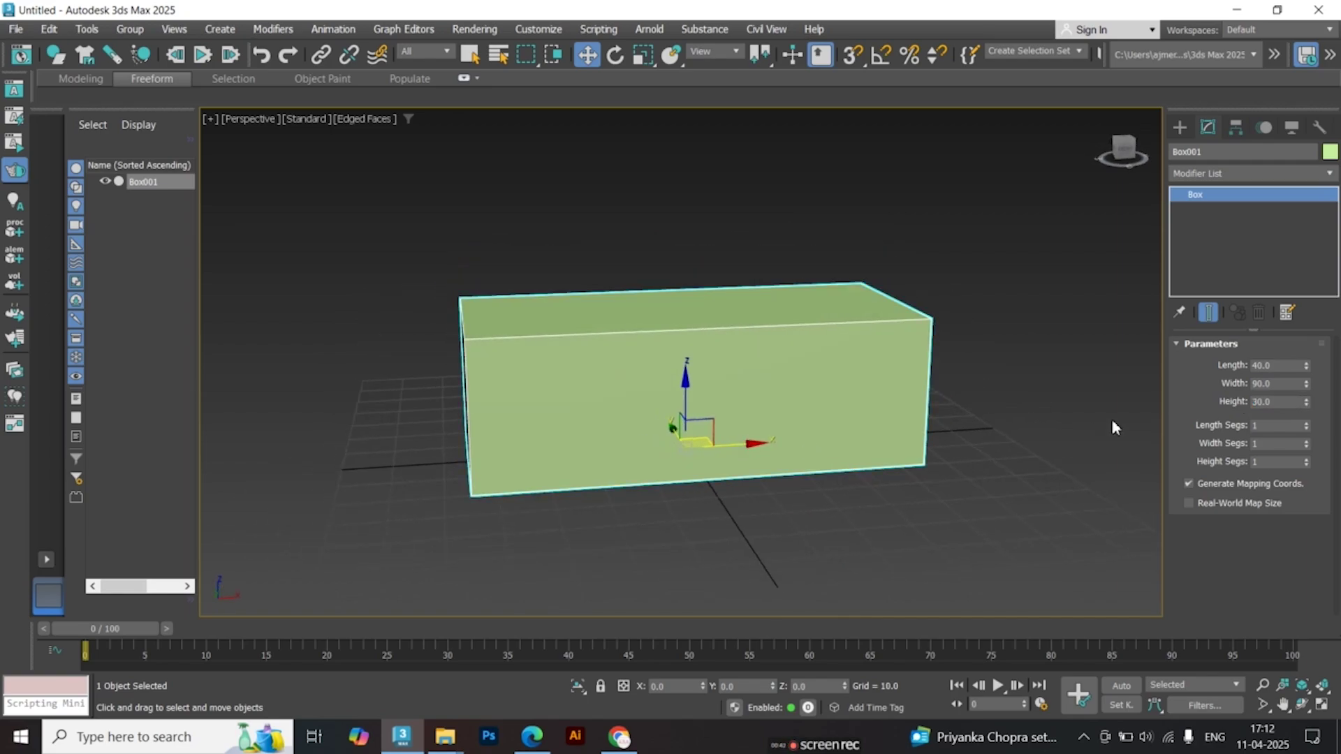
{"action": "left_click", "coordinate": [1207, 173]}
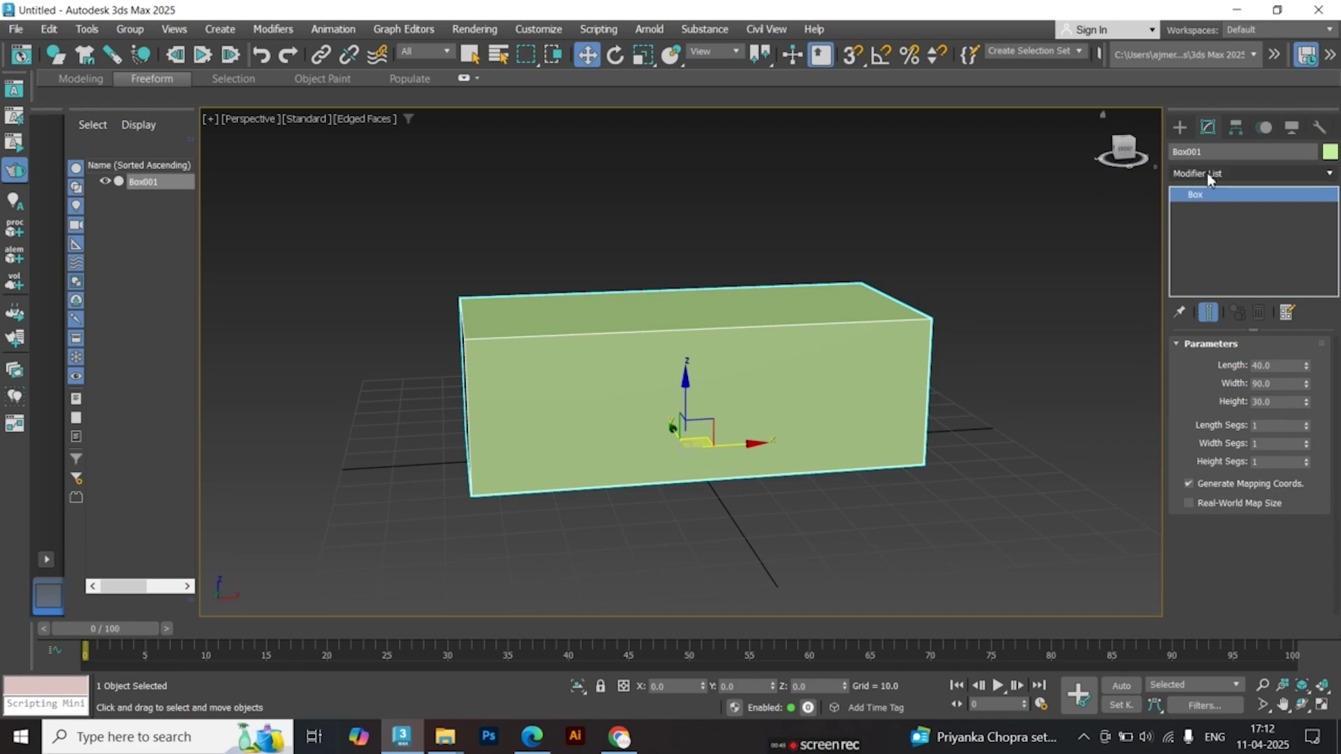
{"action": "type", "text": "ed"}
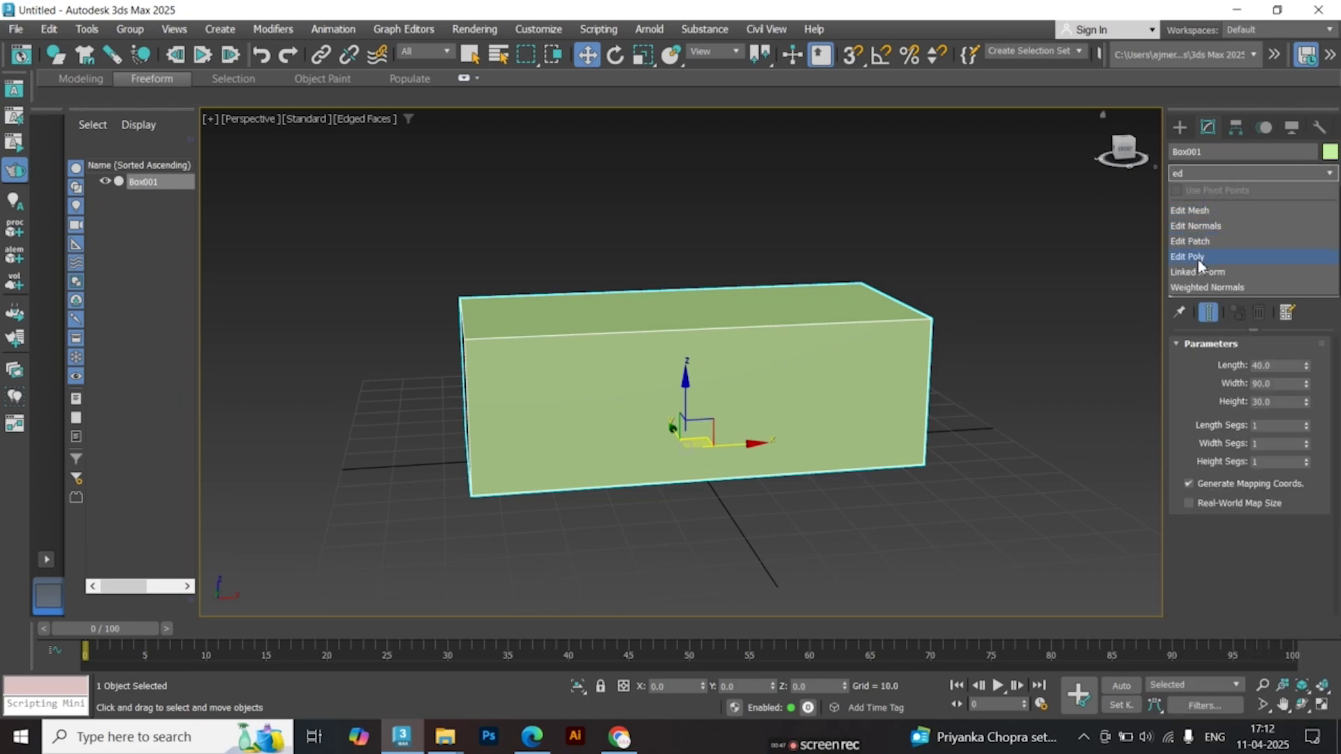
{"action": "left_click", "coordinate": [1197, 257]}
{"action": "key", "text": "4"}
{"action": "left_click", "coordinate": [591, 359]}
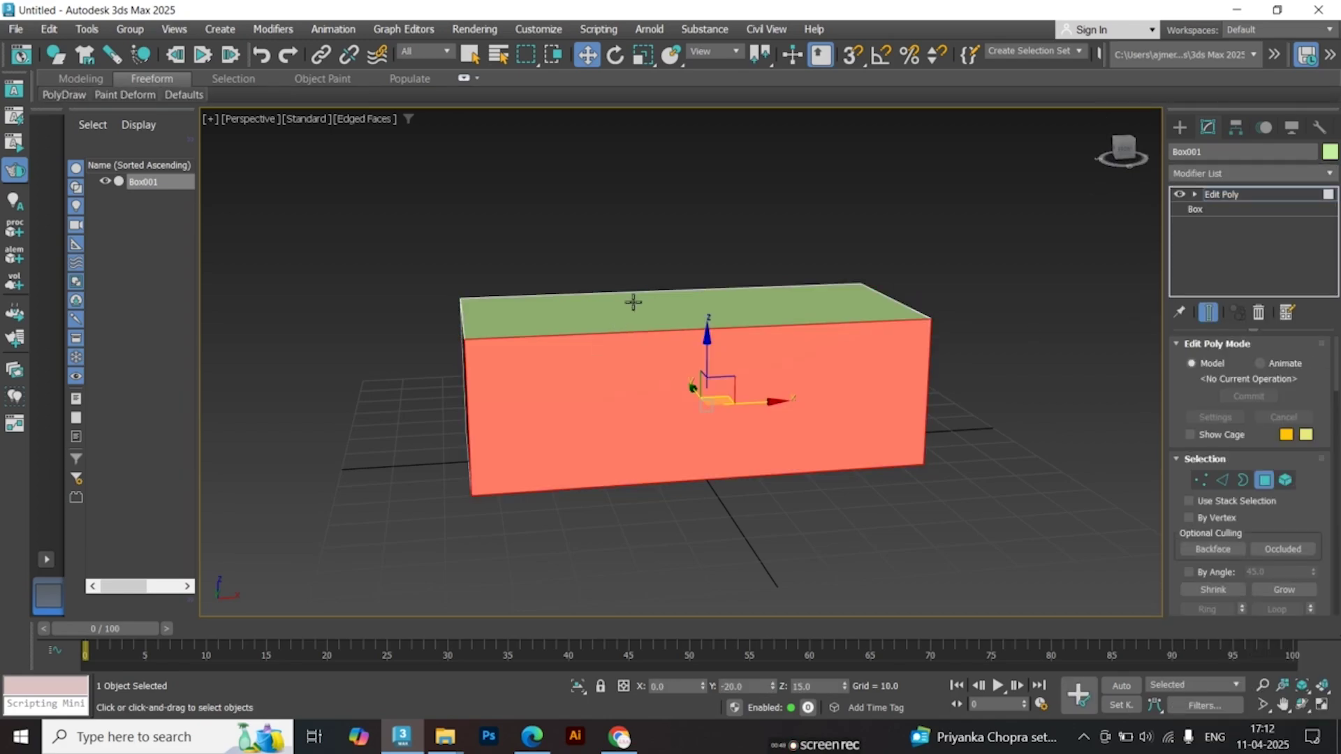
{"action": "left_click", "coordinate": [634, 304], "text": "ctrl"}
{"action": "key", "text": "Delete"}
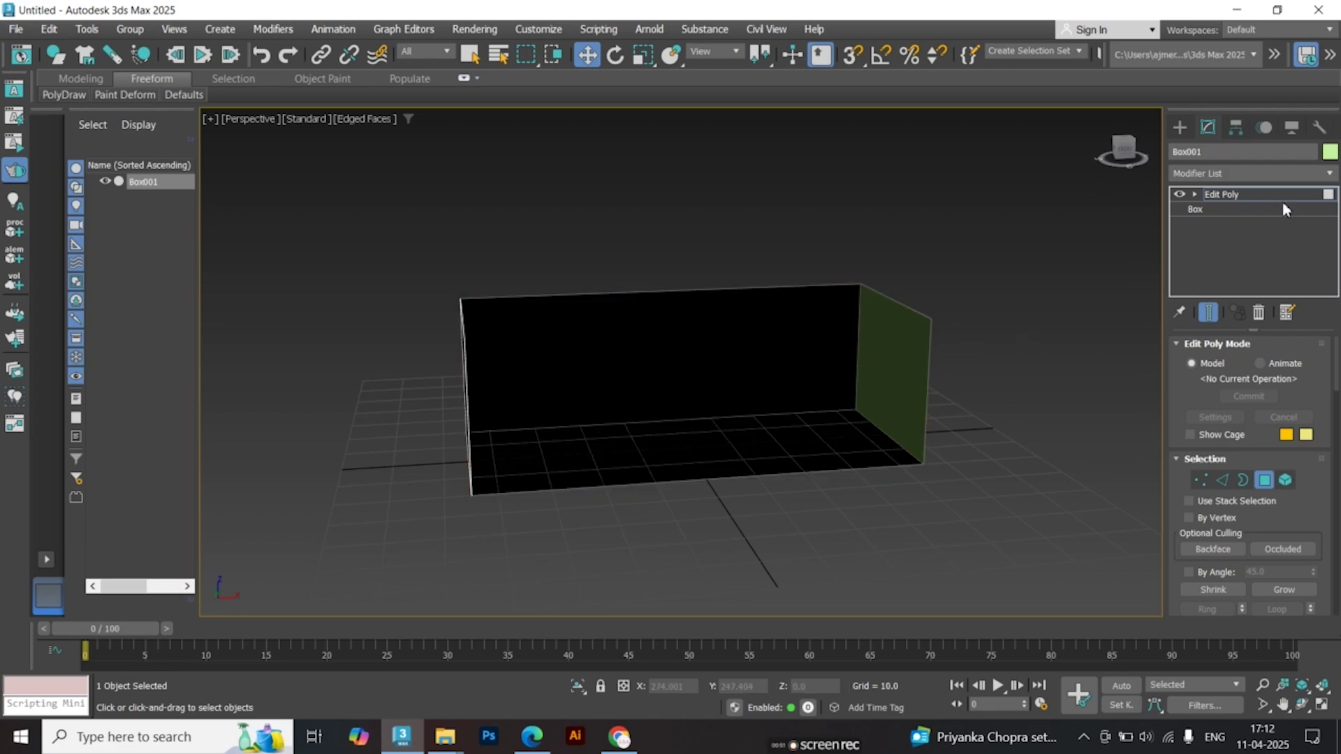
{"action": "left_click", "coordinate": [1327, 195]}
Add a Shell modifier to the open box with an outer amount of 3
{"action": "left_click", "coordinate": [1308, 175]}
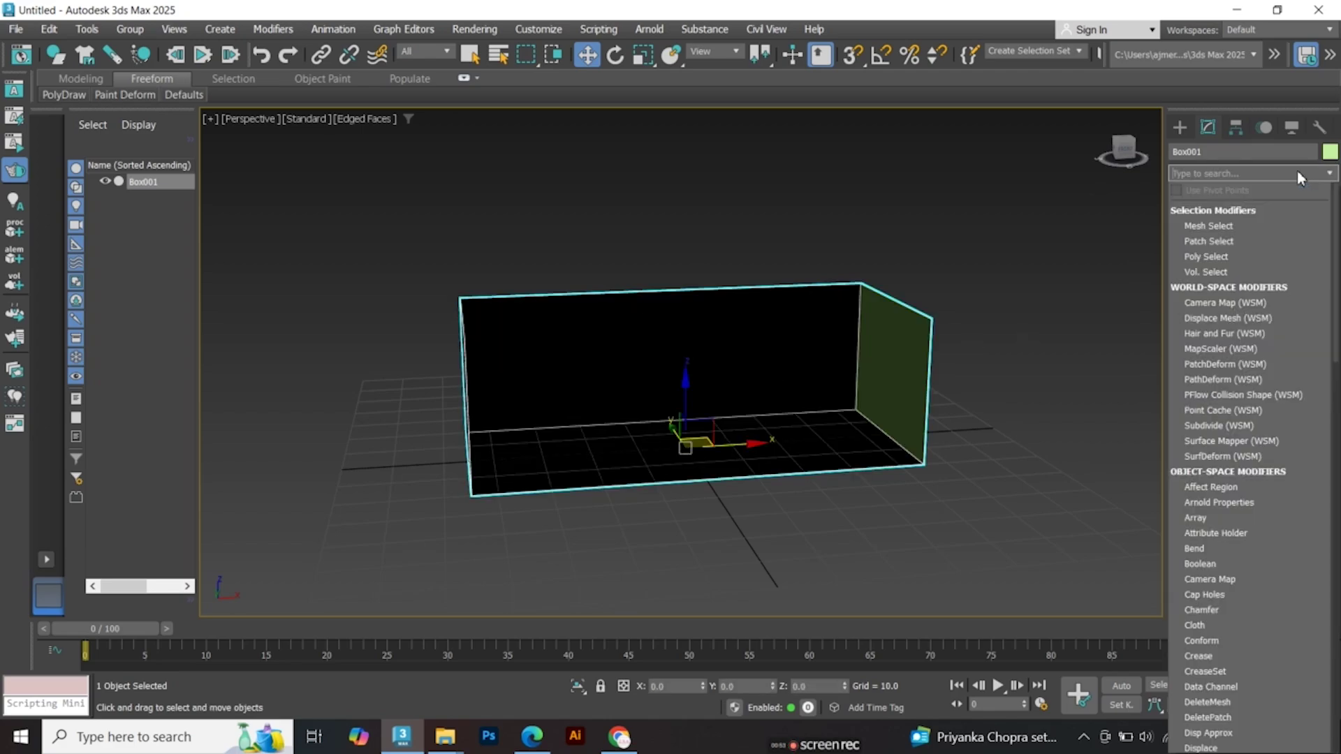
{"action": "type", "text": "sh"}
{"action": "key", "text": "Return"}
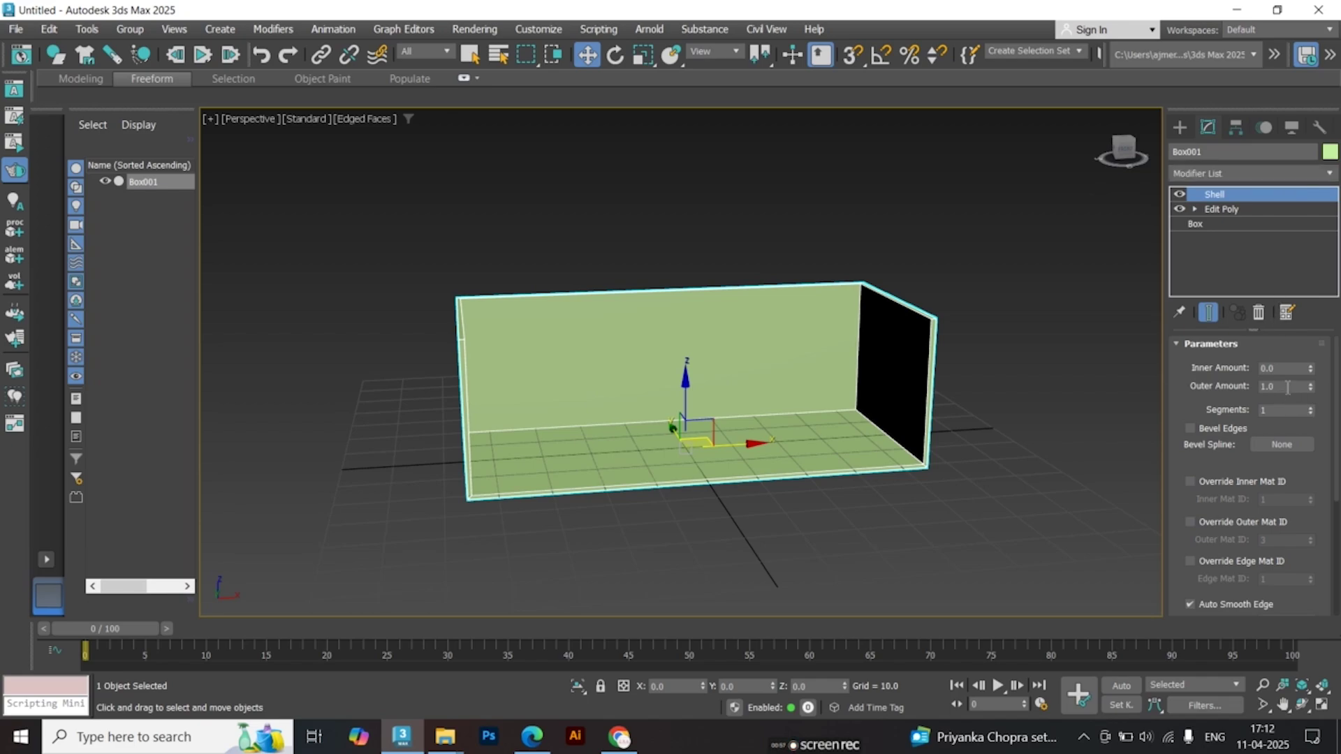
{"action": "left_click", "coordinate": [1287, 387]}
{"action": "key", "text": "Return"}
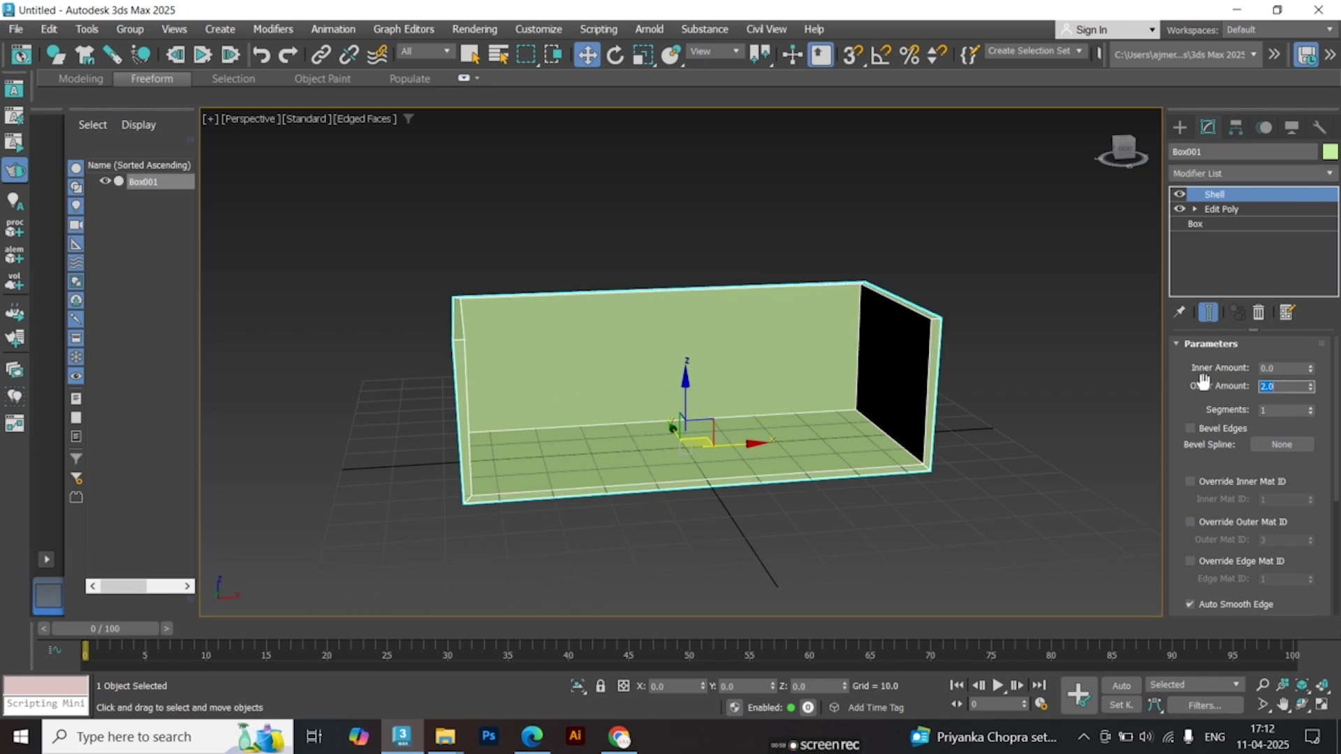
{"action": "type", "text": "3"}
{"action": "key", "text": "Return"}
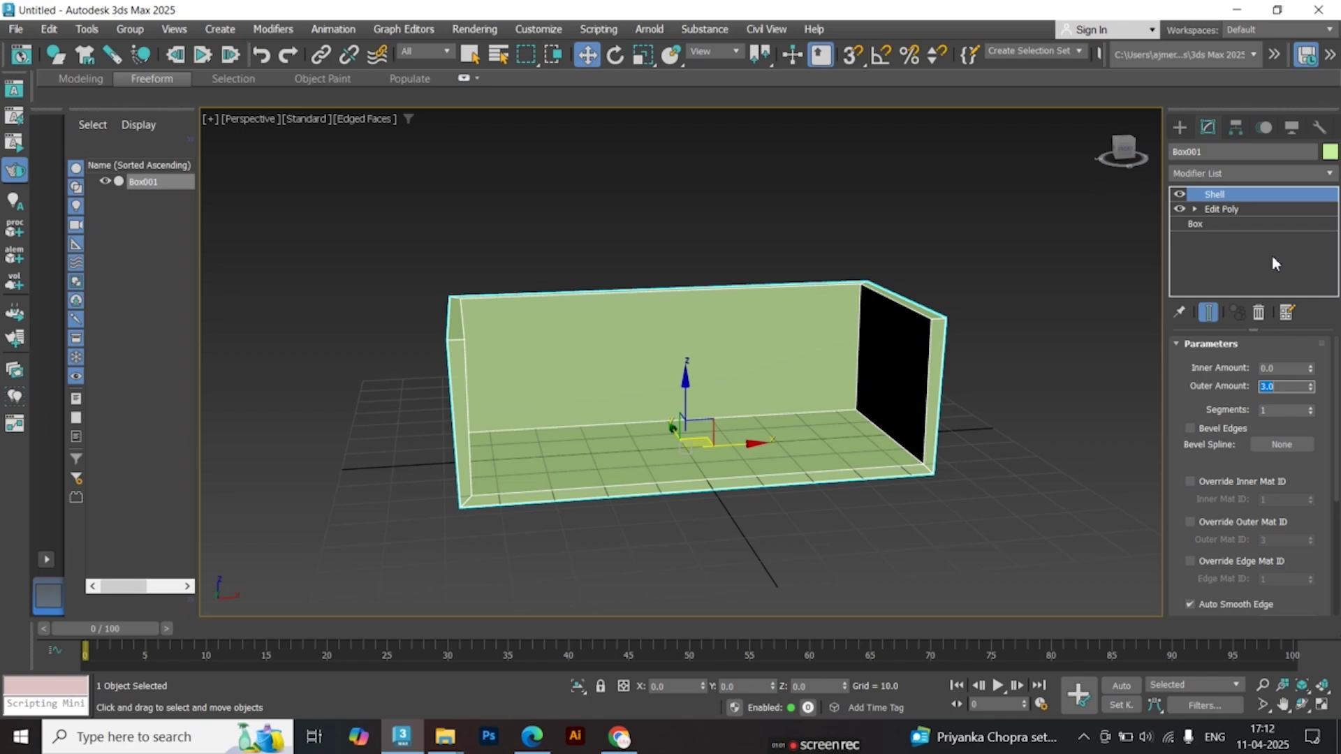
Clone the shelled box in place as an independent copy and give the clone a grey object color
{"action": "left_click", "coordinate": [654, 444]}
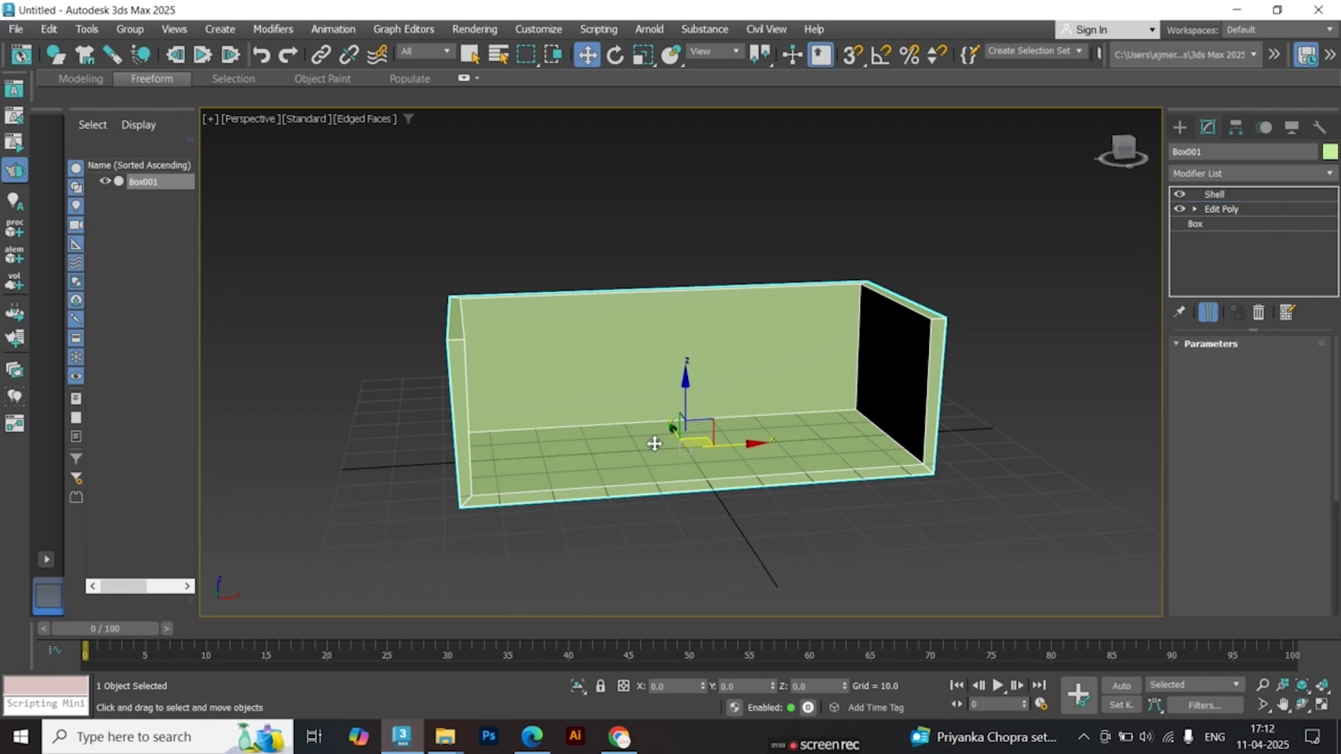
{"action": "key", "text": "ctrl+v"}
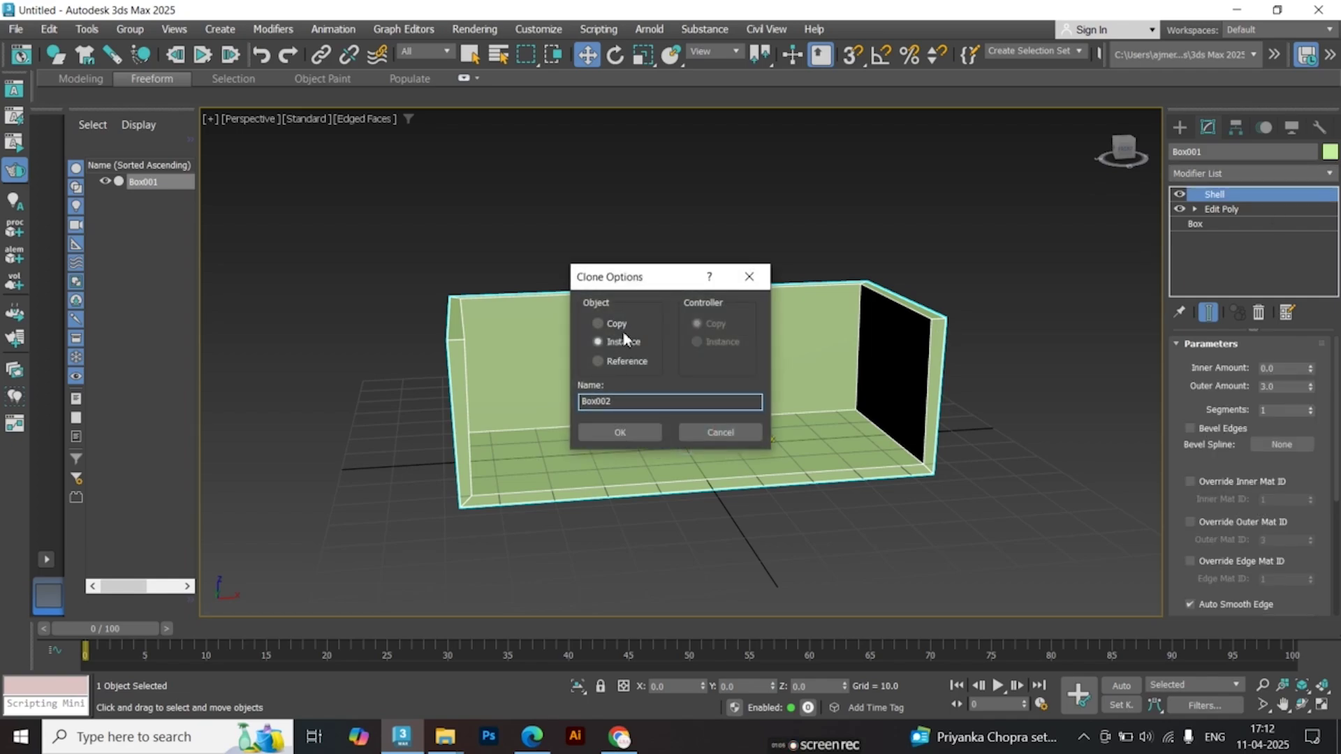
{"action": "left_click", "coordinate": [620, 432]}
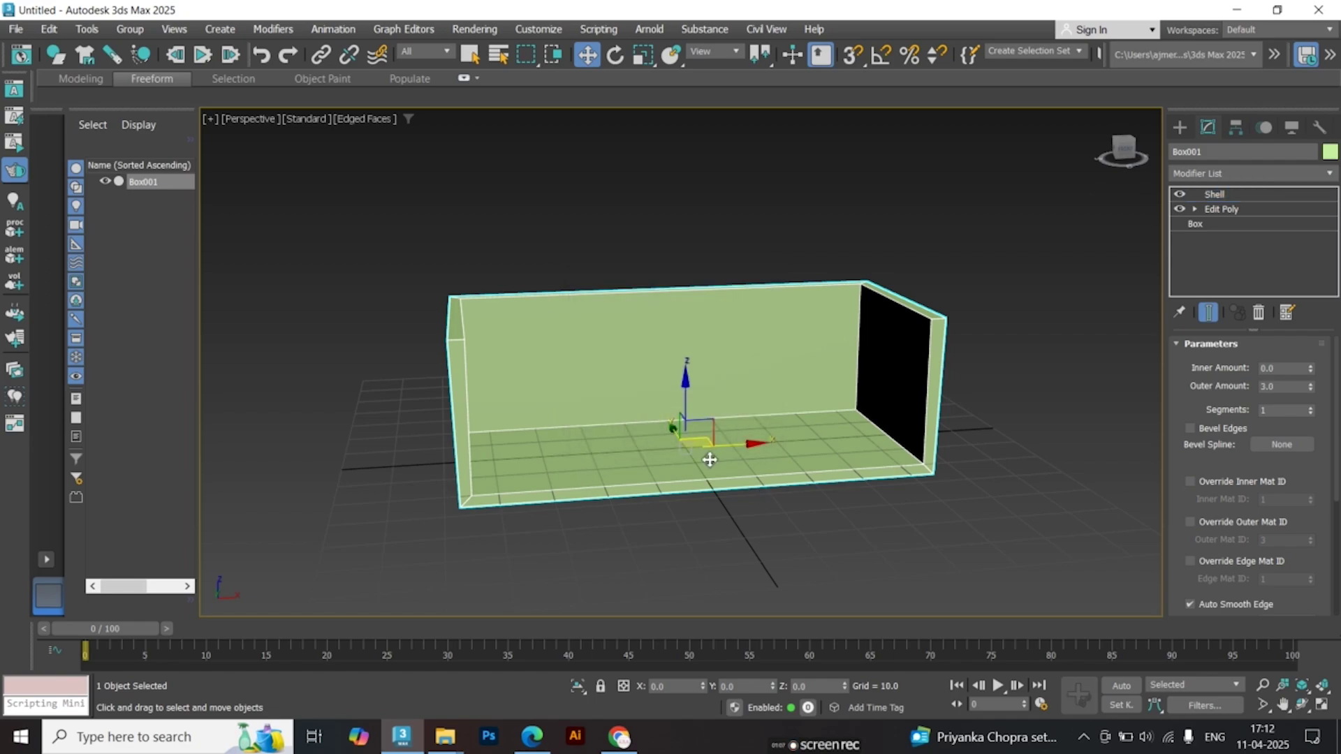
{"action": "left_click", "coordinate": [1328, 152]}
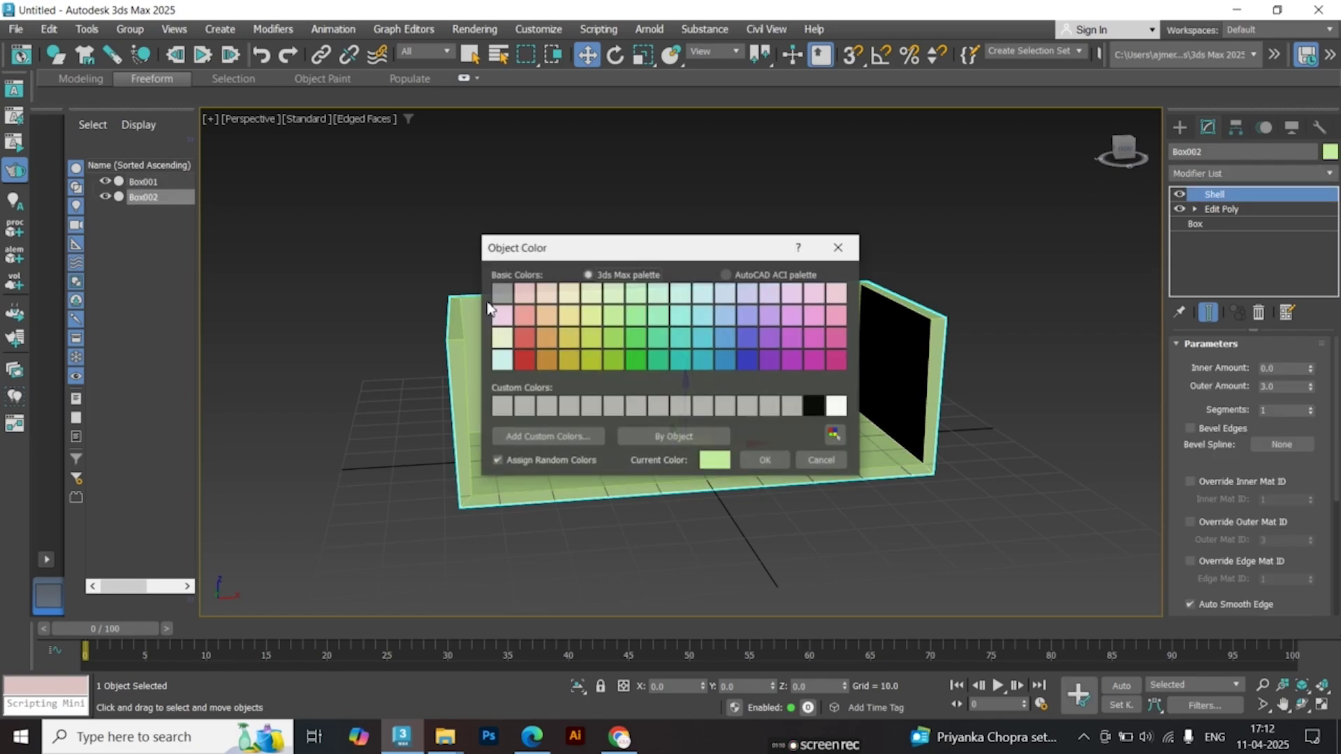
{"action": "left_click", "coordinate": [532, 405]}
{"action": "left_click", "coordinate": [764, 461]}
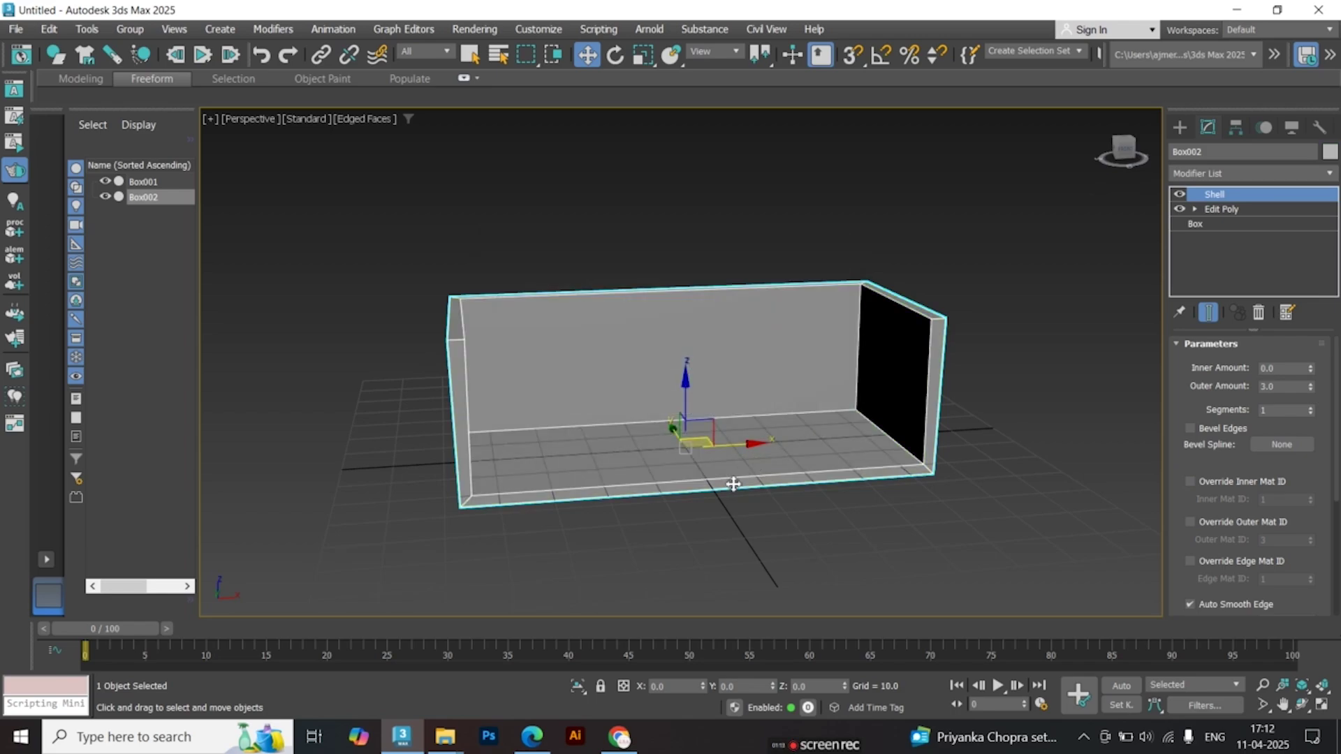
Set the grey box's Shell outer amount to 0 and inner amount to 3
{"action": "right_click", "coordinate": [1309, 389]}
{"action": "double_click", "coordinate": [1284, 369]}
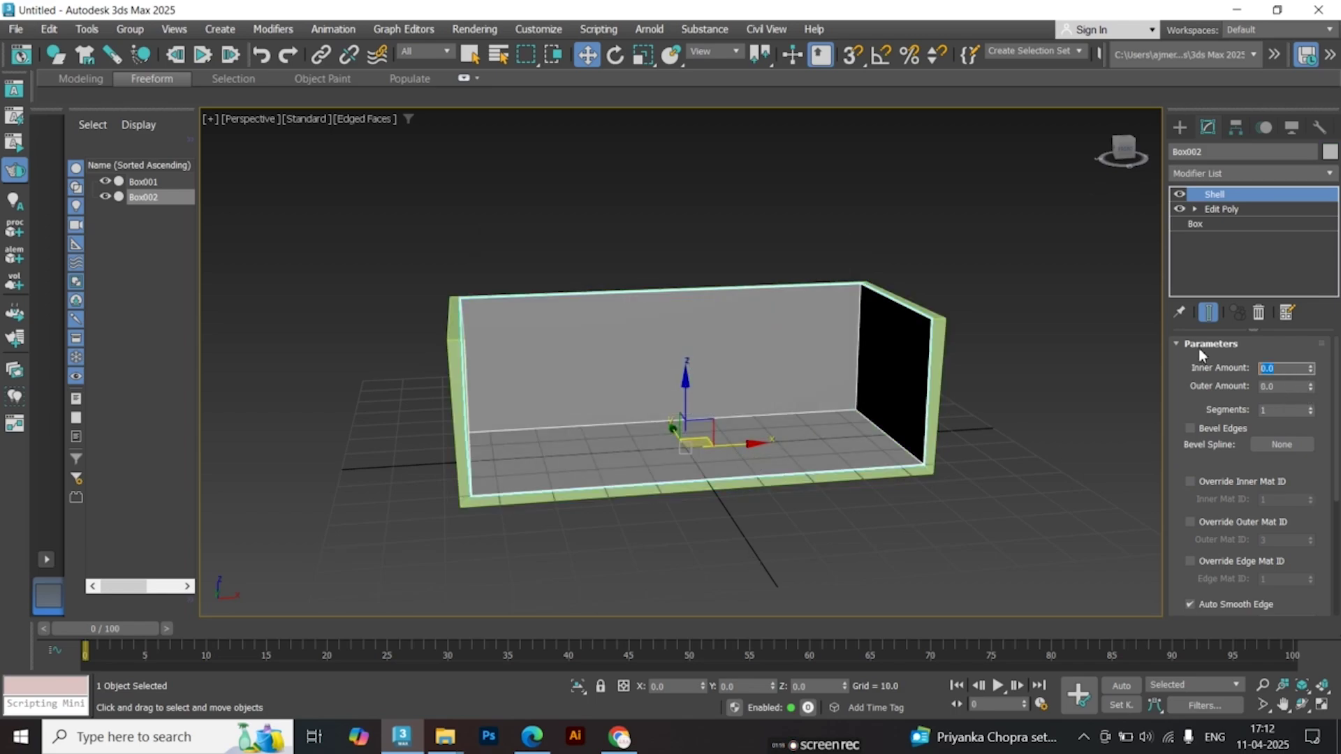
{"action": "type", "text": "3"}
{"action": "key", "text": "Return"}
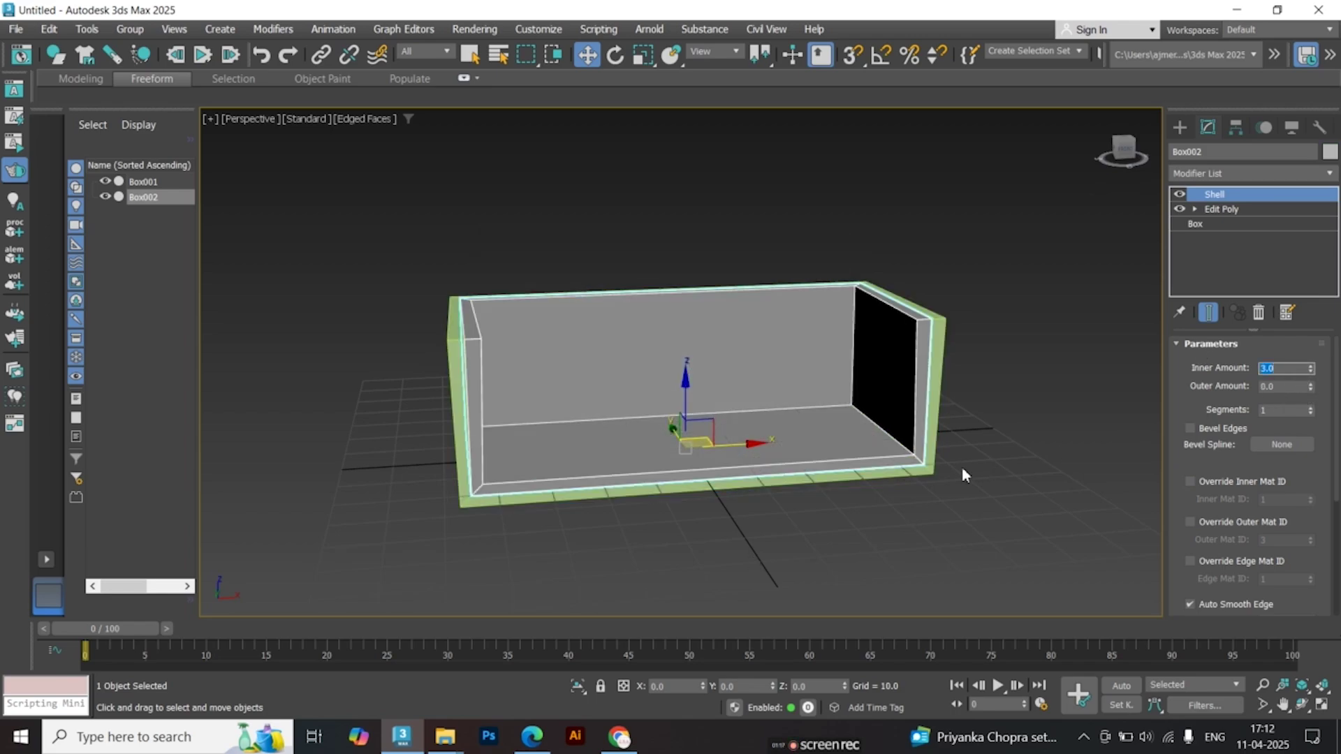
Enable Straighten Corners in the Shell modifier of both the grey inner box and the green outer box
{"action": "scroll", "coordinate": [757, 398], "scroll_direction": "up", "scroll_amount": 3}
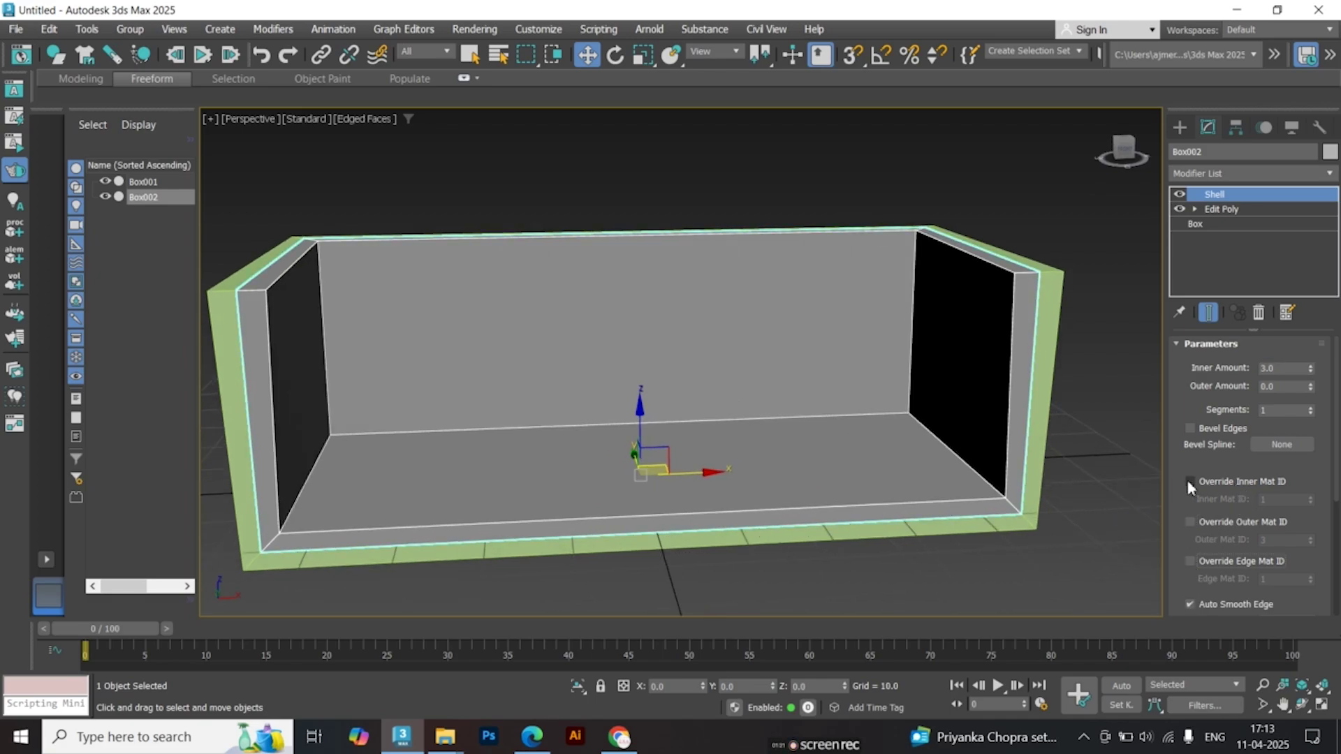
{"action": "scroll", "coordinate": [1187, 482], "scroll_direction": "down", "scroll_amount": 5}
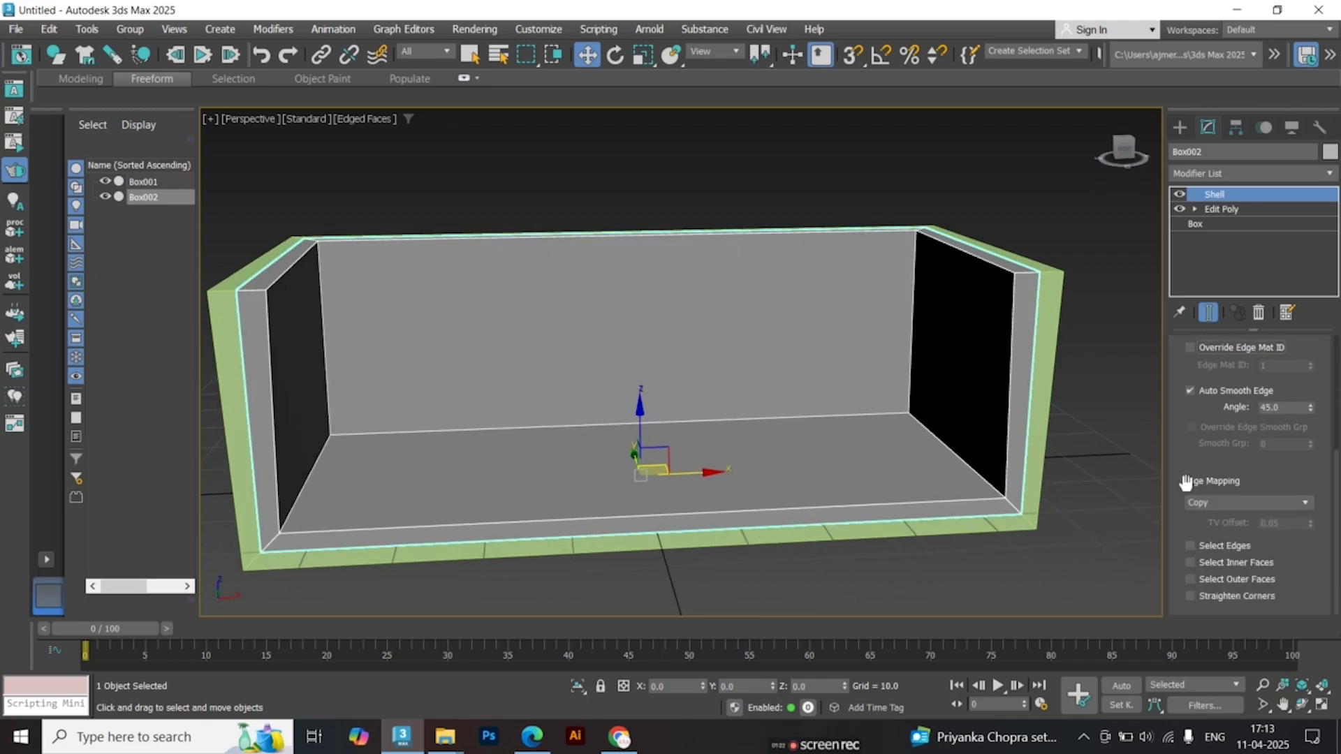
{"action": "left_click", "coordinate": [1208, 601]}
{"action": "left_click", "coordinate": [1054, 298]}
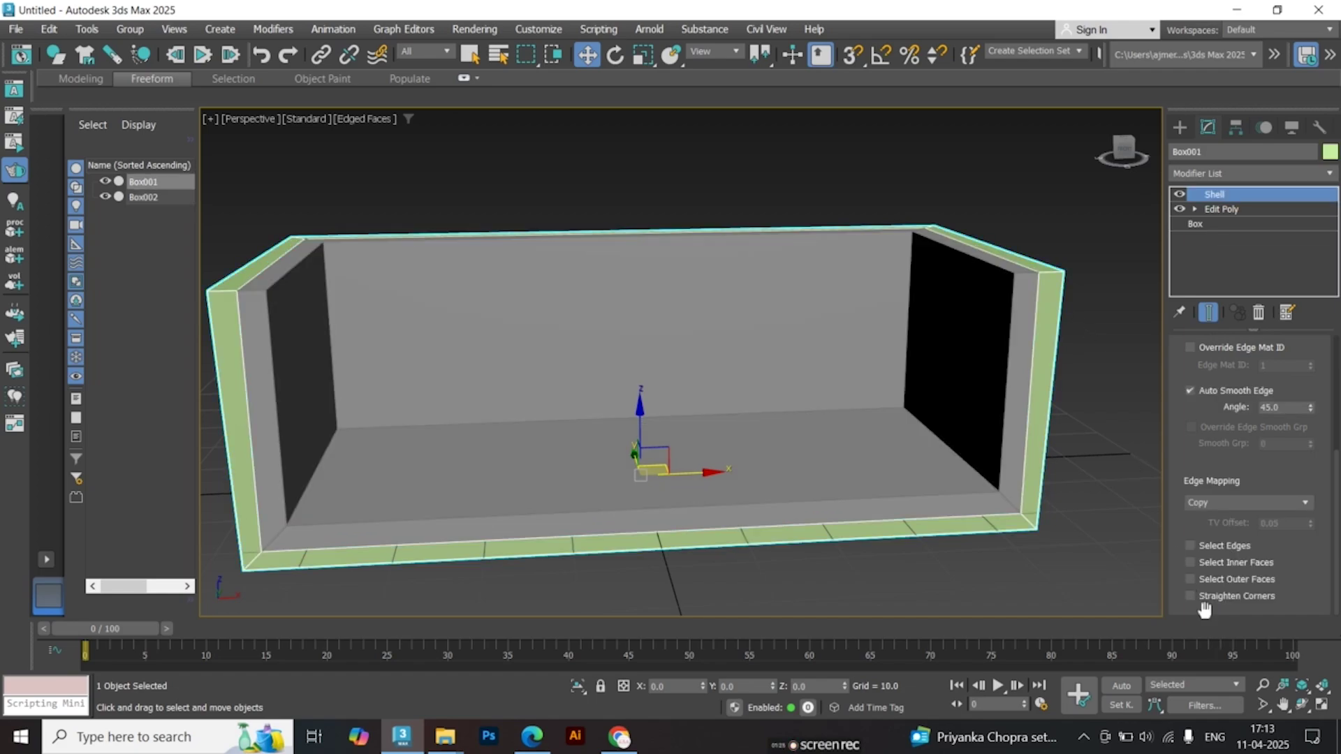
{"action": "left_click", "coordinate": [1204, 597]}
Add an Edit Poly modifier above the Shell on the grey inner box
{"action": "left_click", "coordinate": [869, 373]}
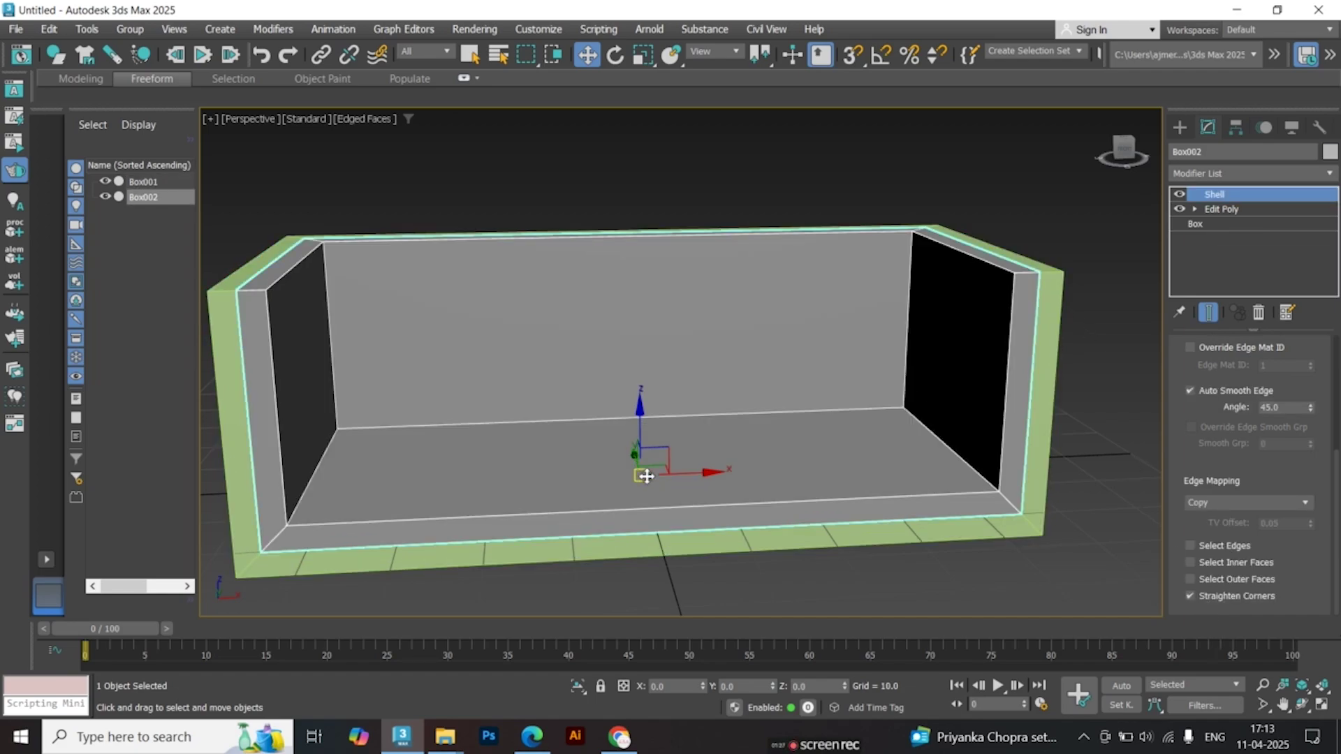
{"action": "scroll", "coordinate": [500, 347], "scroll_direction": "down", "scroll_amount": 2}
{"action": "middle_click_drag", "start_coordinate": [500, 347], "coordinate": [642, 352], "text": "alt"}
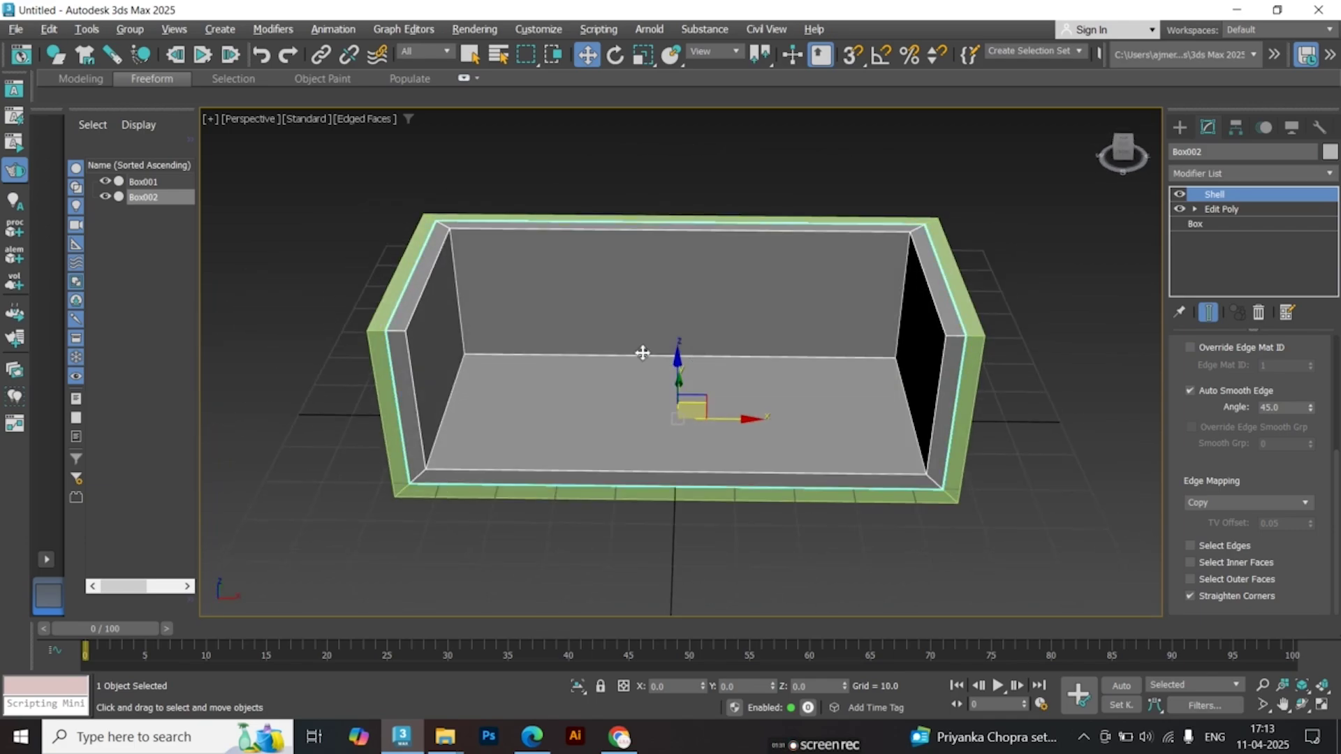
{"action": "left_click", "coordinate": [1243, 173]}
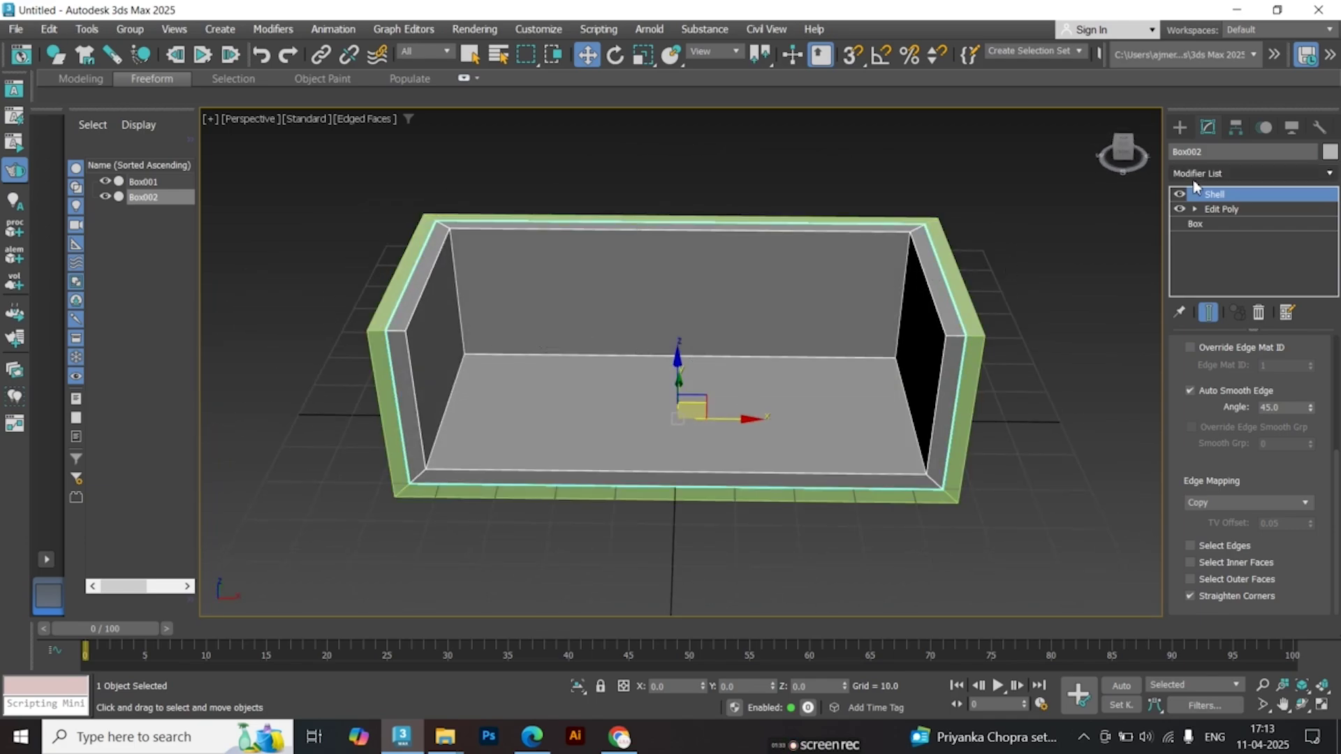
{"action": "type", "text": "ed"}
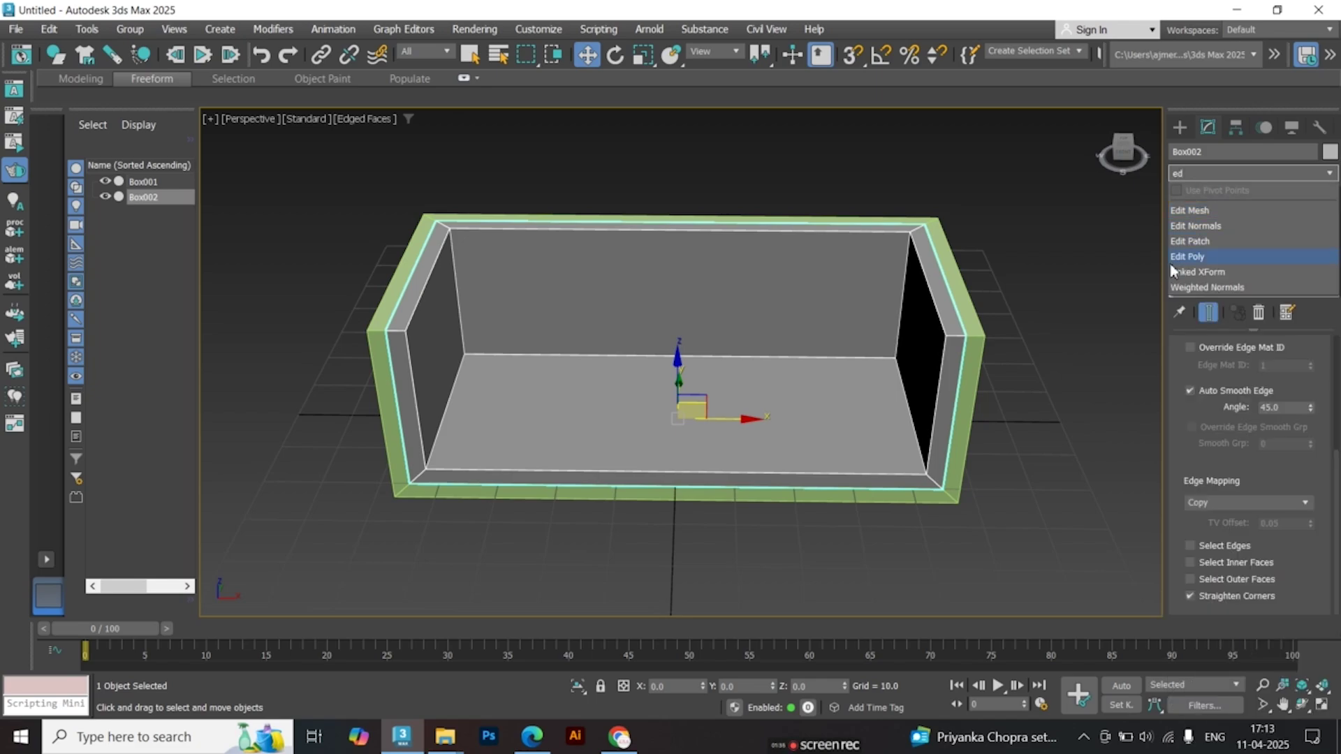
{"action": "left_click", "coordinate": [1175, 258]}
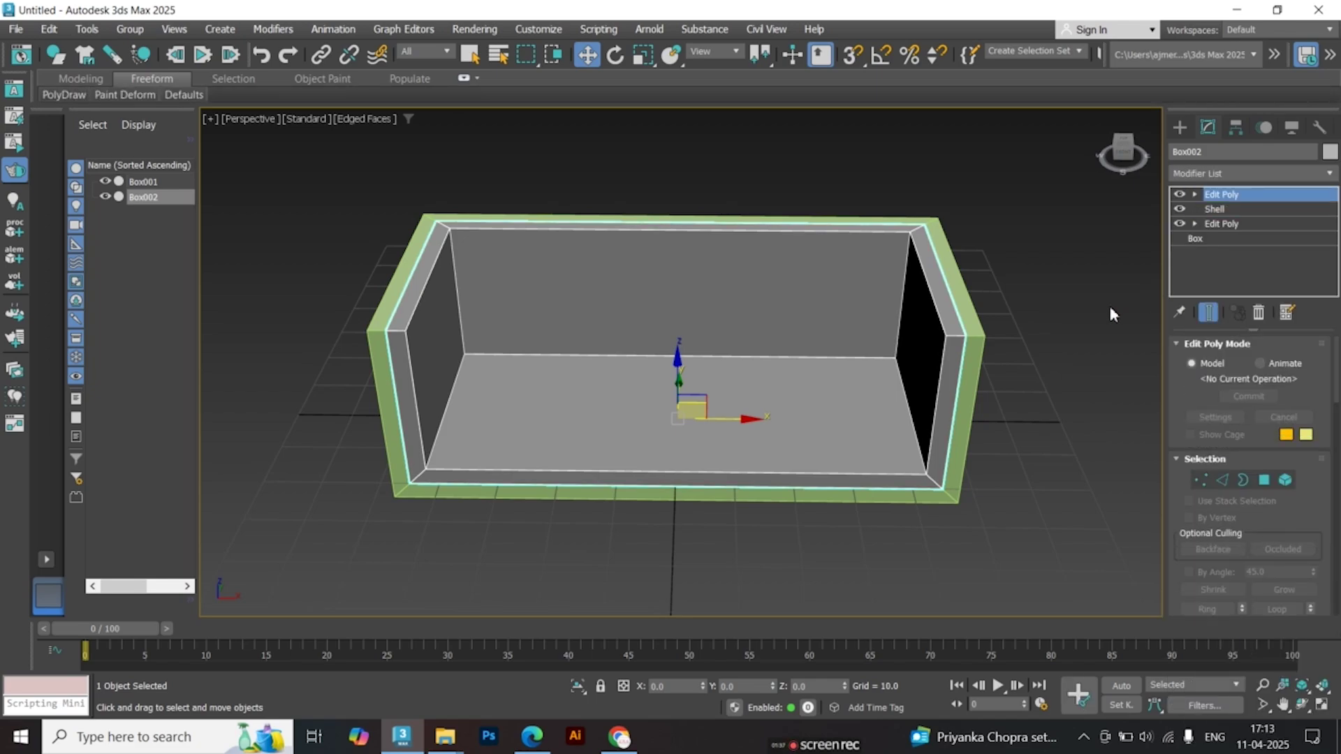
Chamfer all edges of the grey inner box by an amount of 0.1
{"action": "key", "text": "2"}
{"action": "key", "text": "ctrl+a"}
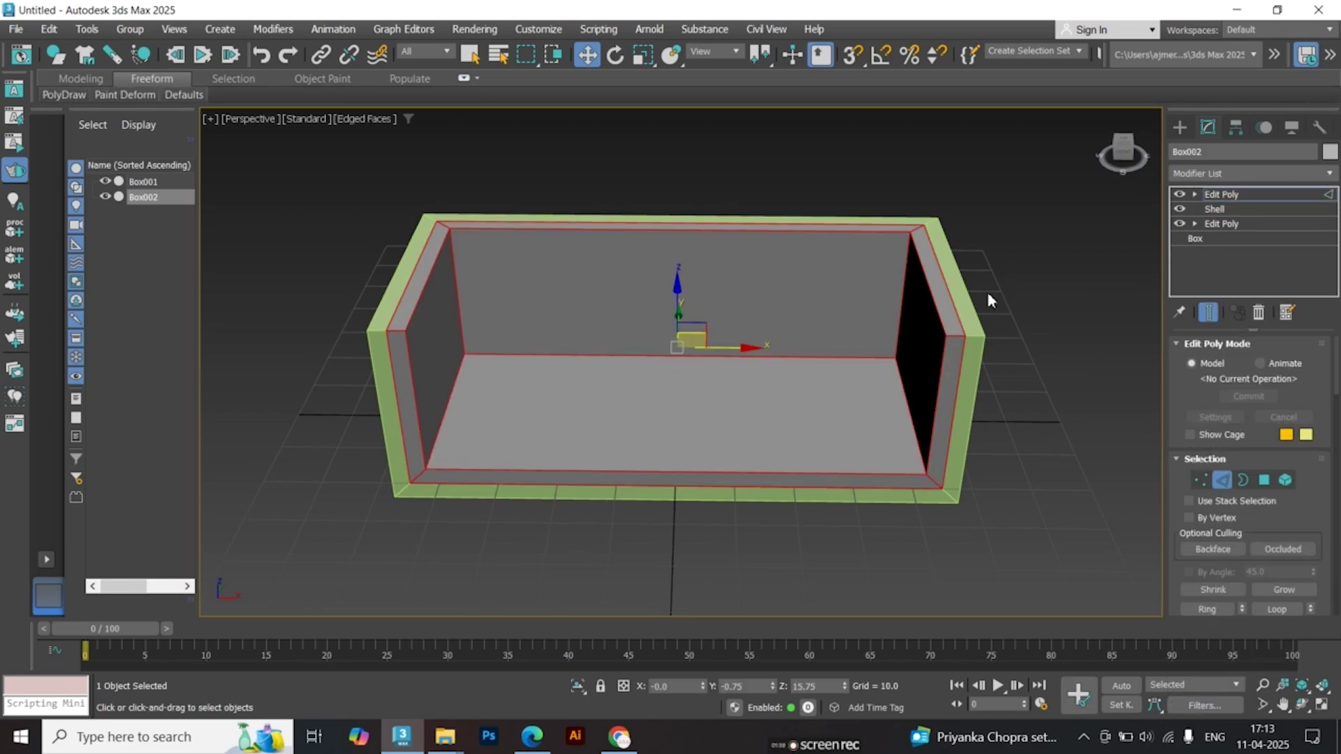
{"action": "right_click", "coordinate": [858, 295]}
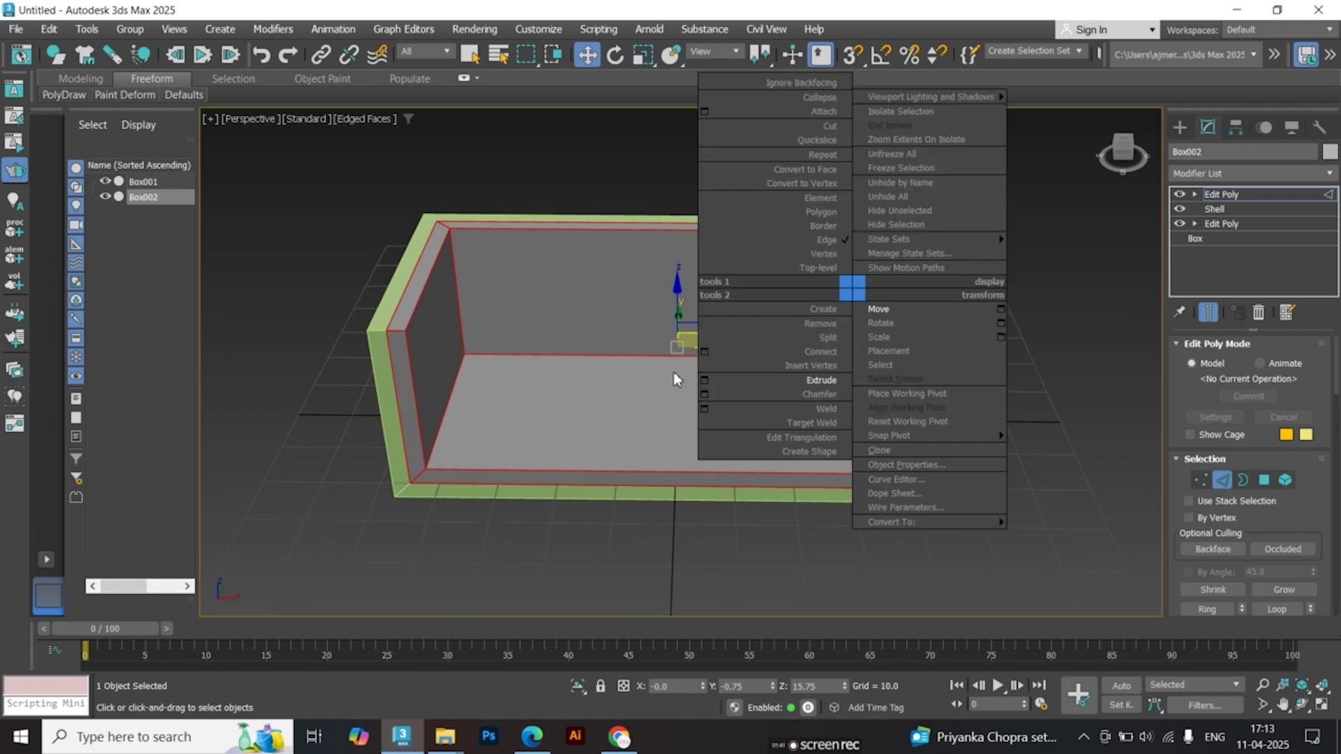
{"action": "left_click", "coordinate": [704, 396]}
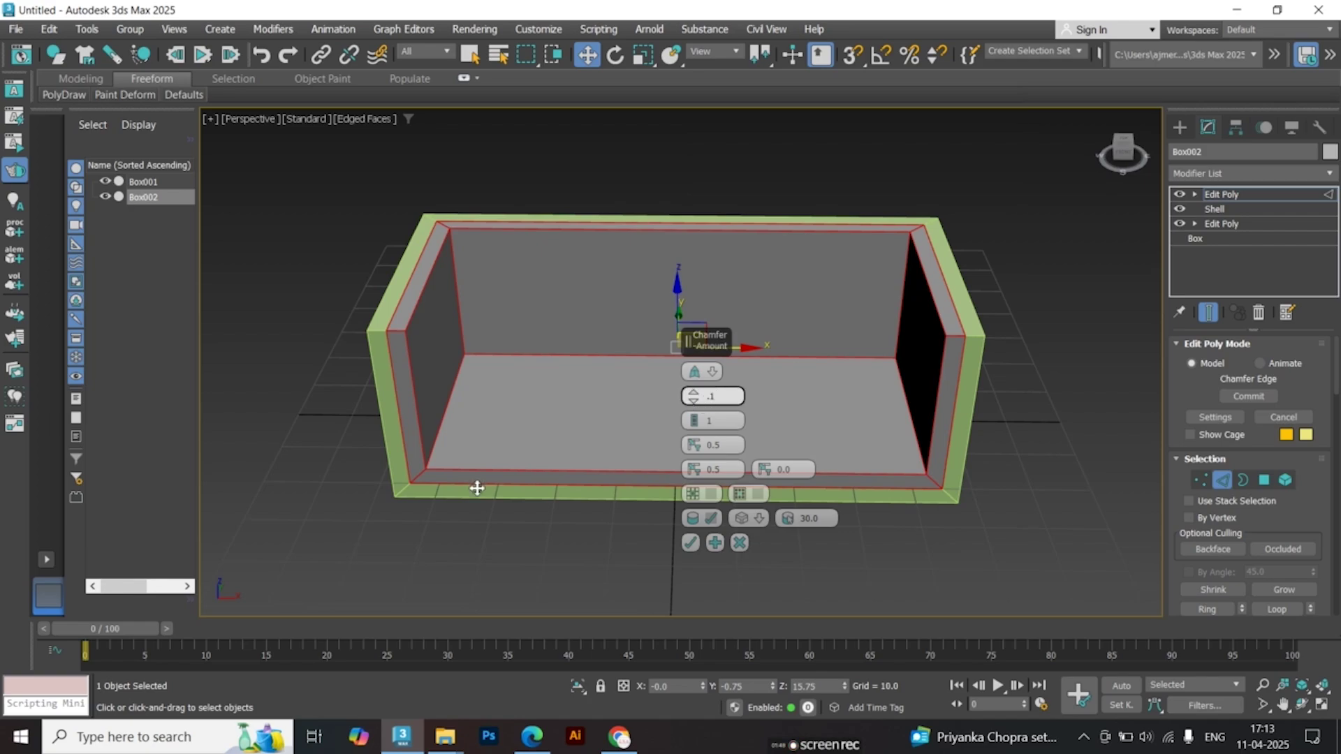
{"action": "type", "text": ".1"}
{"action": "key", "text": "Return"}
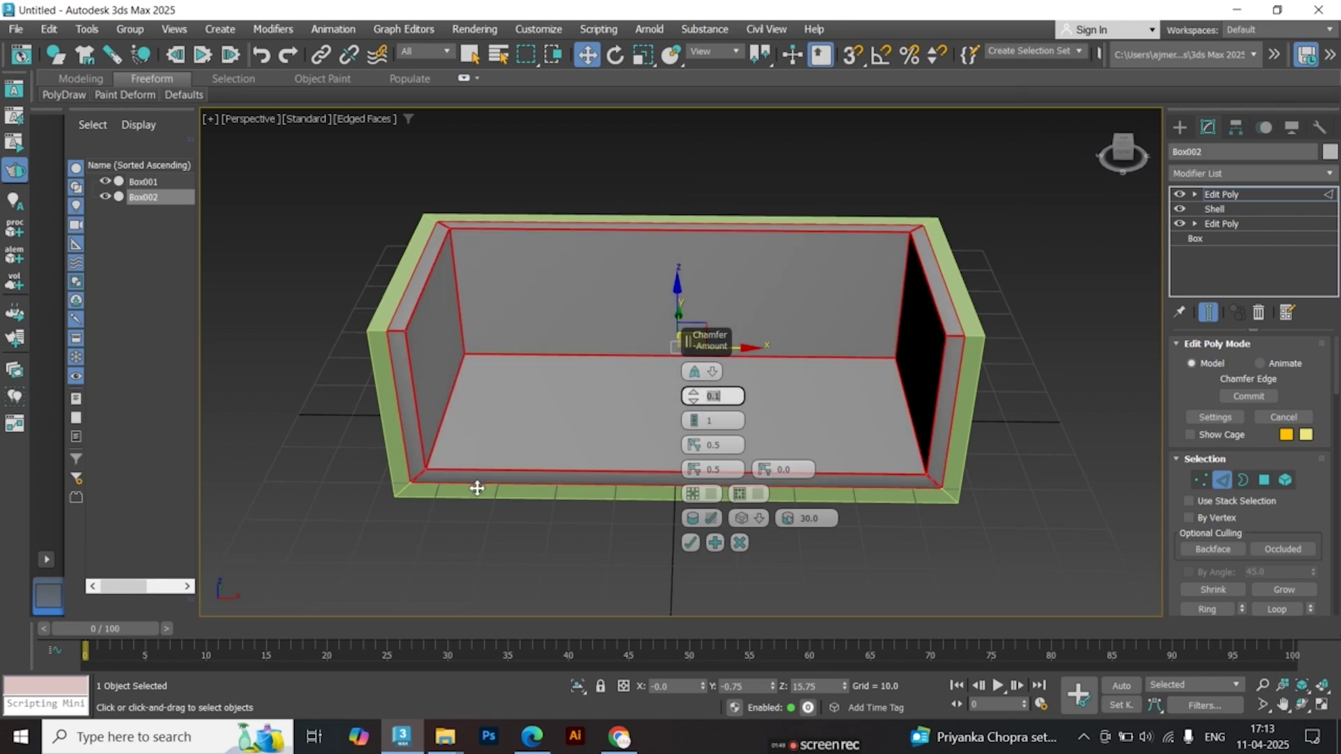
{"action": "left_click", "coordinate": [690, 543]}
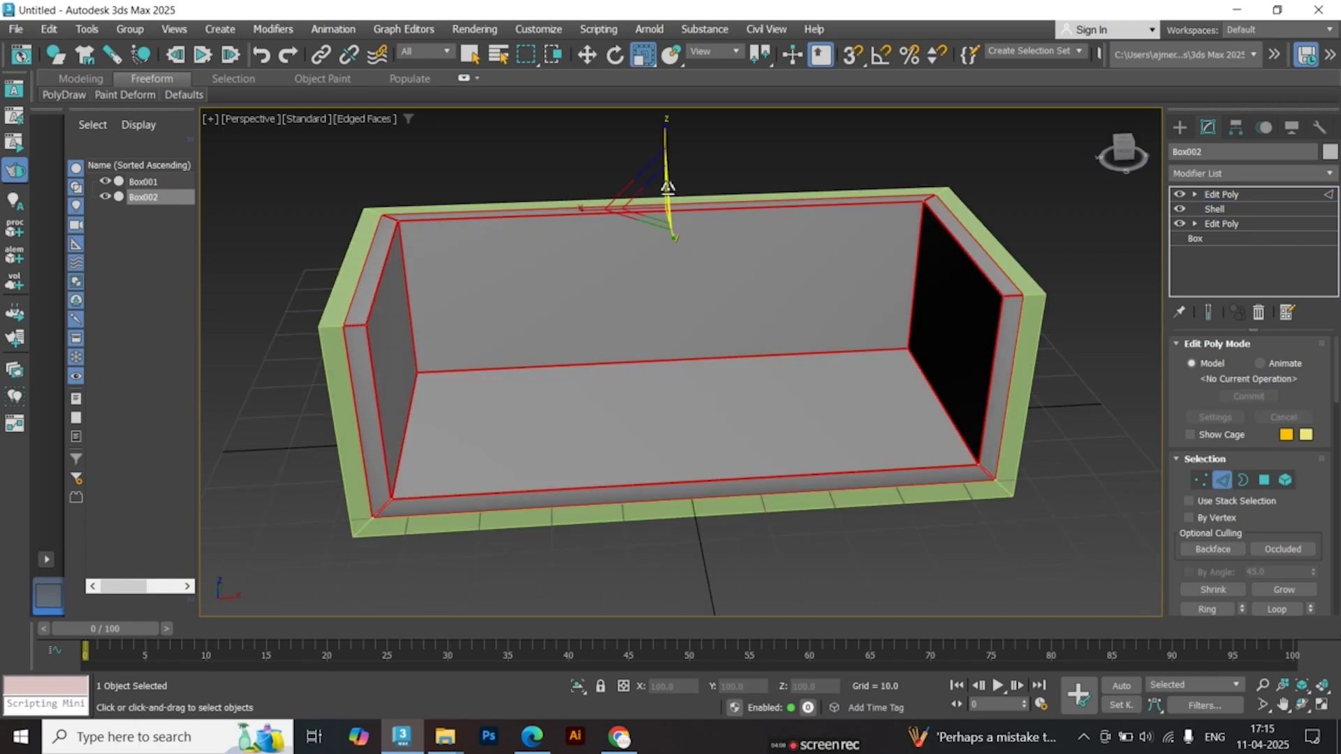
Connect the grey box's lengthwise edges with 11 segments and scale the new edges along X to straighten them
{"action": "left_click_drag", "start_coordinate": [728, 554], "coordinate": [727, 563]}
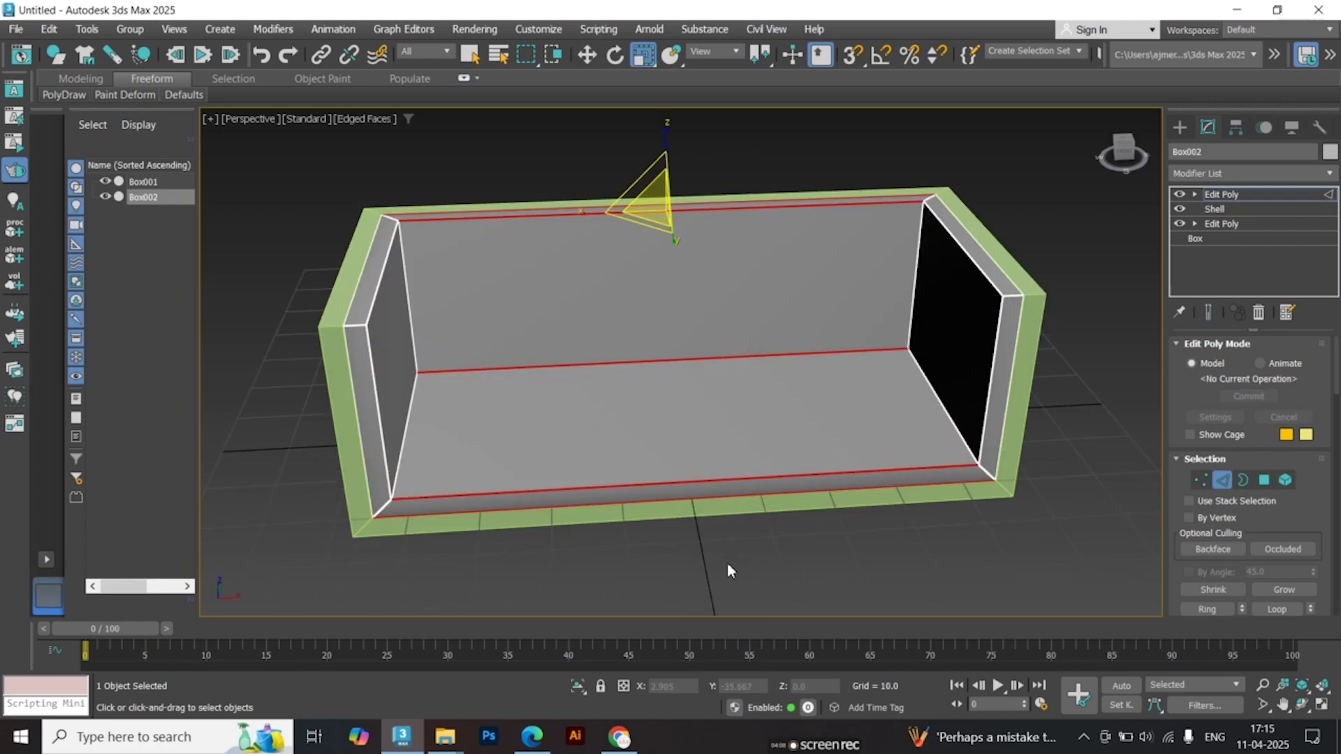
{"action": "right_click", "coordinate": [792, 329]}
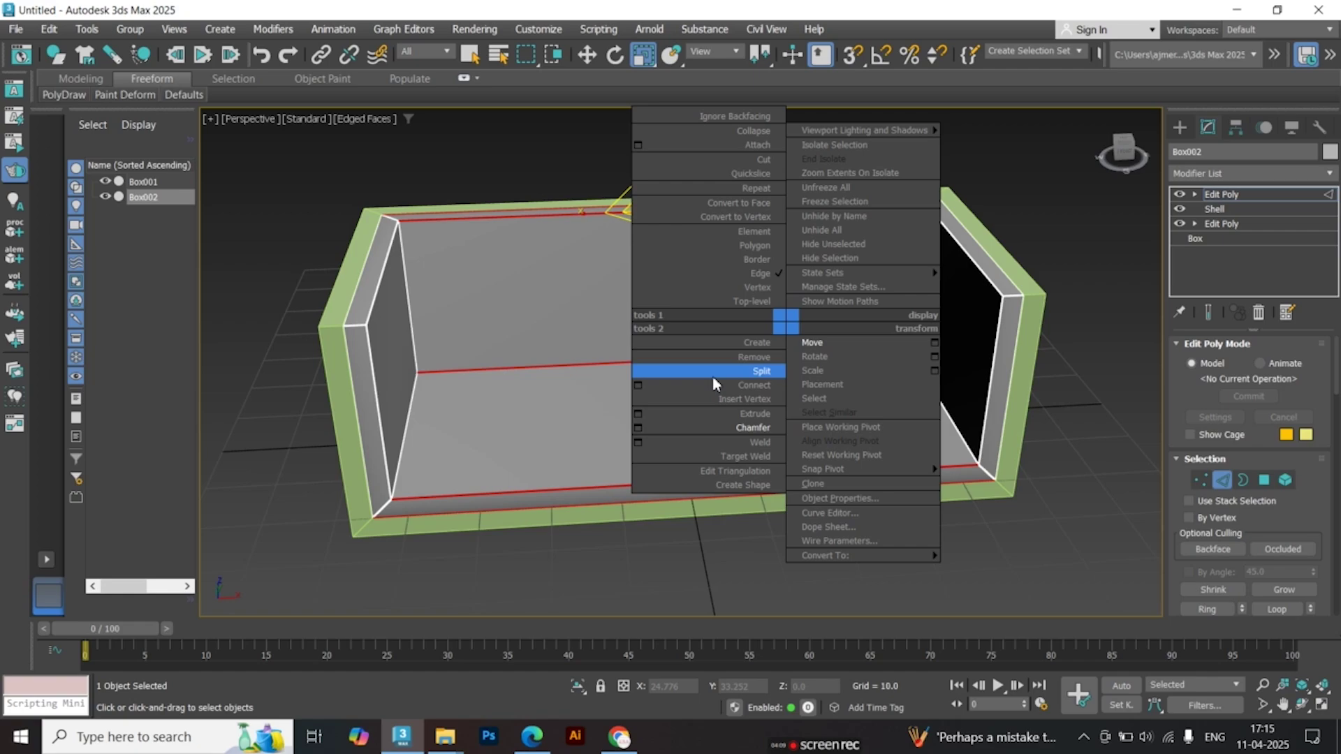
{"action": "left_click", "coordinate": [646, 389]}
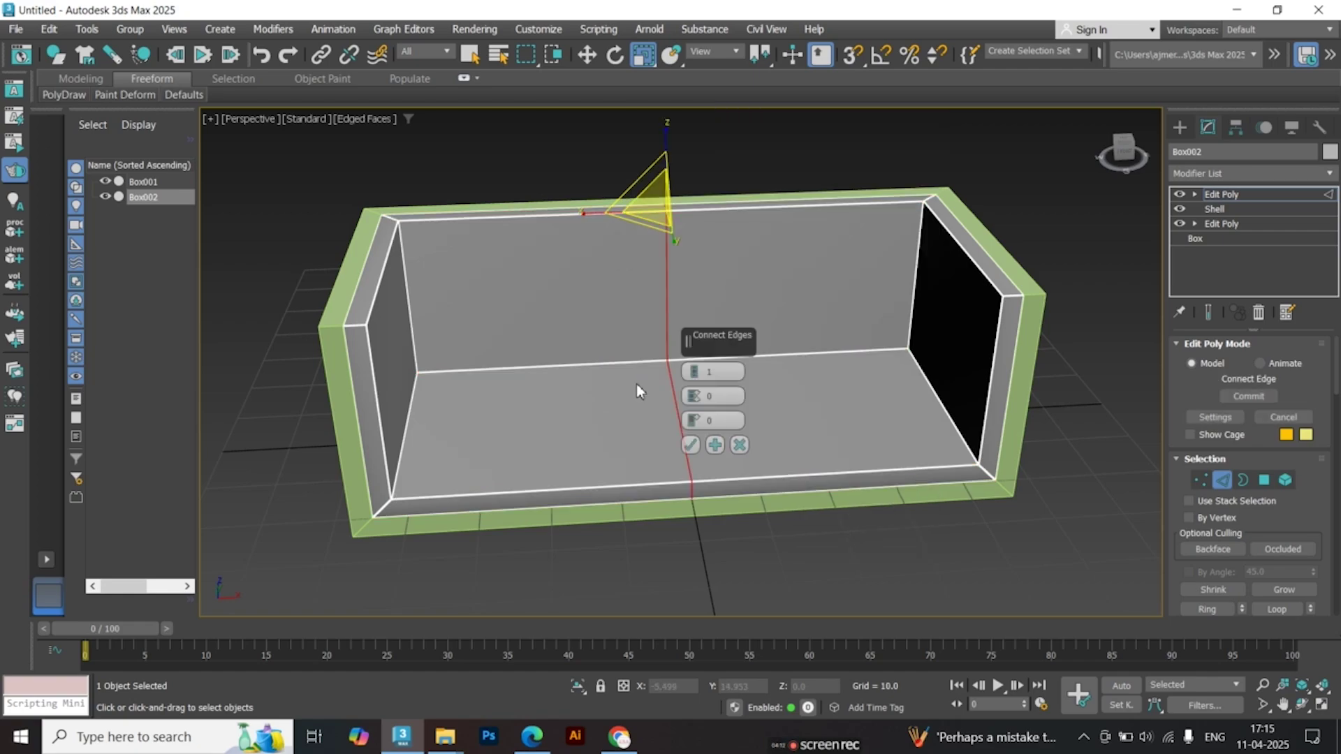
{"action": "left_click", "coordinate": [736, 373]}
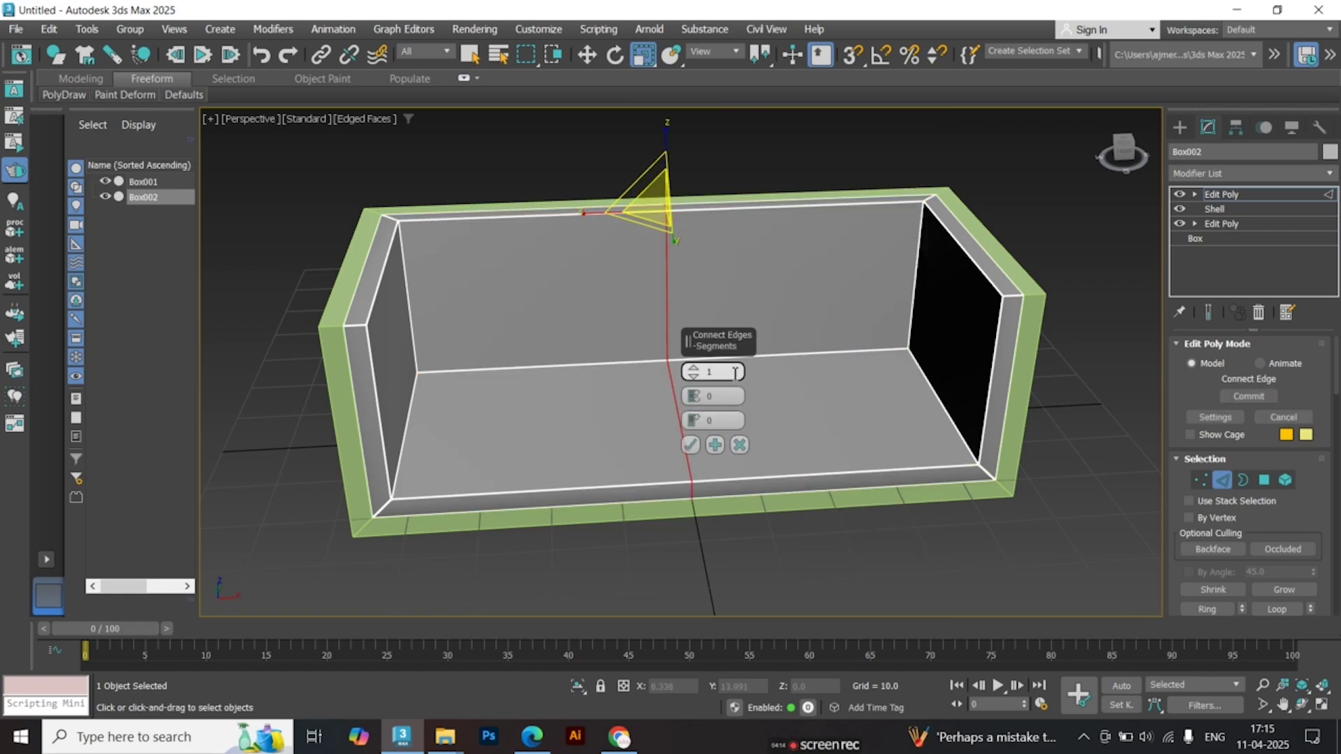
{"action": "key", "text": "Return"}
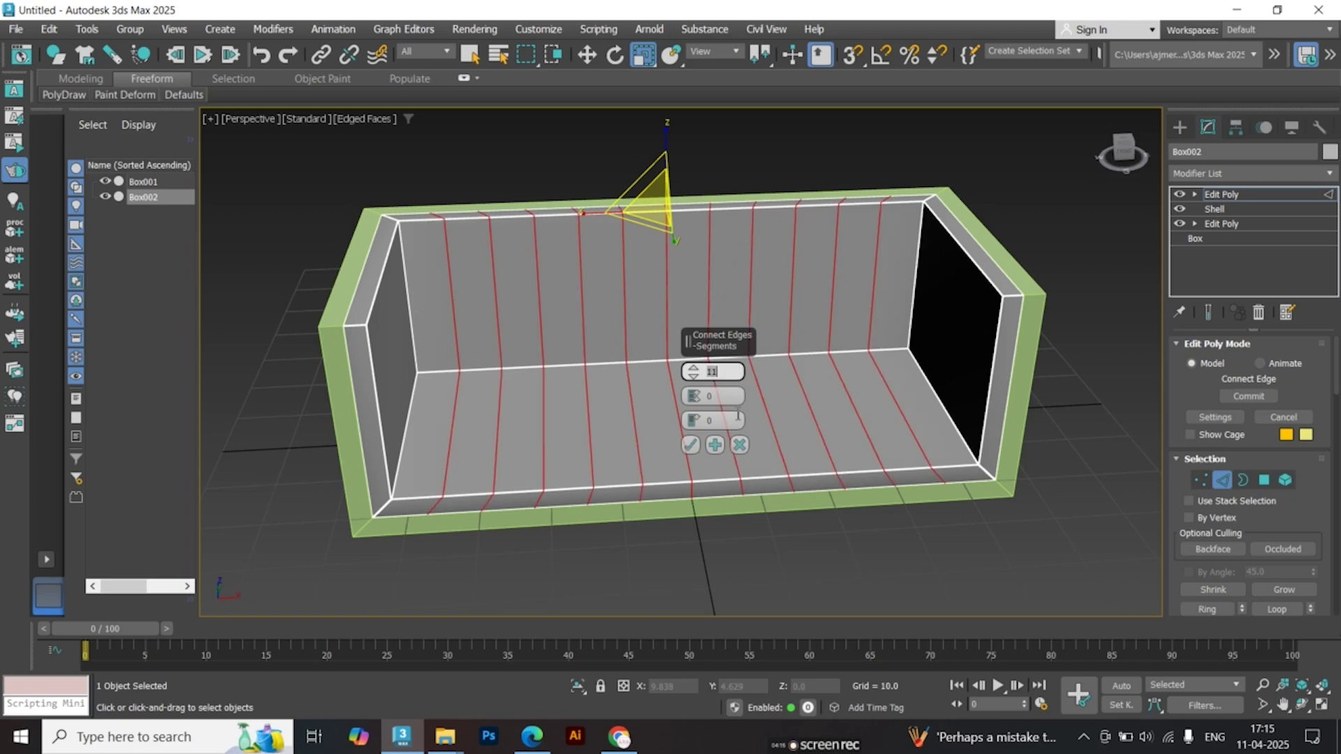
{"action": "left_click", "coordinate": [691, 445]}
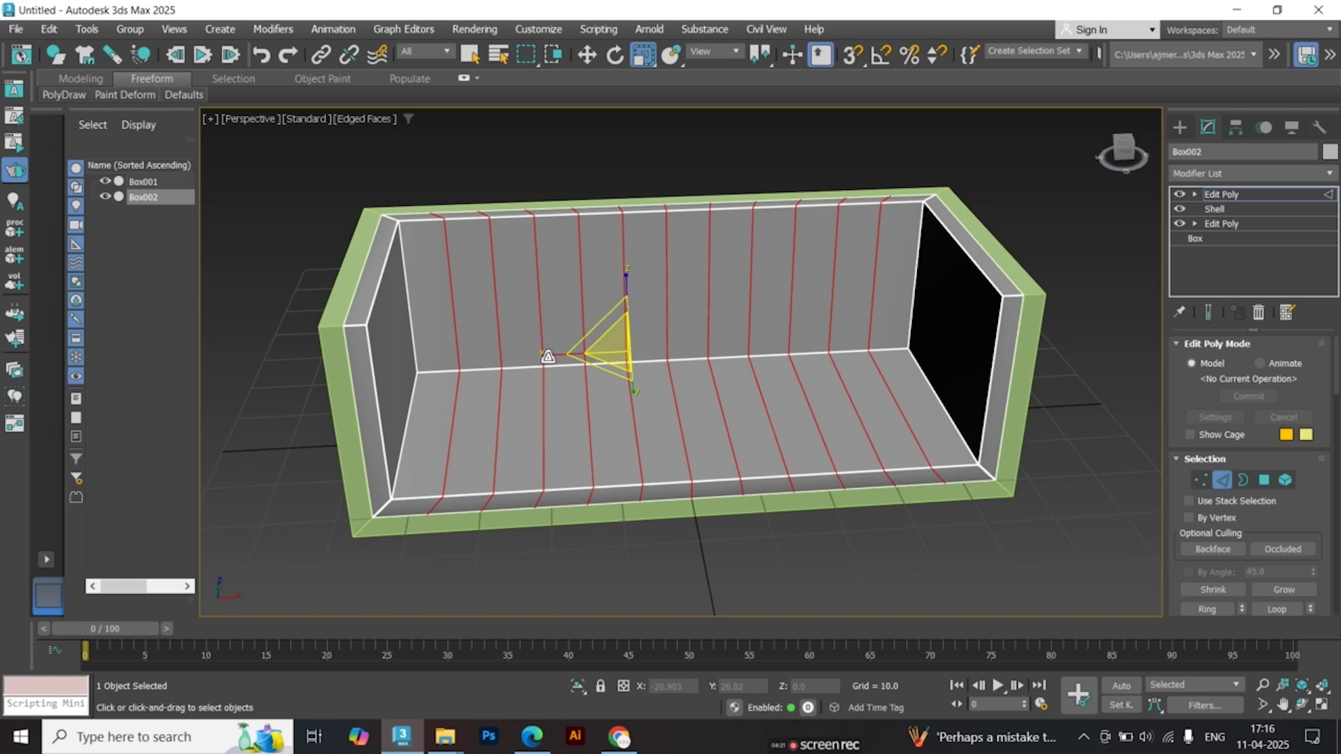
{"action": "left_click_drag", "start_coordinate": [548, 356], "coordinate": [456, 356]}
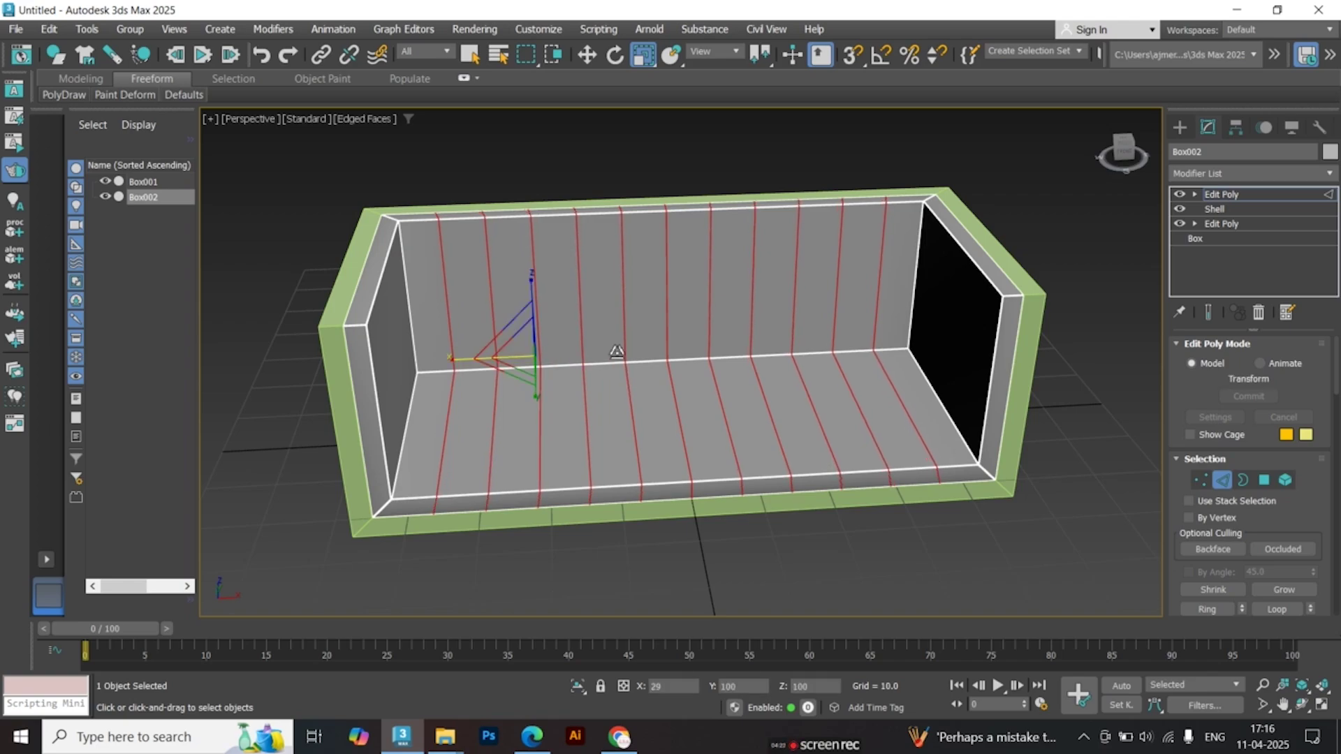
{"action": "left_click_drag", "start_coordinate": [42, 324], "coordinate": [753, 315]}
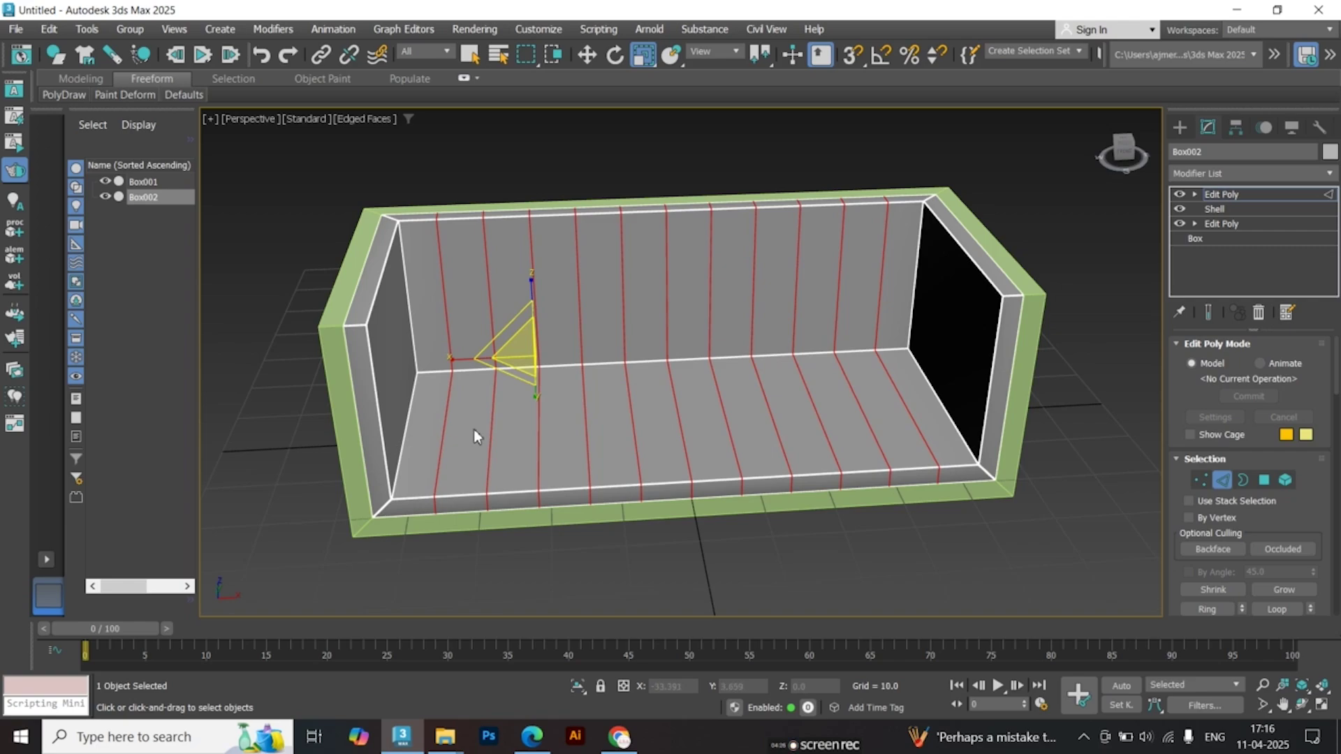
Select the ring of front-to-back edges across the floor and side walls and connect it with 4 segments
{"action": "left_click", "coordinate": [492, 430]}
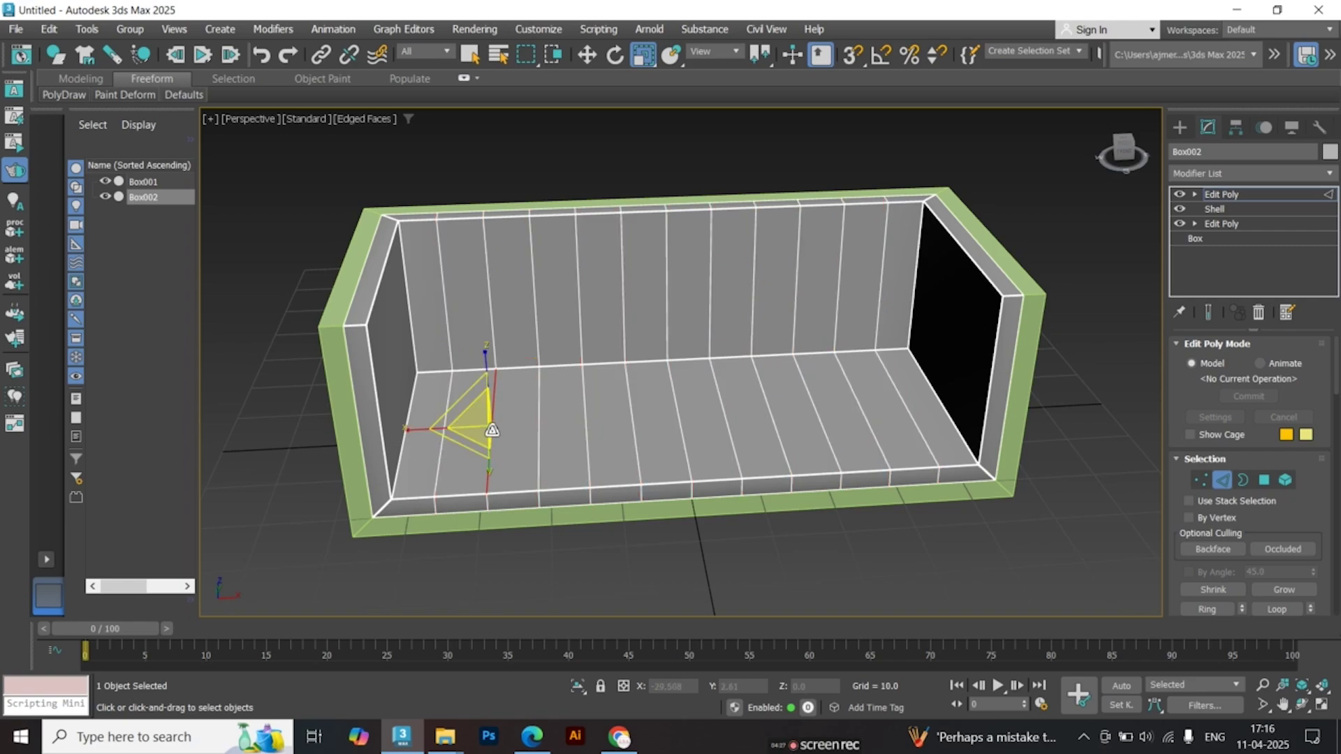
{"action": "left_click", "coordinate": [1209, 608]}
{"action": "right_click", "coordinate": [1039, 248]}
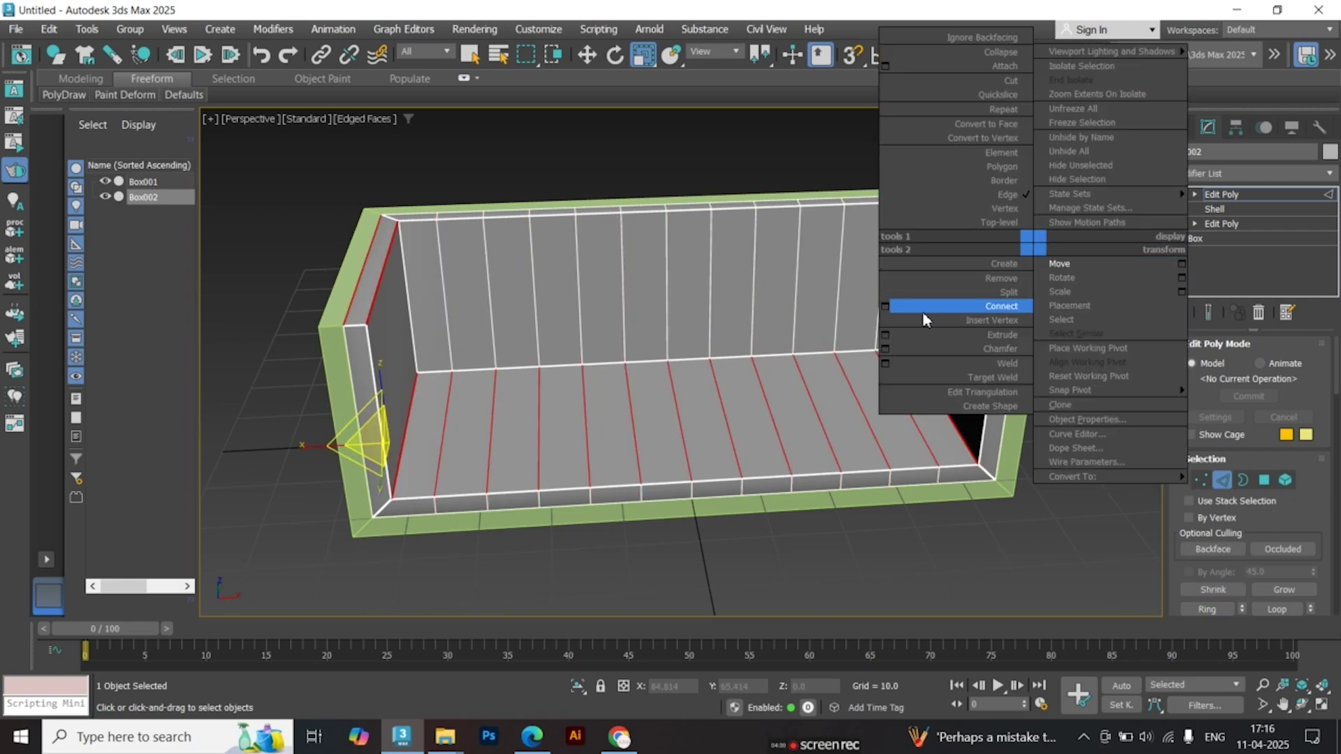
{"action": "left_click", "coordinate": [884, 306]}
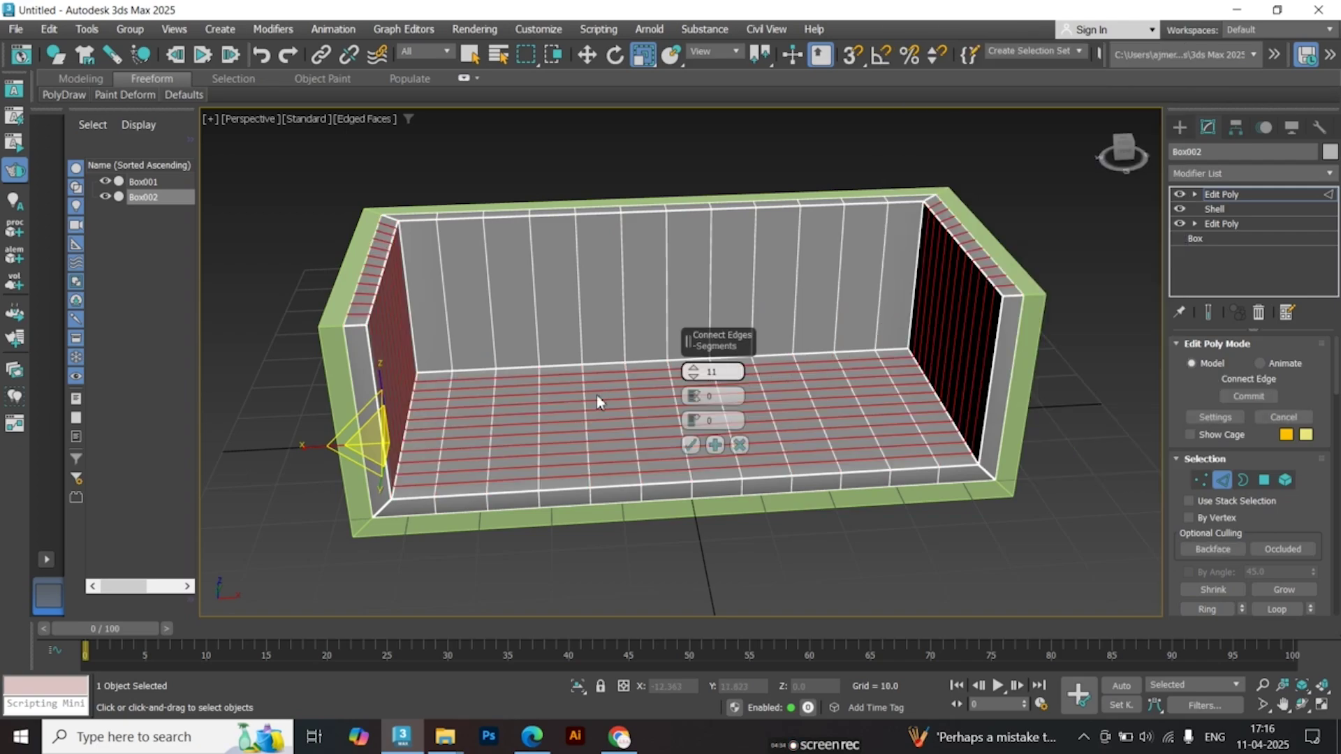
{"action": "key", "text": "BackSpace"}
{"action": "type", "text": "3"}
{"action": "key", "text": "BackSpace"}
{"action": "key", "text": "BackSpace"}
{"action": "type", "text": "3"}
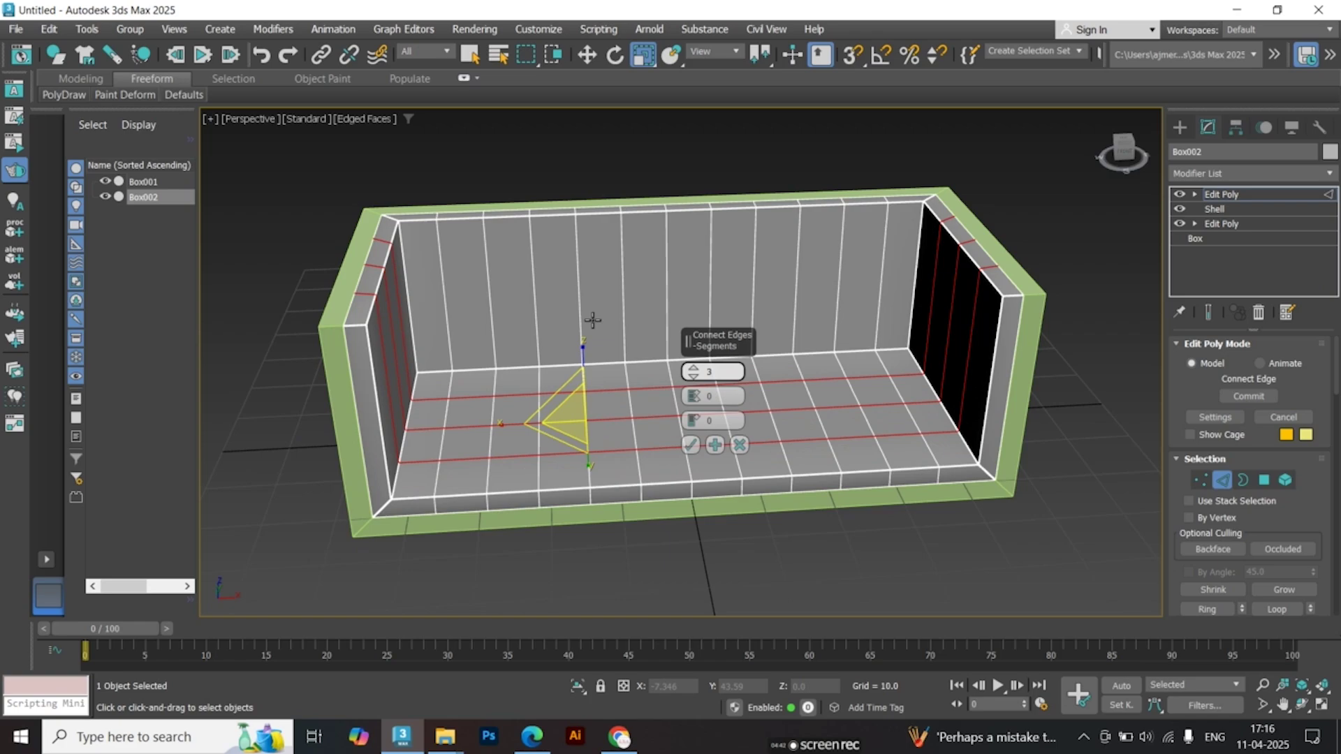
{"action": "middle_click_drag", "start_coordinate": [592, 320], "coordinate": [642, 335], "text": "alt"}
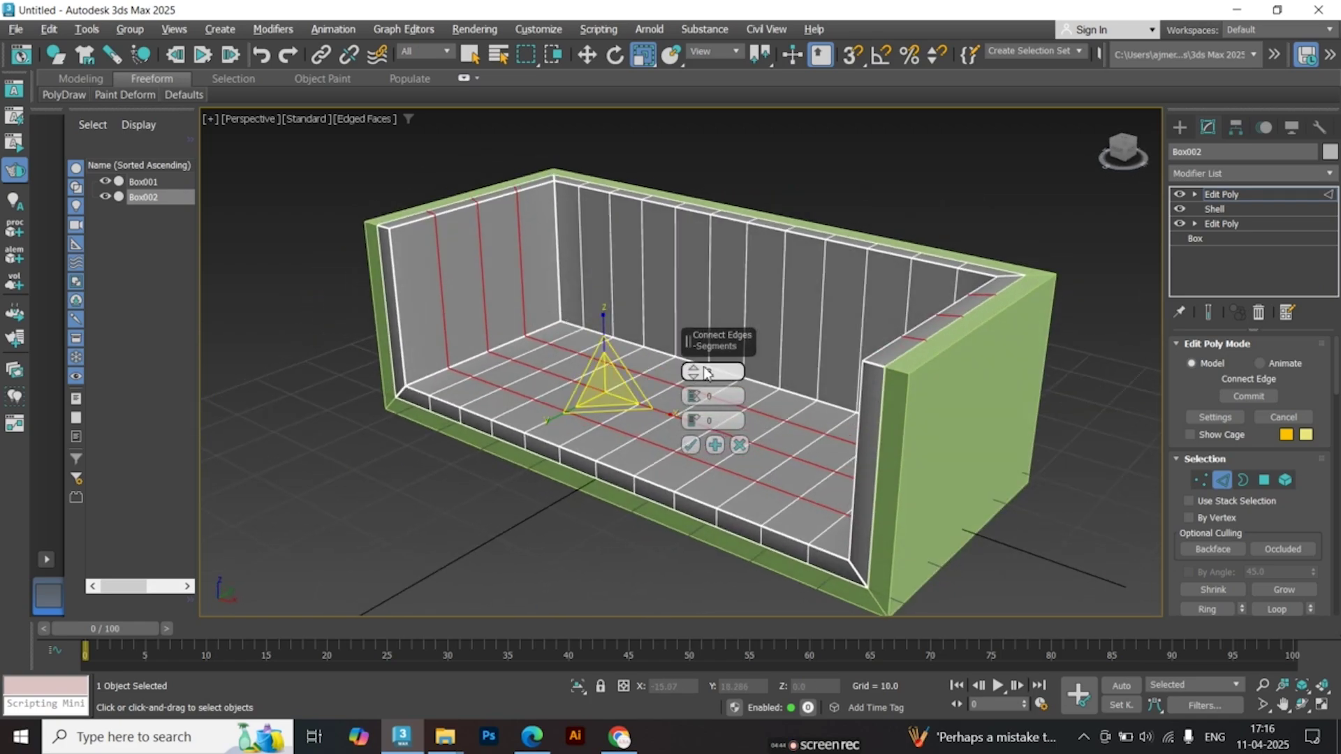
{"action": "type", "text": "4"}
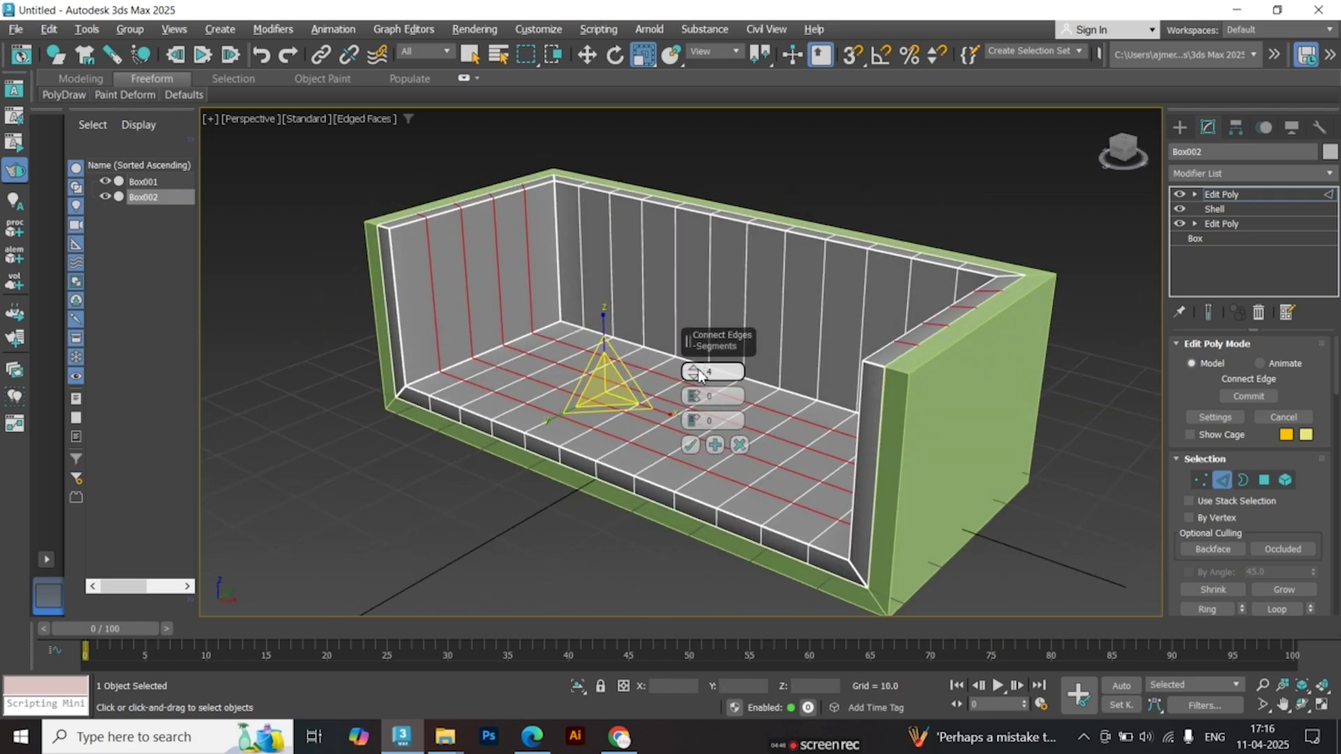
{"action": "left_click", "coordinate": [690, 444]}
Scale the four new edge loops along Y to straighten them across the floor and side walls
{"action": "middle_click_drag", "start_coordinate": [690, 444], "coordinate": [710, 515], "text": "alt"}
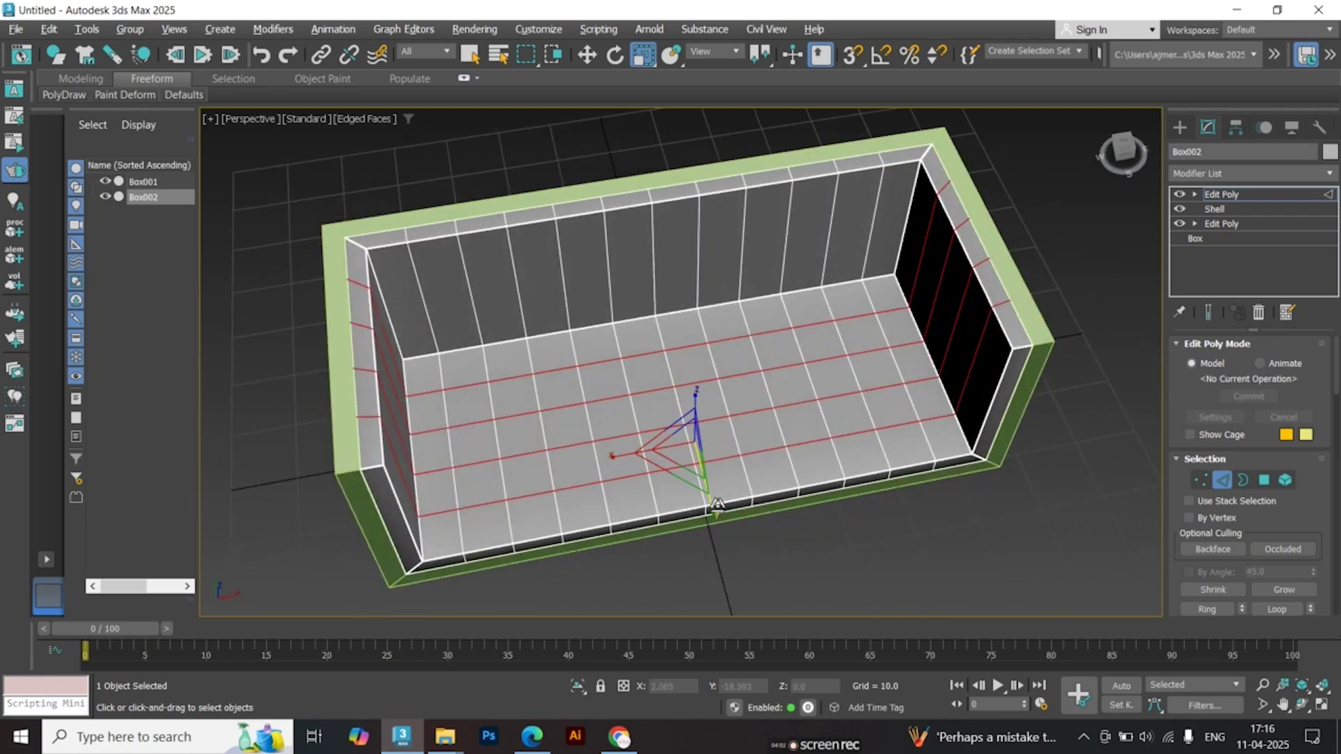
{"action": "left_click_drag", "start_coordinate": [715, 504], "coordinate": [670, 144]}
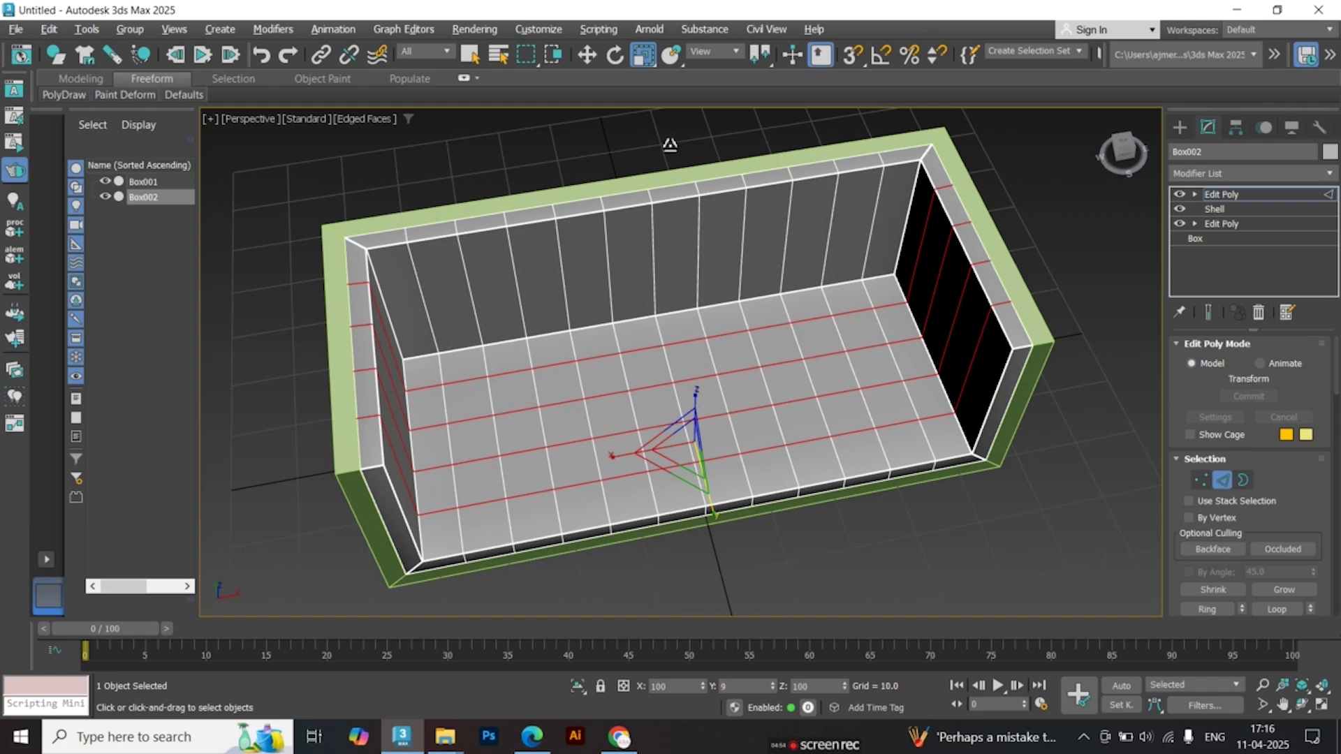
{"action": "middle_click_drag", "start_coordinate": [730, 410], "coordinate": [611, 328], "text": "alt"}
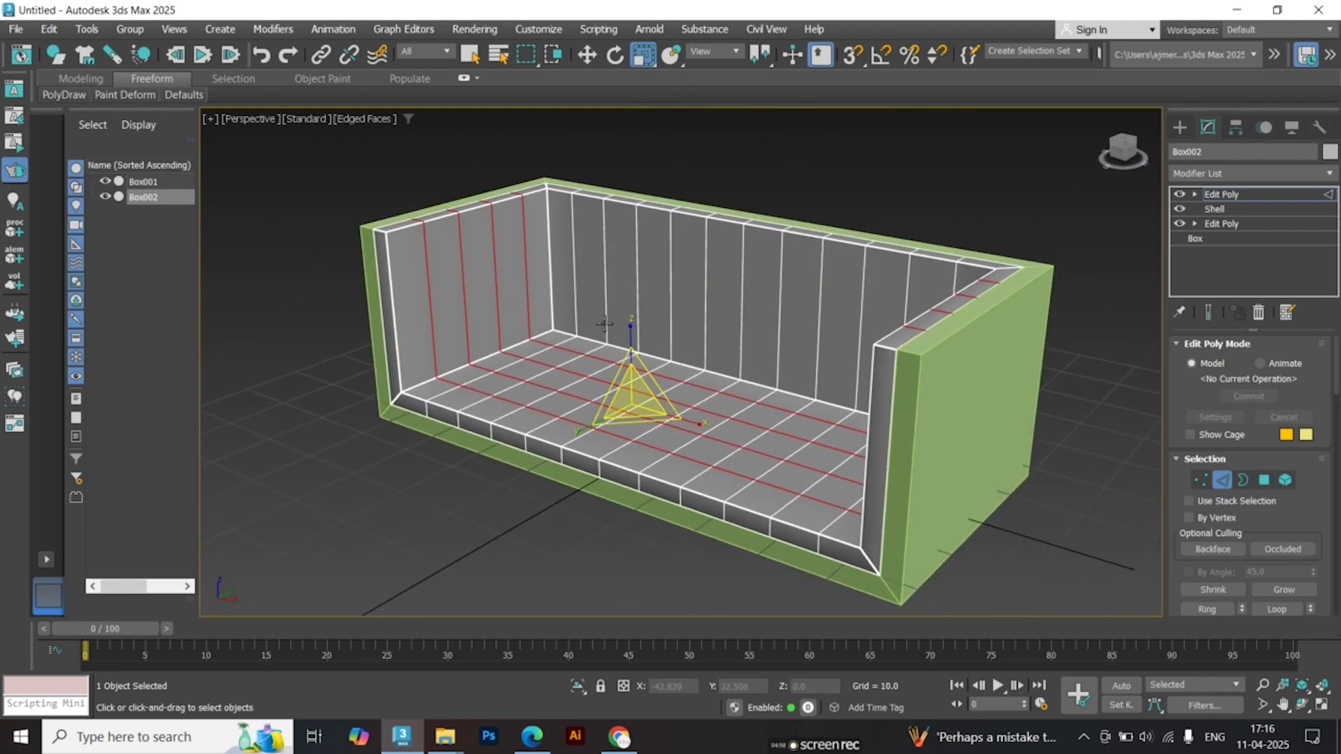
Select all five polygons on the inner face of the grey box's left side wall
{"action": "key", "text": "4"}
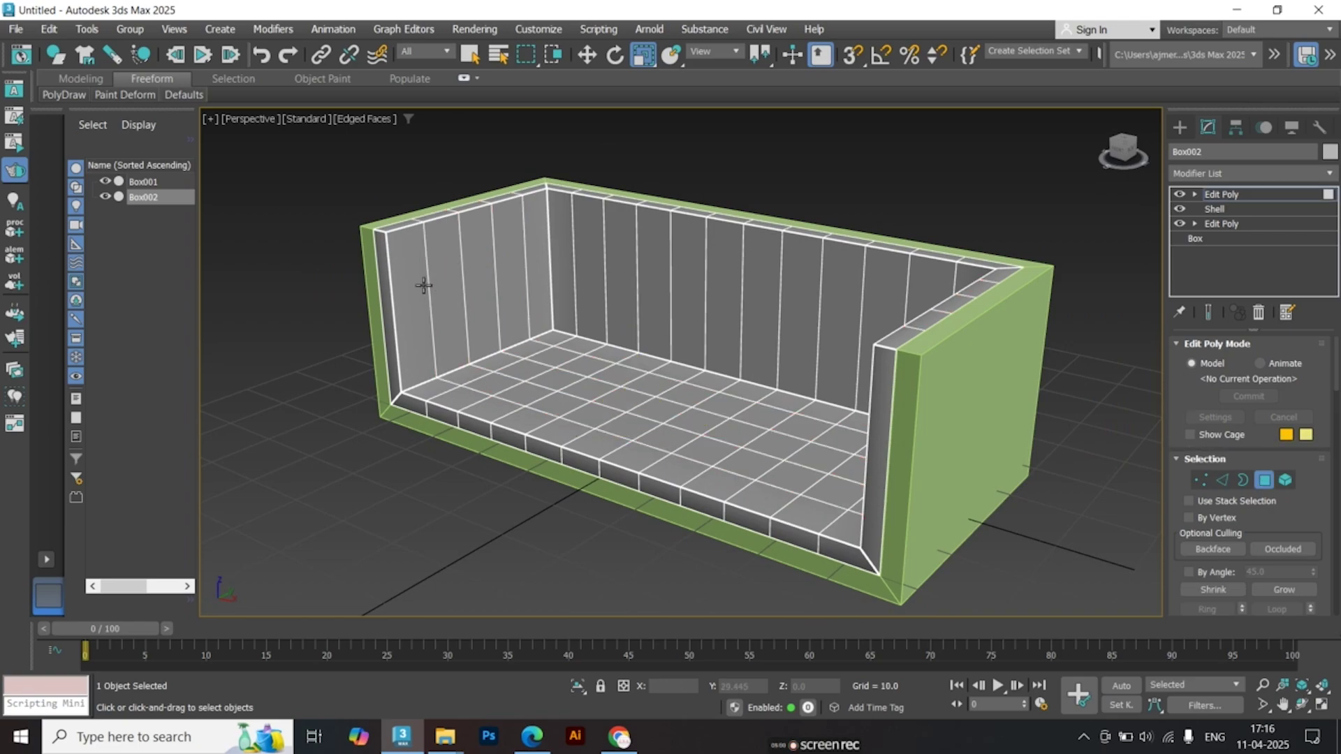
{"action": "left_click", "coordinate": [424, 285]}
{"action": "left_click", "coordinate": [451, 279], "text": "ctrl"}
{"action": "left_click", "coordinate": [487, 263], "text": "ctrl"}
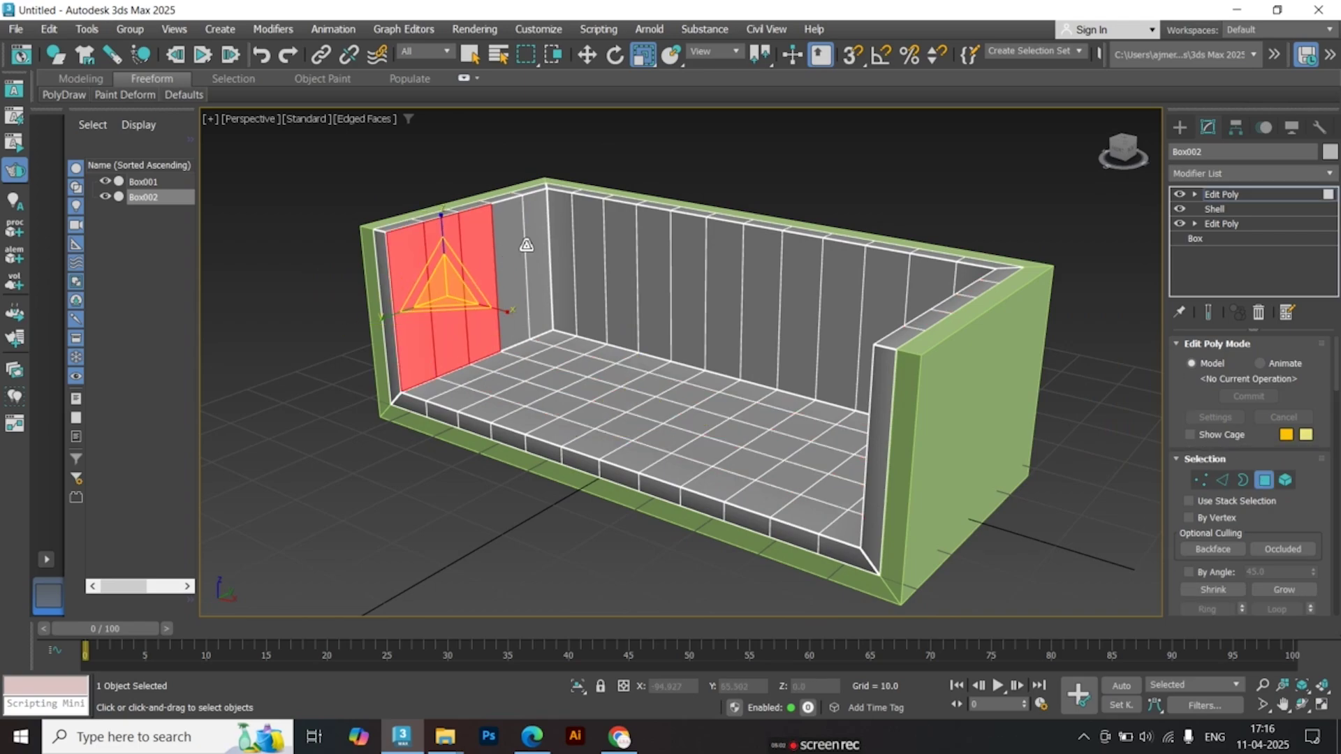
{"action": "left_click", "coordinate": [525, 245], "text": "ctrl"}
{"action": "left_click", "coordinate": [537, 245], "text": "ctrl"}
Add all the polygons on the inner face of the back wall to the selection
{"action": "scroll", "coordinate": [585, 244], "scroll_direction": "up", "scroll_amount": 4}
{"action": "middle_click_drag", "start_coordinate": [585, 244], "coordinate": [642, 250], "text": "alt"}
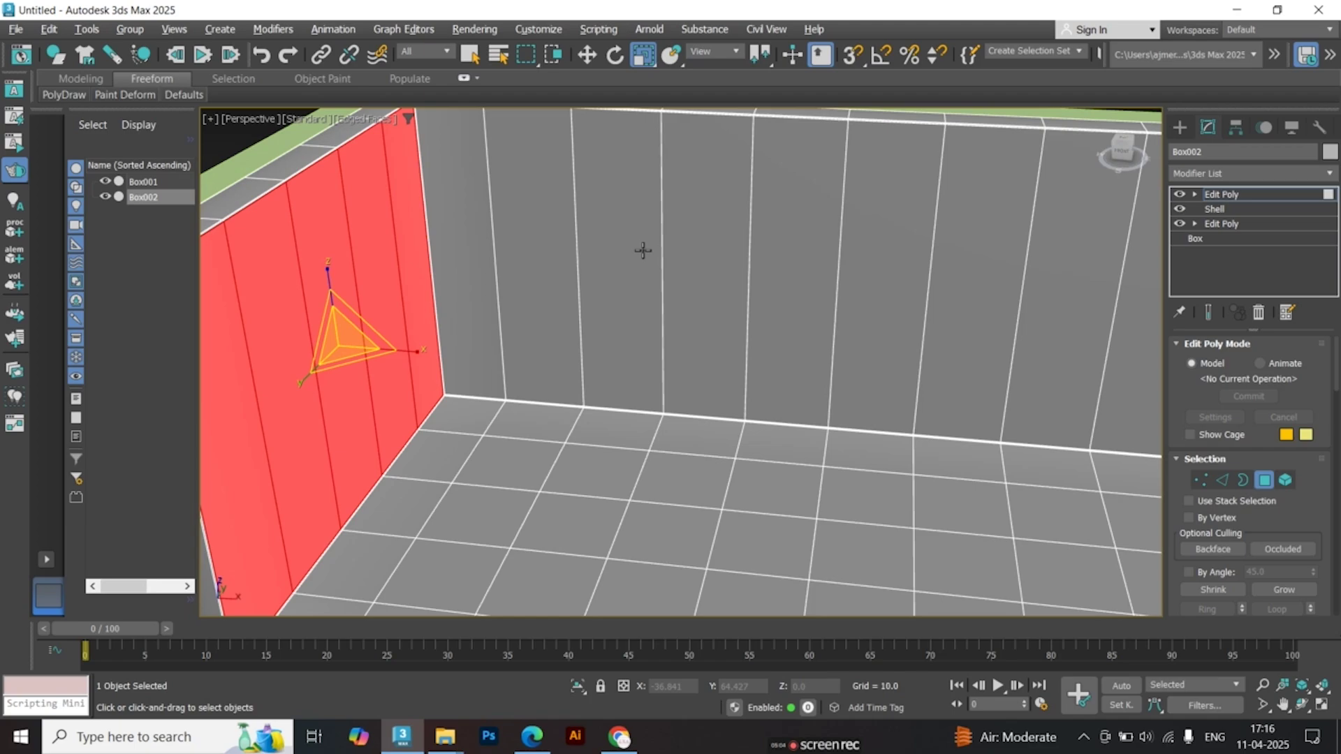
{"action": "left_click", "coordinate": [488, 232], "text": "ctrl"}
{"action": "left_click", "coordinate": [540, 235], "text": "ctrl"}
{"action": "left_click", "coordinate": [602, 234], "text": "ctrl"}
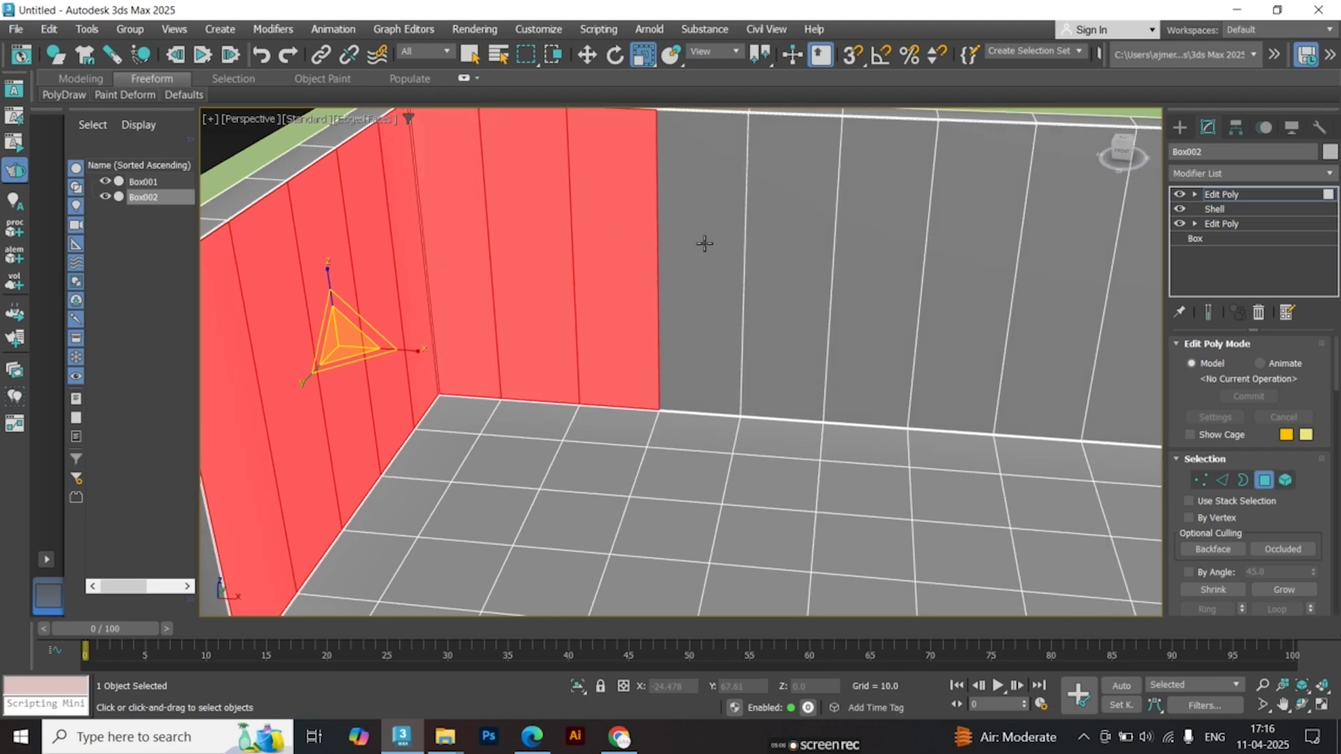
{"action": "left_click", "coordinate": [704, 243], "text": "ctrl"}
{"action": "left_click", "coordinate": [791, 239], "text": "ctrl"}
{"action": "scroll", "coordinate": [803, 245], "scroll_direction": "down", "scroll_amount": 5}
{"action": "left_click", "coordinate": [857, 249], "text": "ctrl"}
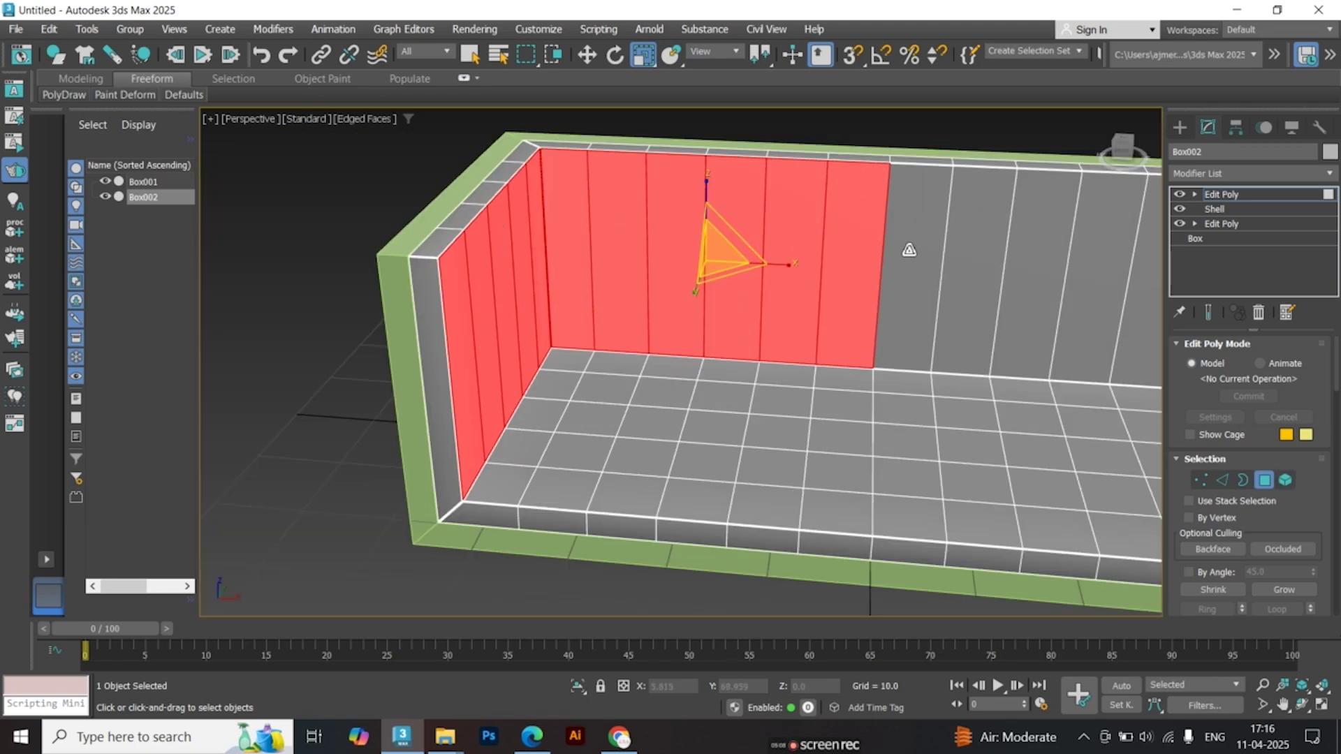
{"action": "left_click", "coordinate": [911, 250], "text": "ctrl"}
{"action": "middle_click_drag", "start_coordinate": [939, 257], "coordinate": [657, 333]}
{"action": "left_click", "coordinate": [718, 321], "text": "ctrl"}
{"action": "left_click", "coordinate": [757, 323], "text": "ctrl"}
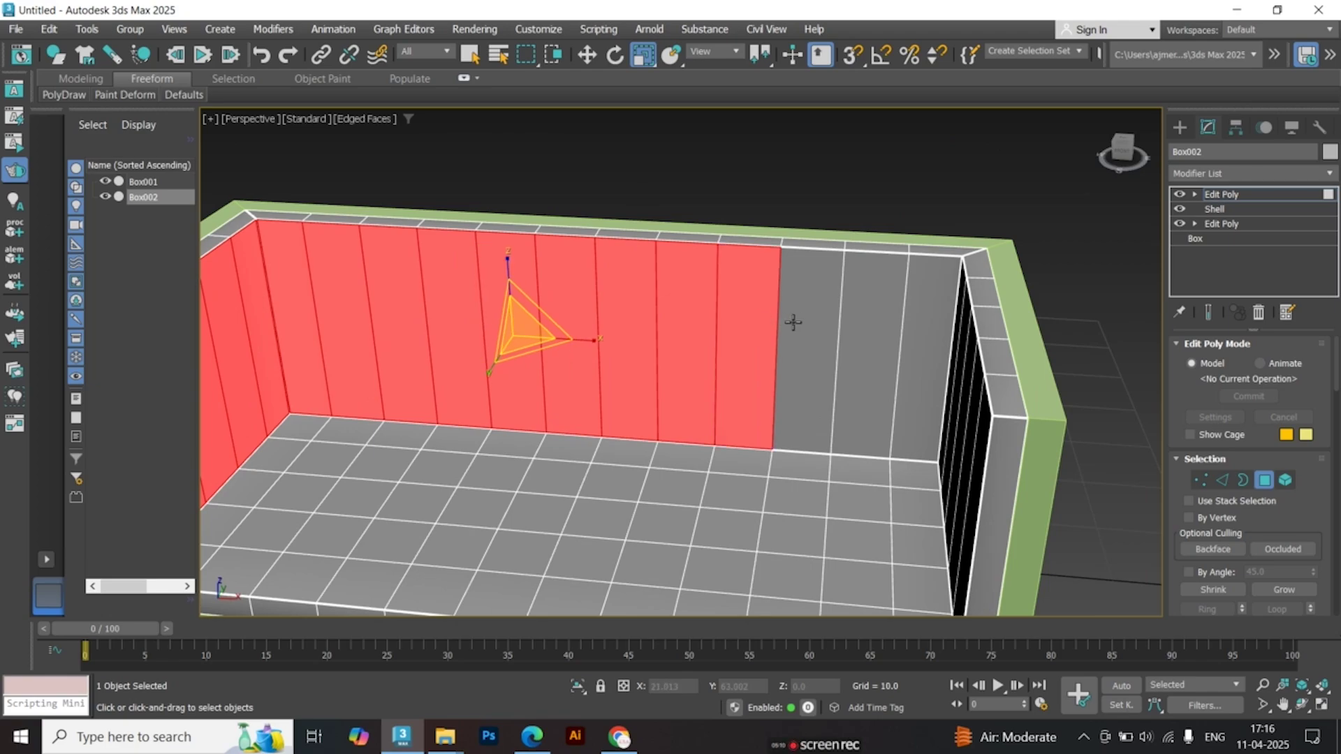
{"action": "left_click", "coordinate": [828, 320], "text": "ctrl"}
{"action": "left_click", "coordinate": [881, 328], "text": "ctrl"}
{"action": "left_click", "coordinate": [912, 330], "text": "ctrl"}
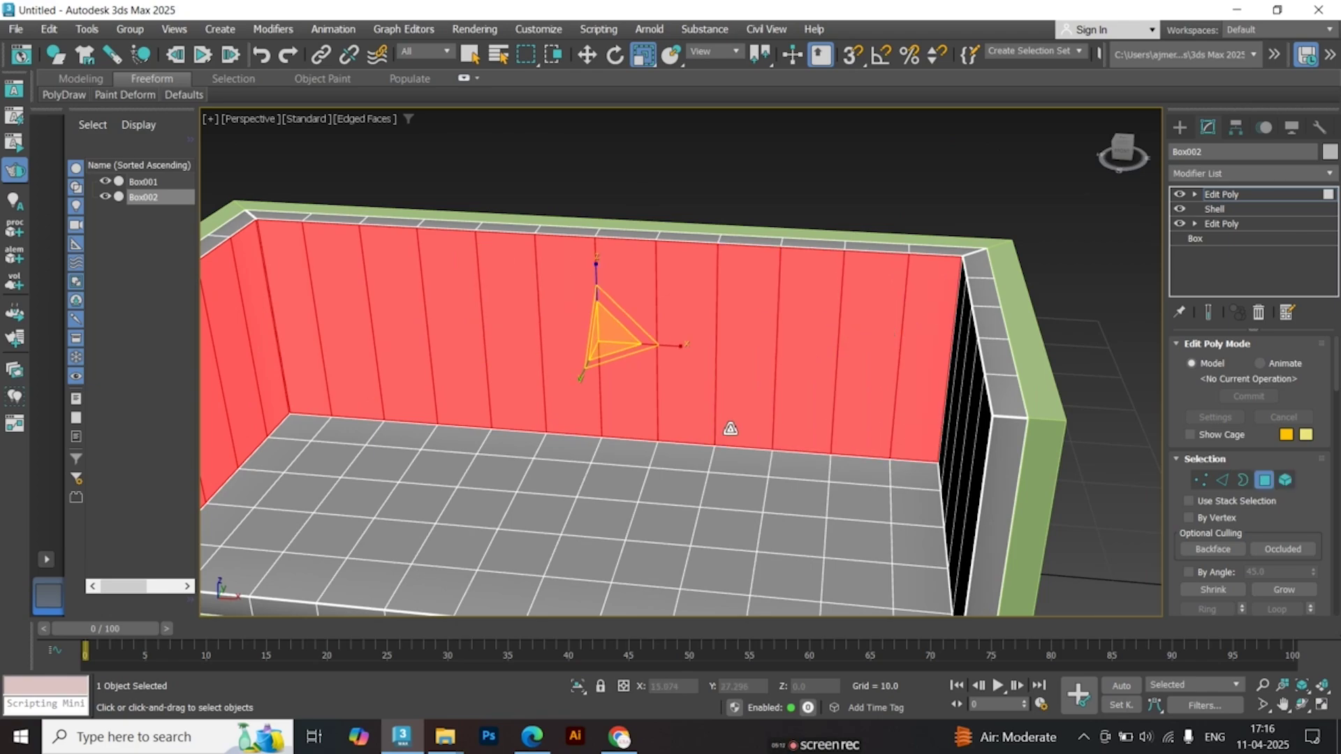
Add the five polygons on the inner face of the right side wall to the selection
{"action": "middle_click_drag", "start_coordinate": [731, 428], "coordinate": [809, 444], "text": "alt"}
{"action": "scroll", "coordinate": [685, 224], "scroll_direction": "up", "scroll_amount": 5}
{"action": "left_click", "coordinate": [771, 195], "text": "ctrl"}
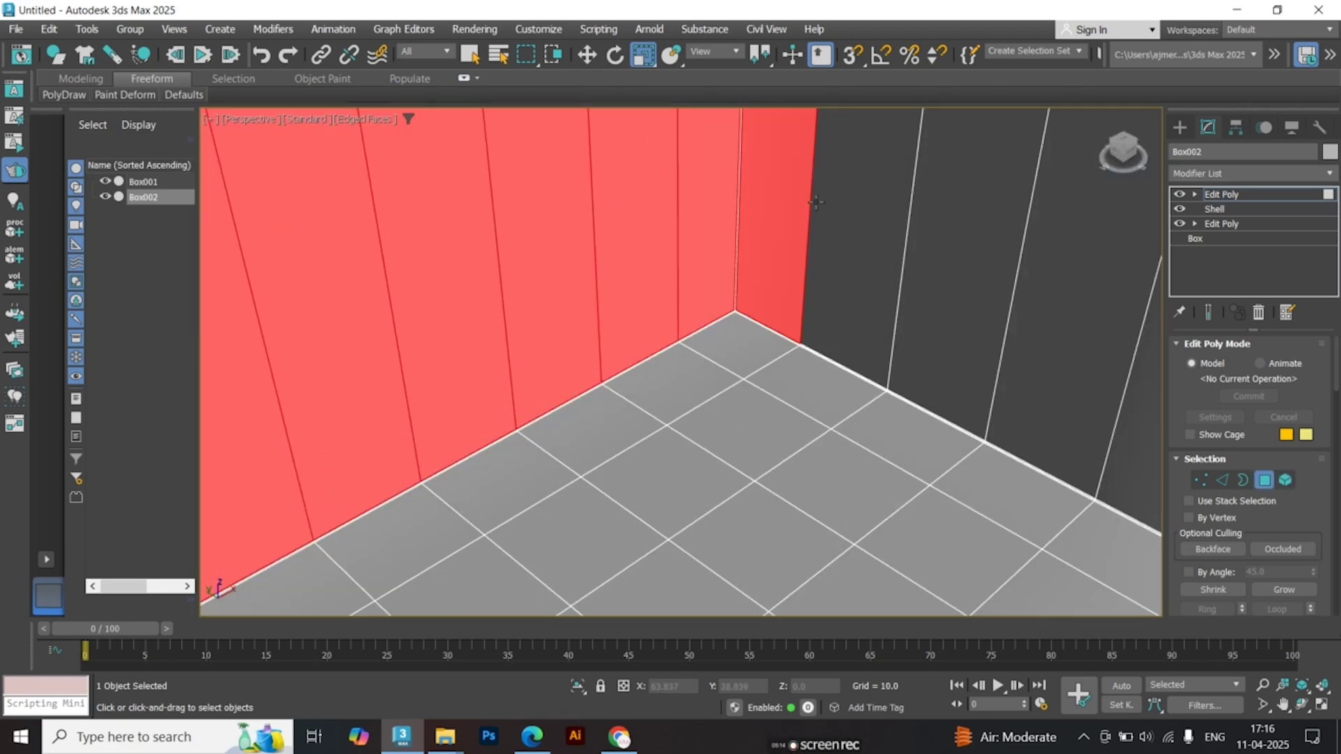
{"action": "left_click", "coordinate": [843, 209], "text": "ctrl"}
{"action": "scroll", "coordinate": [845, 215], "scroll_direction": "down", "scroll_amount": 5}
{"action": "left_click", "coordinate": [908, 202], "text": "ctrl"}
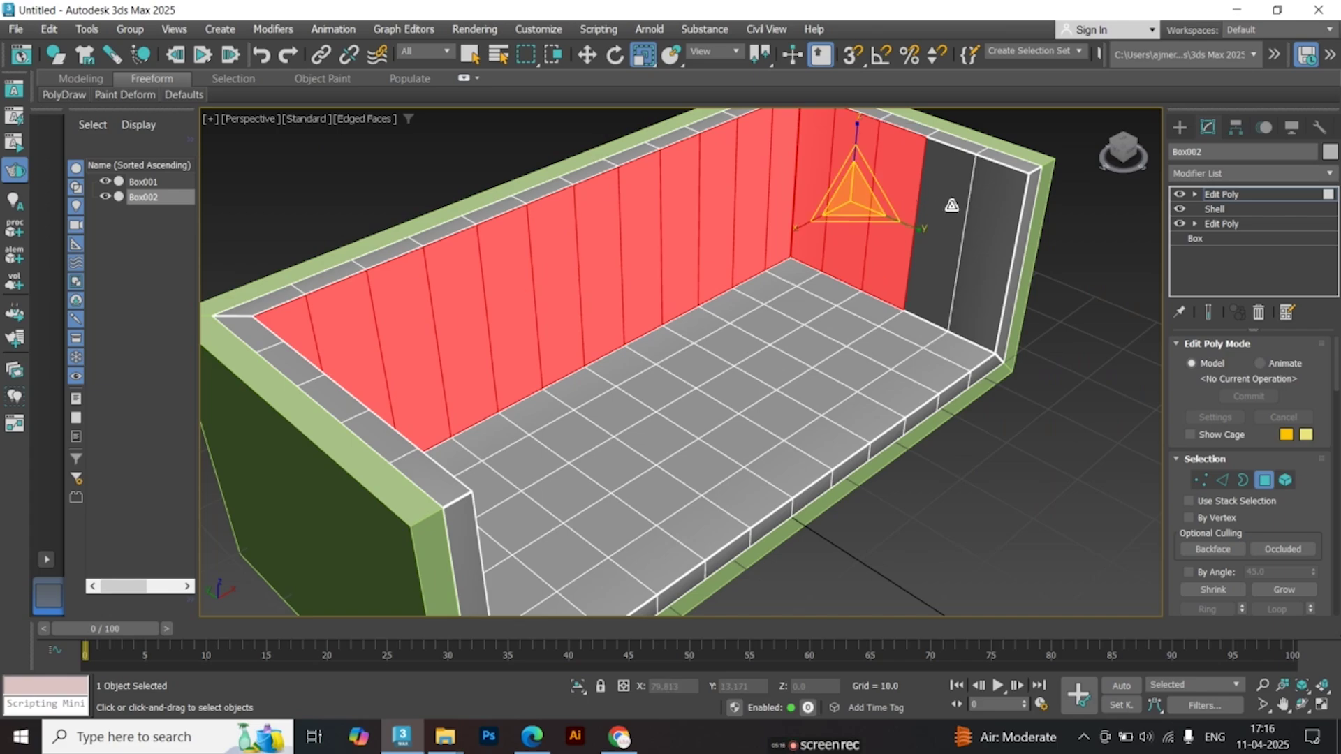
{"action": "left_click", "coordinate": [949, 204], "text": "ctrl"}
{"action": "left_click", "coordinate": [985, 203], "text": "ctrl"}
Add the two front-to-back columns of floor polygons beside the right side wall to the selection
{"action": "middle_click_drag", "start_coordinate": [898, 243], "coordinate": [826, 301], "text": "alt"}
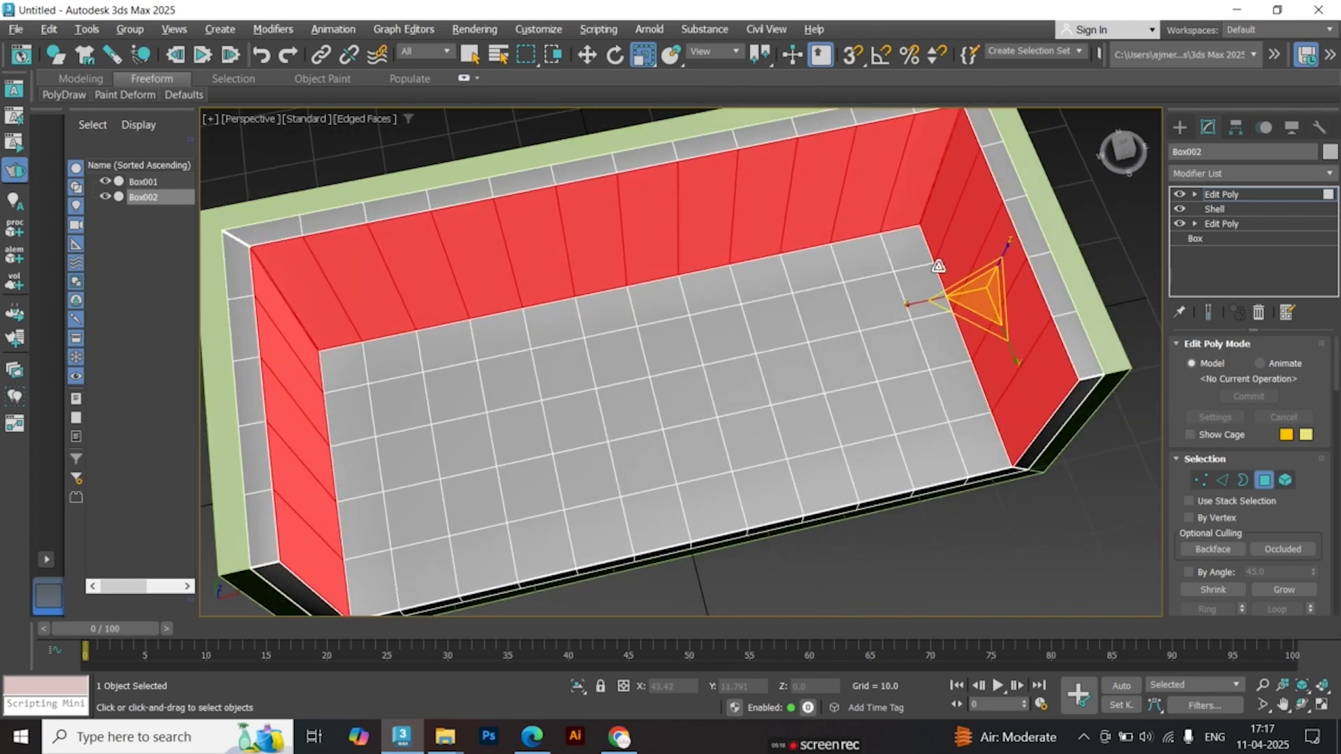
{"action": "left_click", "coordinate": [909, 257], "text": "ctrl"}
{"action": "left_click", "coordinate": [921, 291], "text": "ctrl"}
{"action": "left_click", "coordinate": [939, 340], "text": "ctrl"}
{"action": "left_click", "coordinate": [956, 392], "text": "ctrl"}
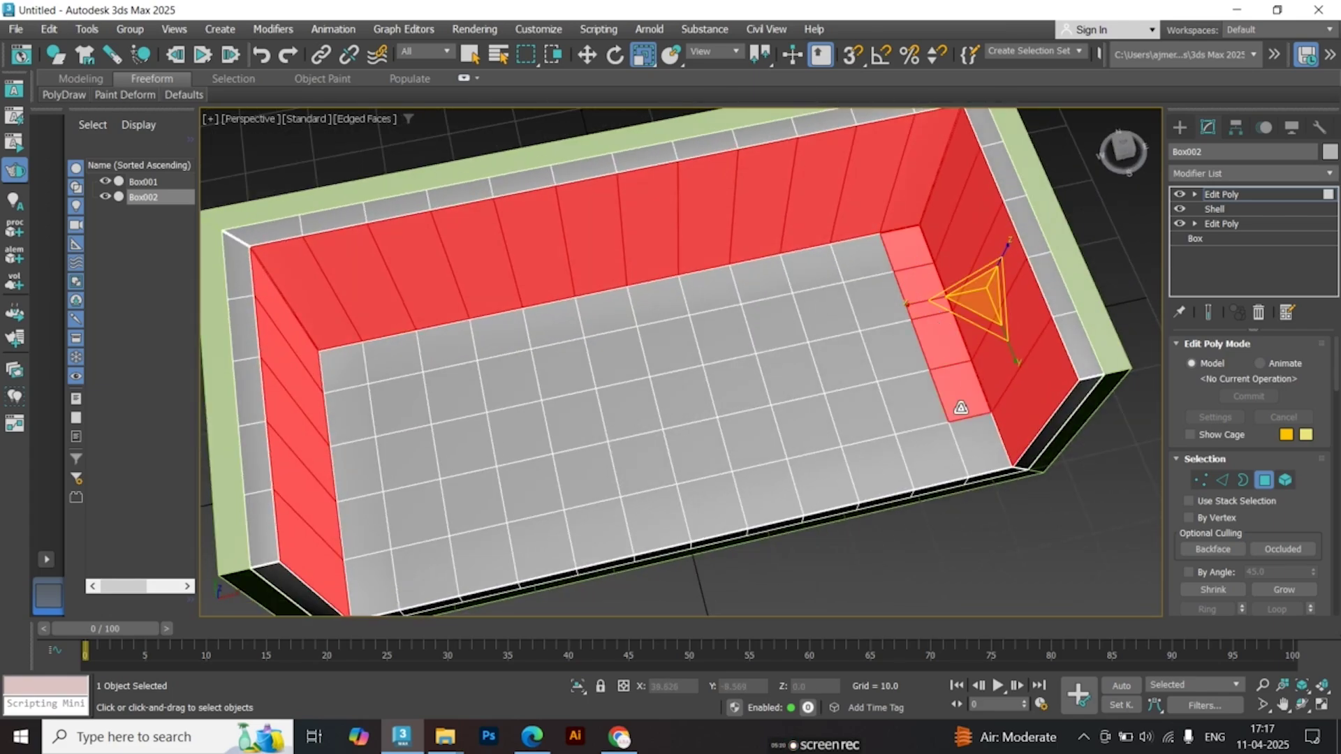
{"action": "left_click", "coordinate": [976, 443], "text": "ctrl"}
{"action": "left_click", "coordinate": [933, 455], "text": "ctrl"}
{"action": "left_click", "coordinate": [907, 403], "text": "ctrl"}
{"action": "left_click", "coordinate": [891, 351], "text": "ctrl"}
{"action": "left_click", "coordinate": [873, 300], "text": "ctrl"}
{"action": "left_click", "coordinate": [858, 261], "text": "ctrl"}
Add the remaining floor polygons along the back wall to the selection, up to the left side wall
{"action": "left_click", "coordinate": [812, 268], "text": "ctrl"}
{"action": "left_click", "coordinate": [761, 279], "text": "ctrl"}
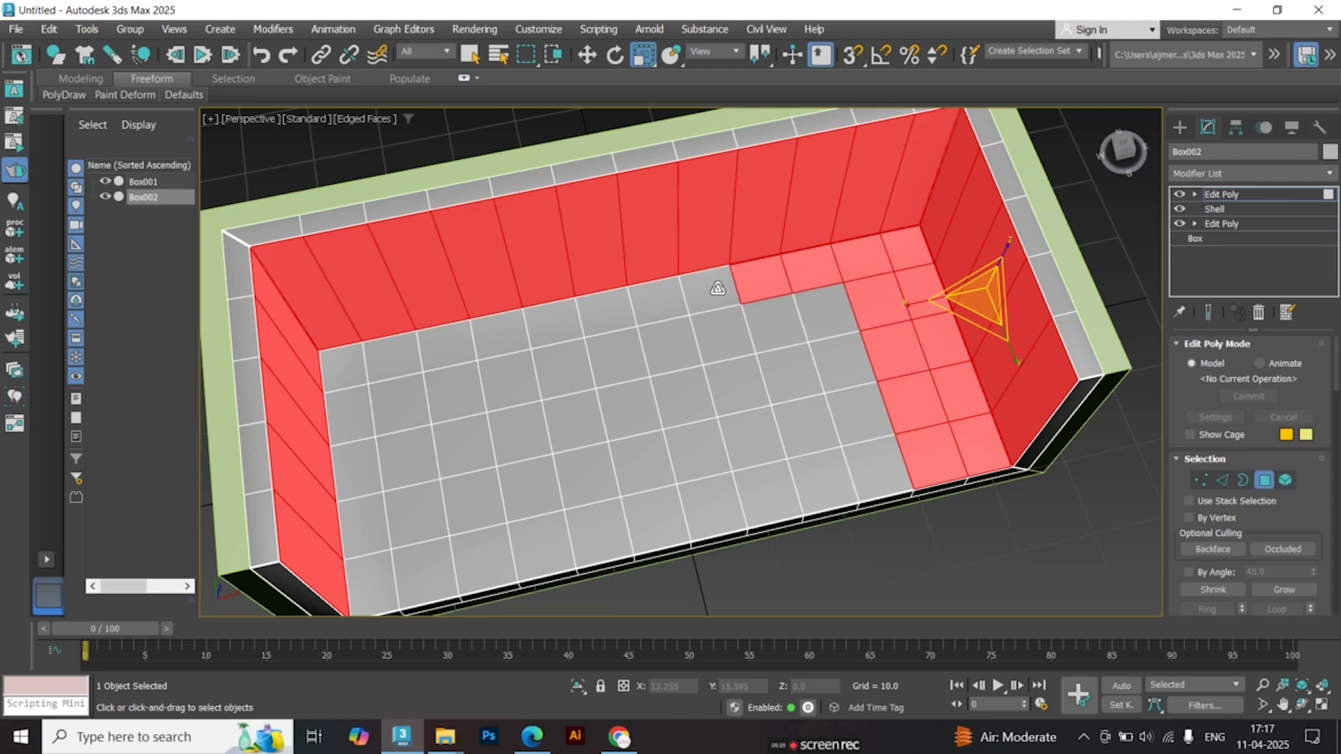
{"action": "left_click", "coordinate": [659, 304], "text": "ctrl"}
{"action": "left_click", "coordinate": [606, 314], "text": "ctrl"}
{"action": "left_click", "coordinate": [501, 330], "text": "ctrl"}
{"action": "left_click", "coordinate": [447, 342], "text": "ctrl"}
{"action": "left_click", "coordinate": [392, 353], "text": "ctrl"}
{"action": "left_click", "coordinate": [343, 366], "text": "ctrl"}
Add the three front-to-back columns of floor polygons nearest the left side wall to the selection
{"action": "left_click", "coordinate": [355, 422], "text": "ctrl"}
{"action": "left_click", "coordinate": [357, 469], "text": "ctrl"}
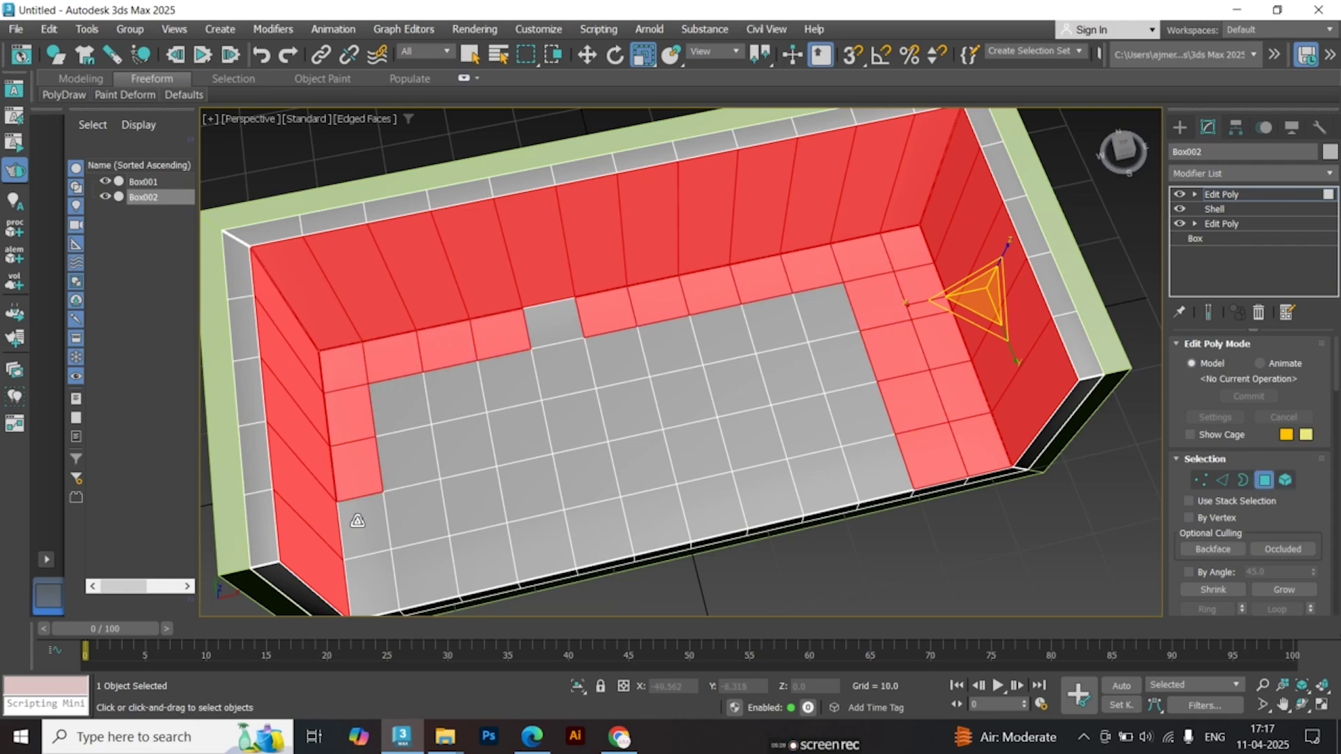
{"action": "left_click", "coordinate": [358, 521], "text": "ctrl"}
{"action": "left_click", "coordinate": [366, 592], "text": "ctrl"}
{"action": "left_click", "coordinate": [419, 581], "text": "ctrl"}
{"action": "left_click", "coordinate": [428, 518], "text": "ctrl"}
{"action": "left_click", "coordinate": [417, 461], "text": "ctrl"}
{"action": "left_click", "coordinate": [418, 418], "text": "ctrl"}
{"action": "left_click", "coordinate": [473, 501], "text": "ctrl"}
{"action": "left_click", "coordinate": [484, 558], "text": "ctrl"}
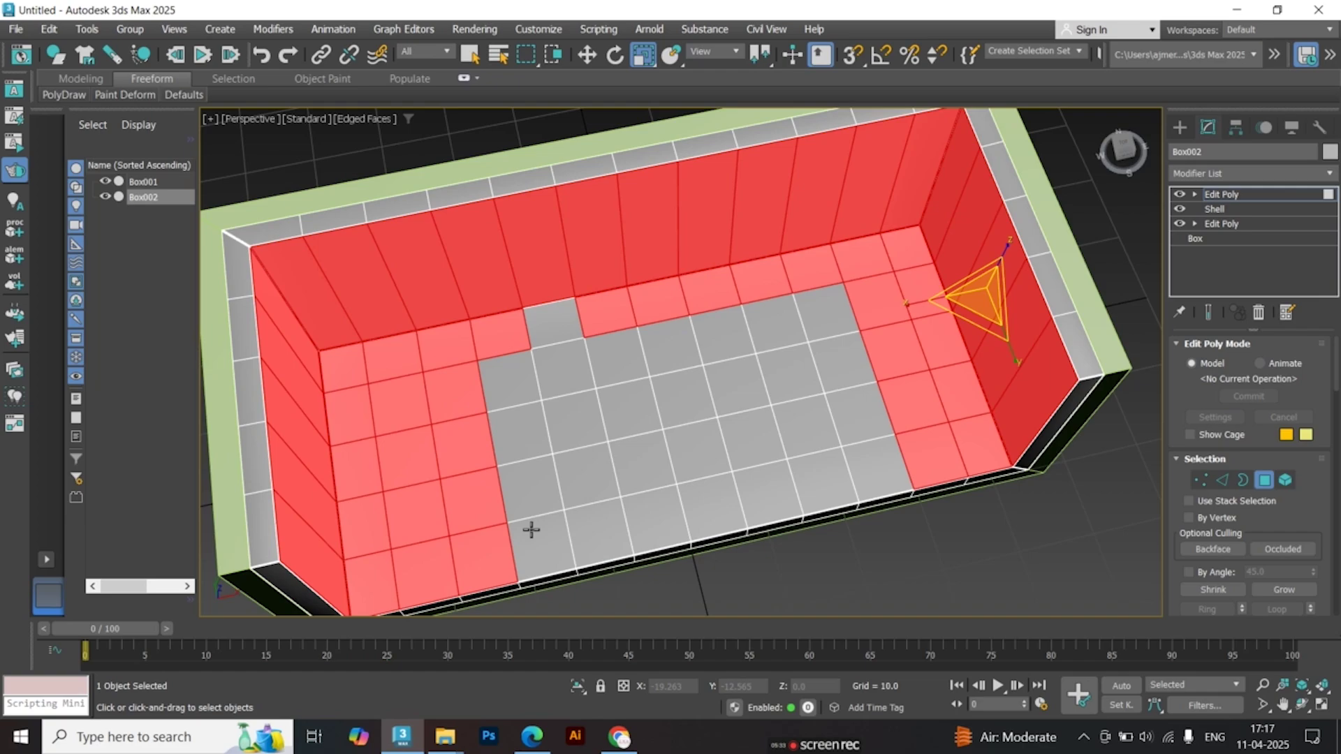
Add the fourth and fifth front-to-back columns of floor polygons from the left side wall to the selection
{"action": "left_click", "coordinate": [536, 541], "text": "ctrl"}
{"action": "left_click", "coordinate": [528, 486], "text": "ctrl"}
{"action": "left_click", "coordinate": [520, 381], "text": "ctrl"}
{"action": "left_click", "coordinate": [553, 325], "text": "ctrl"}
{"action": "left_click", "coordinate": [559, 371], "text": "ctrl"}
{"action": "left_click", "coordinate": [579, 467], "text": "ctrl"}
{"action": "left_click", "coordinate": [600, 534], "text": "ctrl"}
Add the sixth floor column and the rest of the second row from the back wall to the selection
{"action": "left_click", "coordinate": [657, 517], "text": "ctrl"}
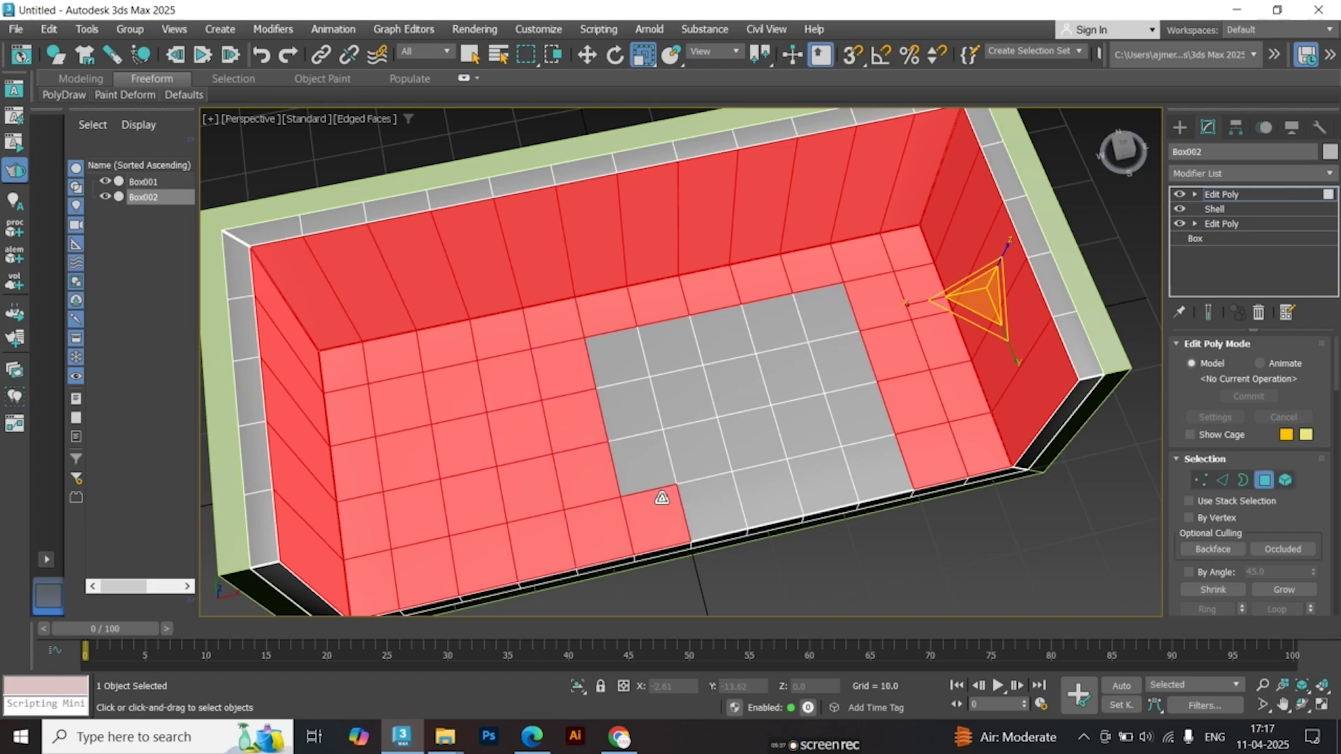
{"action": "left_click", "coordinate": [642, 461], "text": "ctrl"}
{"action": "left_click", "coordinate": [631, 402], "text": "ctrl"}
{"action": "left_click", "coordinate": [615, 357], "text": "ctrl"}
{"action": "left_click", "coordinate": [664, 349], "text": "ctrl"}
{"action": "left_click", "coordinate": [731, 342], "text": "ctrl"}
{"action": "left_click", "coordinate": [776, 327], "text": "ctrl"}
{"action": "left_click", "coordinate": [826, 315], "text": "ctrl"}
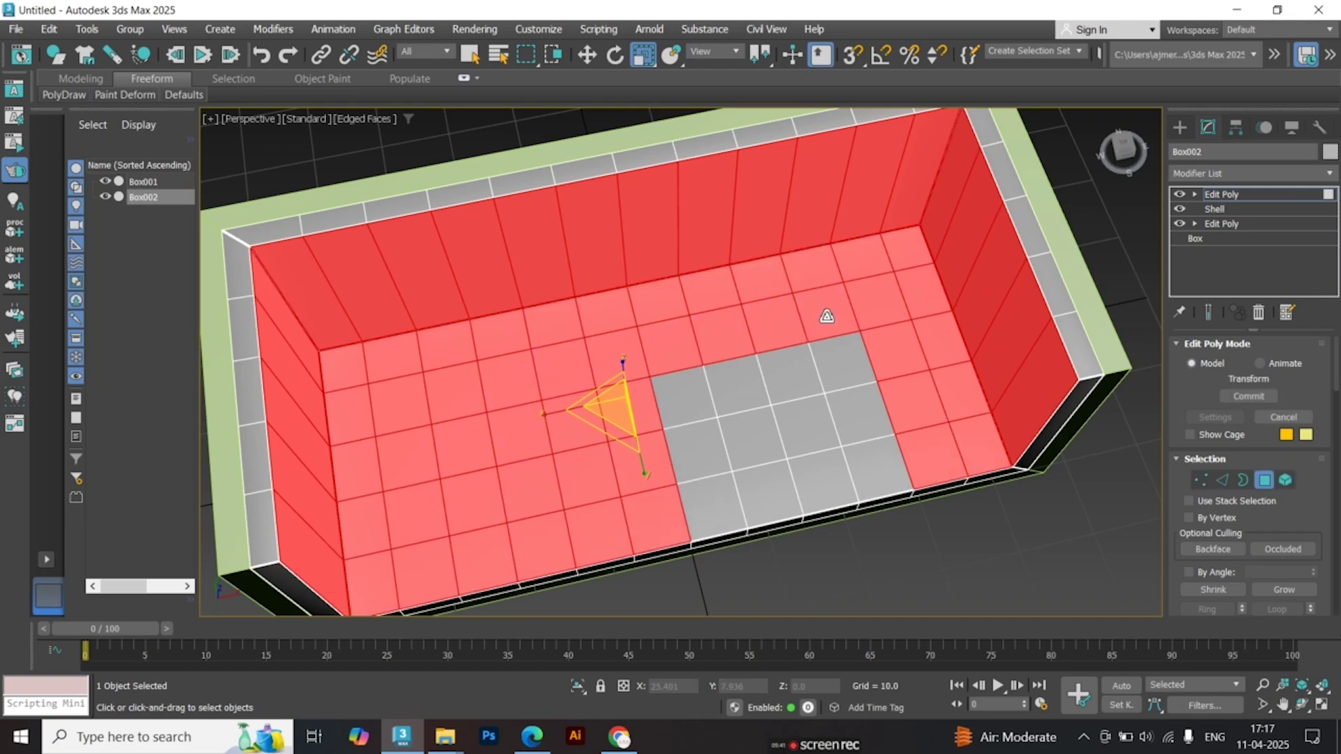
Add the remaining floor polygons in the middle so the entire inner floor is selected
{"action": "left_click", "coordinate": [865, 462], "text": "ctrl"}
{"action": "left_click", "coordinate": [824, 474], "text": "ctrl"}
{"action": "left_click", "coordinate": [768, 490], "text": "ctrl"}
{"action": "left_click", "coordinate": [713, 497], "text": "ctrl"}
{"action": "left_click", "coordinate": [698, 451], "text": "ctrl"}
{"action": "left_click", "coordinate": [835, 375], "text": "ctrl"}
{"action": "left_click", "coordinate": [788, 382], "text": "ctrl"}
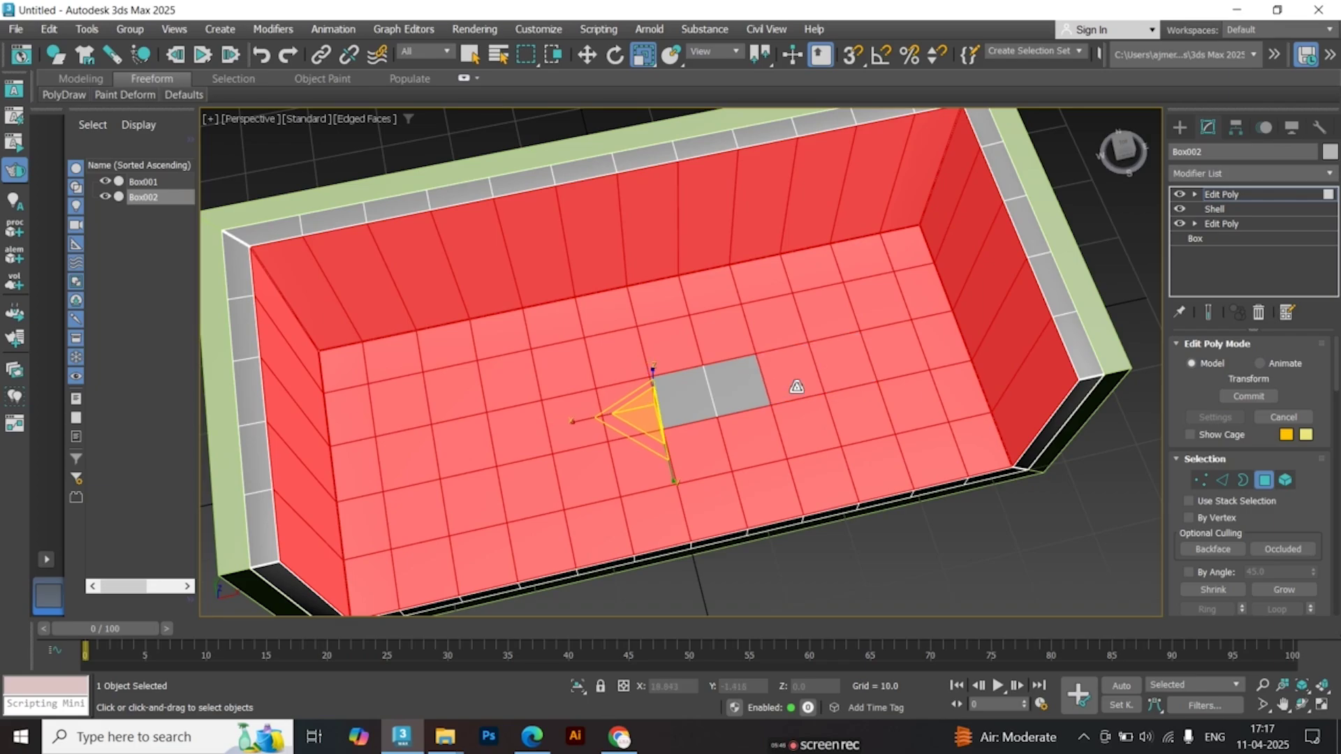
{"action": "left_click", "coordinate": [735, 387], "text": "ctrl"}
{"action": "left_click", "coordinate": [684, 397], "text": "ctrl"}
{"action": "middle_click_drag", "start_coordinate": [620, 394], "coordinate": [563, 338], "text": "alt"}
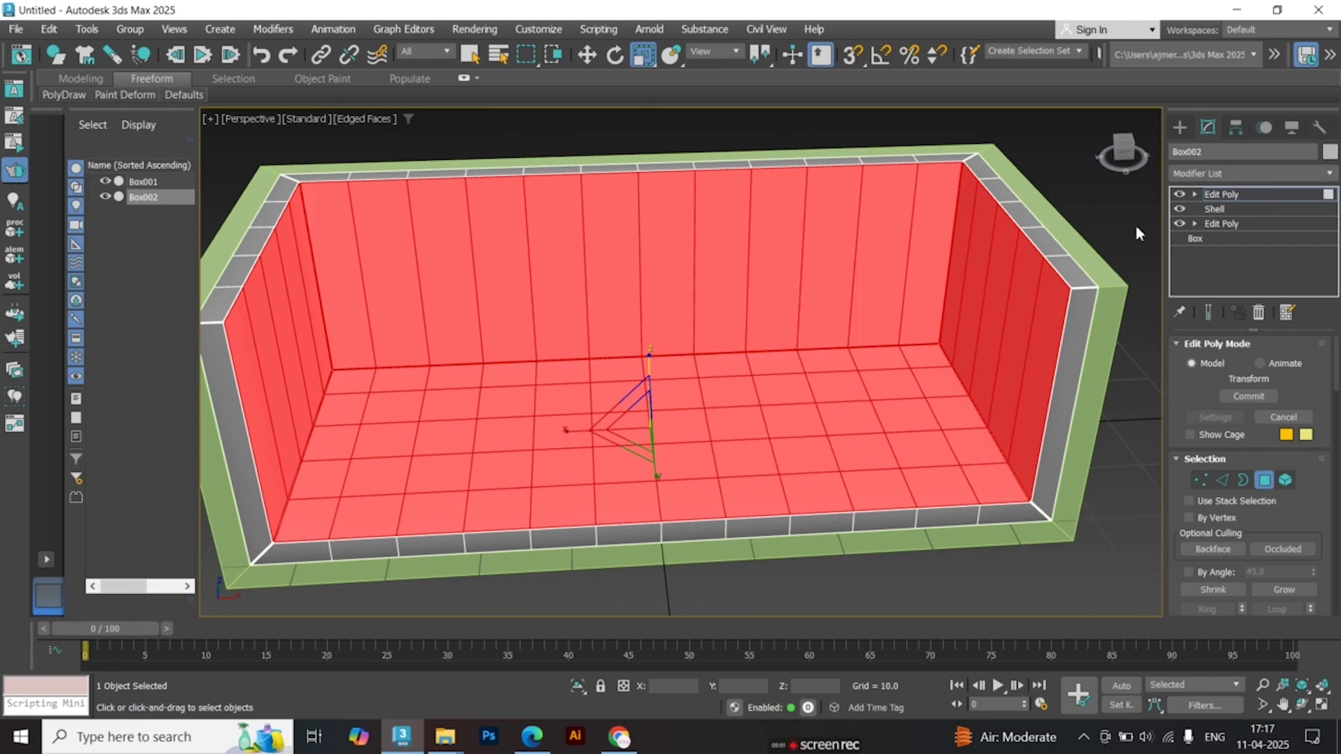
Set the reference coordinate system to Local and move the selected inner polygons along local Z to thicken the padding inward
{"action": "key", "text": "w"}
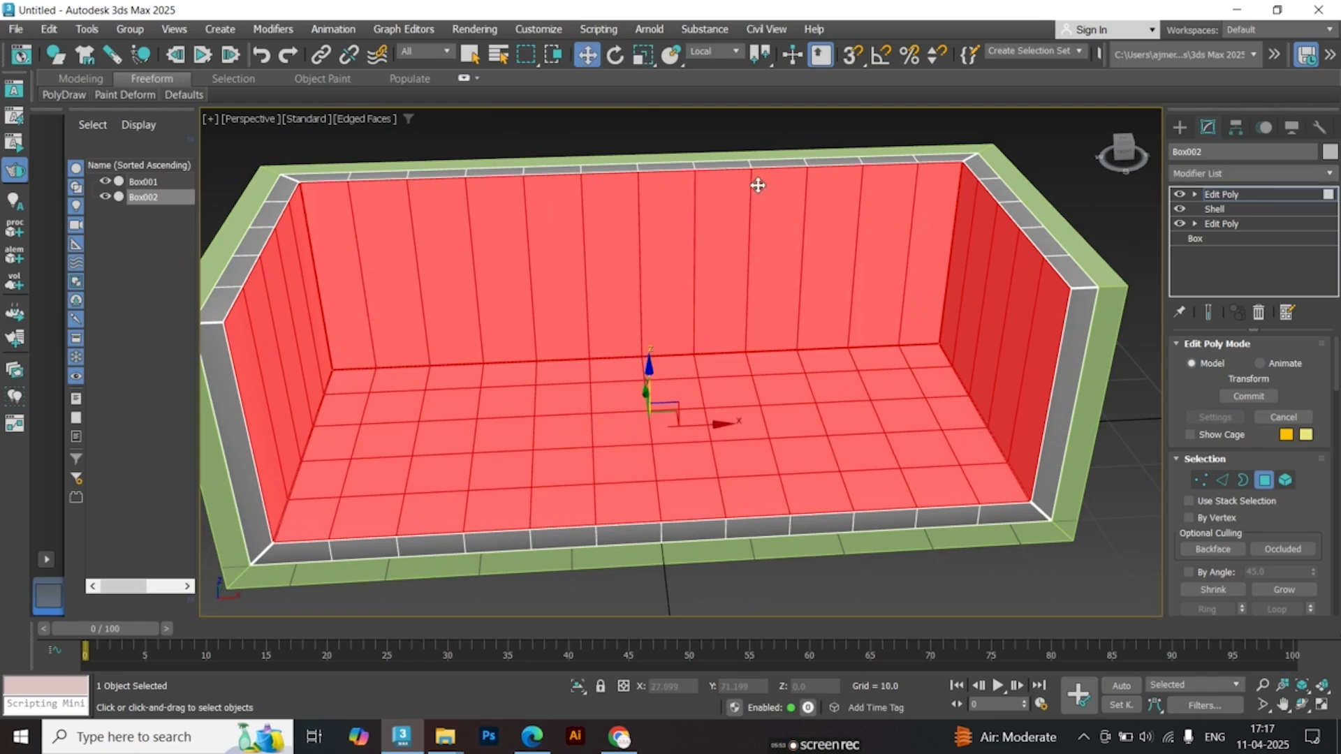
{"action": "left_click", "coordinate": [733, 52]}
{"action": "left_click", "coordinate": [737, 52]}
{"action": "left_click", "coordinate": [738, 53]}
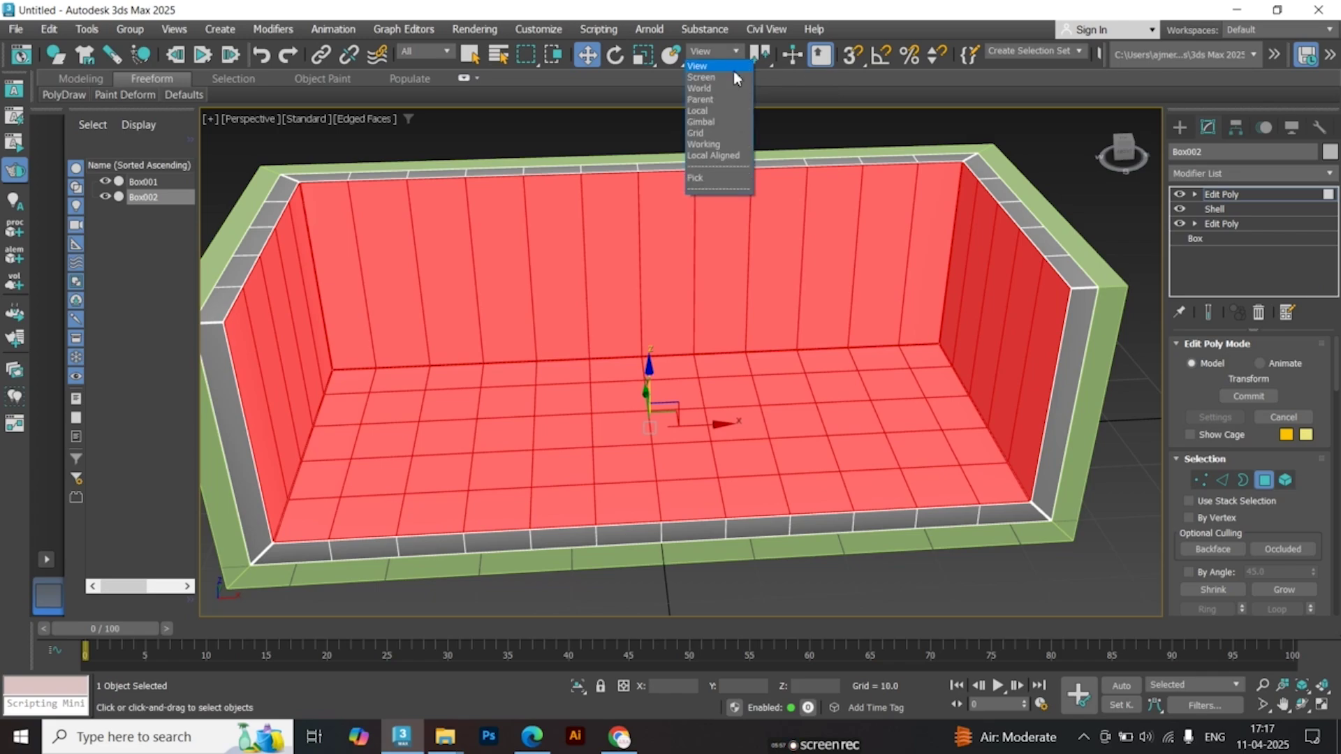
{"action": "left_click", "coordinate": [717, 111]}
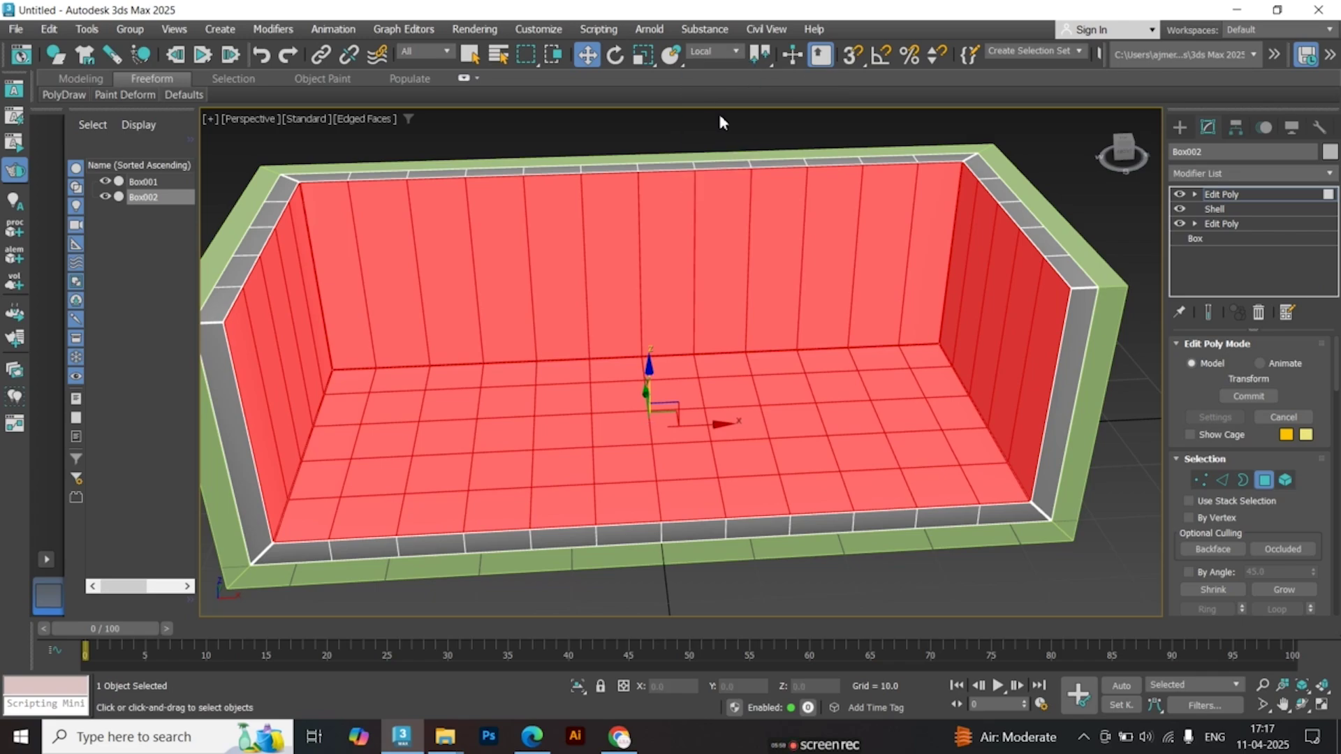
{"action": "middle_click_drag", "start_coordinate": [626, 313], "coordinate": [626, 293], "text": "alt"}
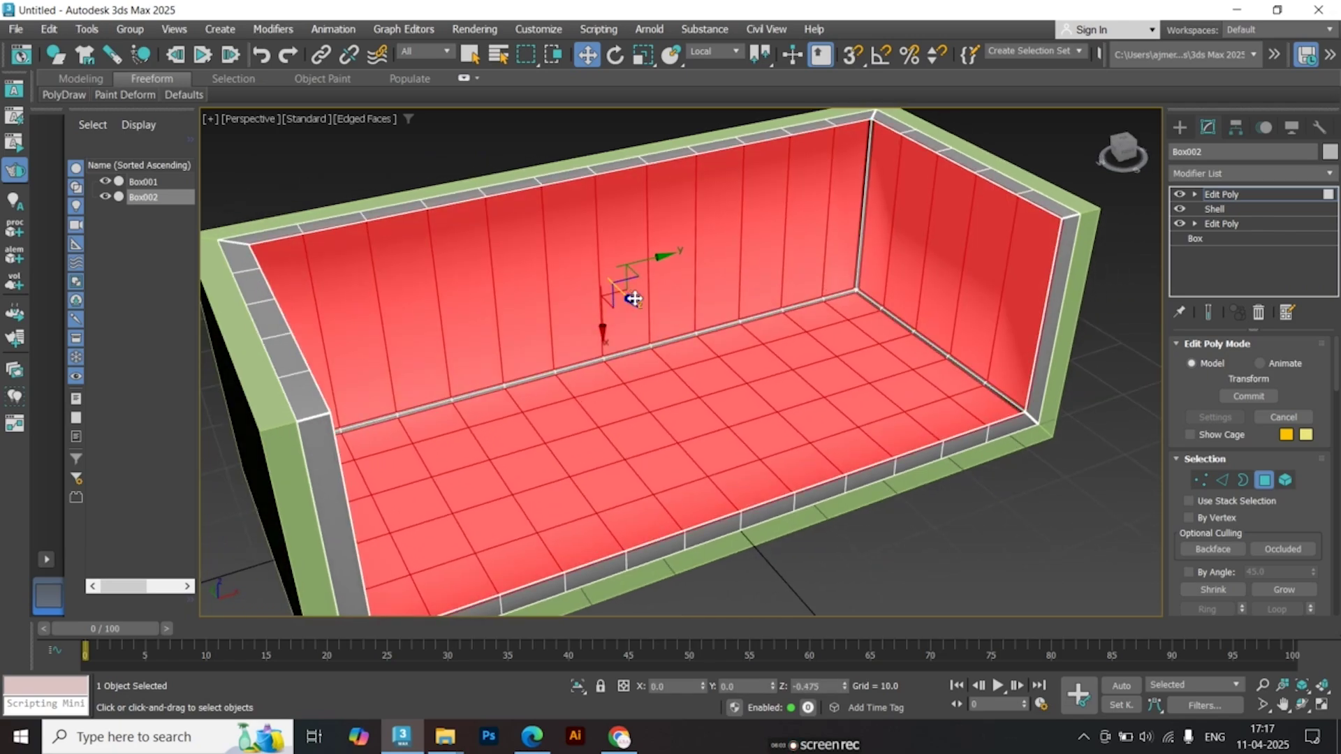
{"action": "left_click_drag", "start_coordinate": [633, 299], "coordinate": [612, 273]}
Apply a TurboSmooth modifier with 2 iterations to the inner lining and hide the edged faces display
{"action": "left_click", "coordinate": [1198, 173]}
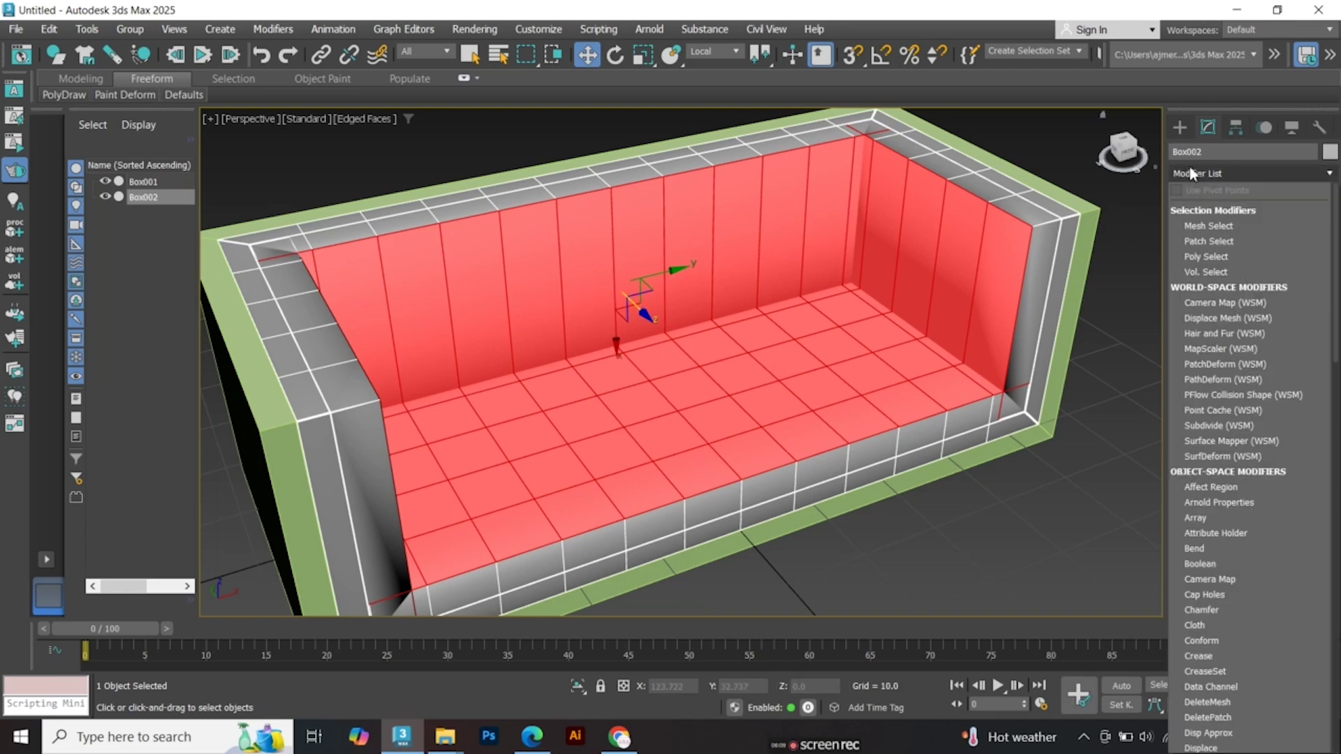
{"action": "type", "text": "tu"}
{"action": "key", "text": "Return"}
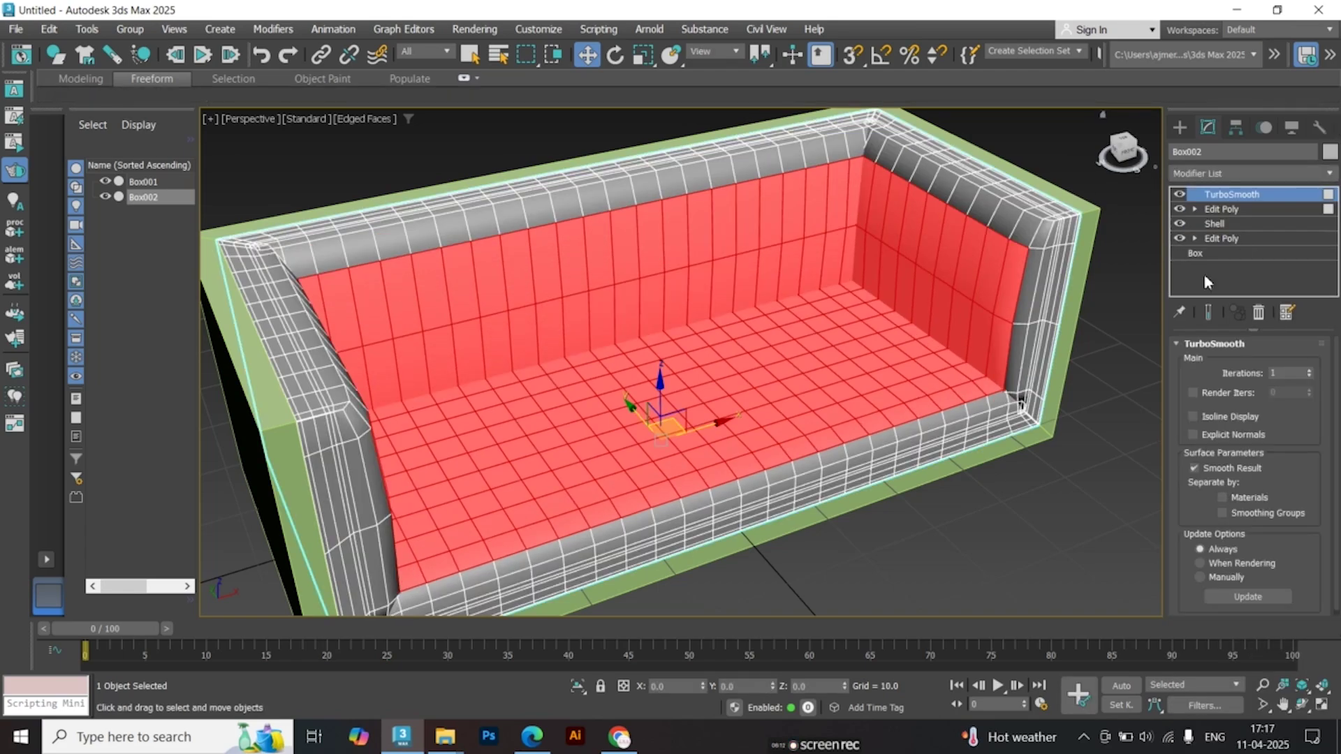
{"action": "left_click", "coordinate": [1310, 371]}
{"action": "middle_click_drag", "start_coordinate": [870, 389], "coordinate": [836, 395], "text": "alt"}
{"action": "key", "text": "F4"}
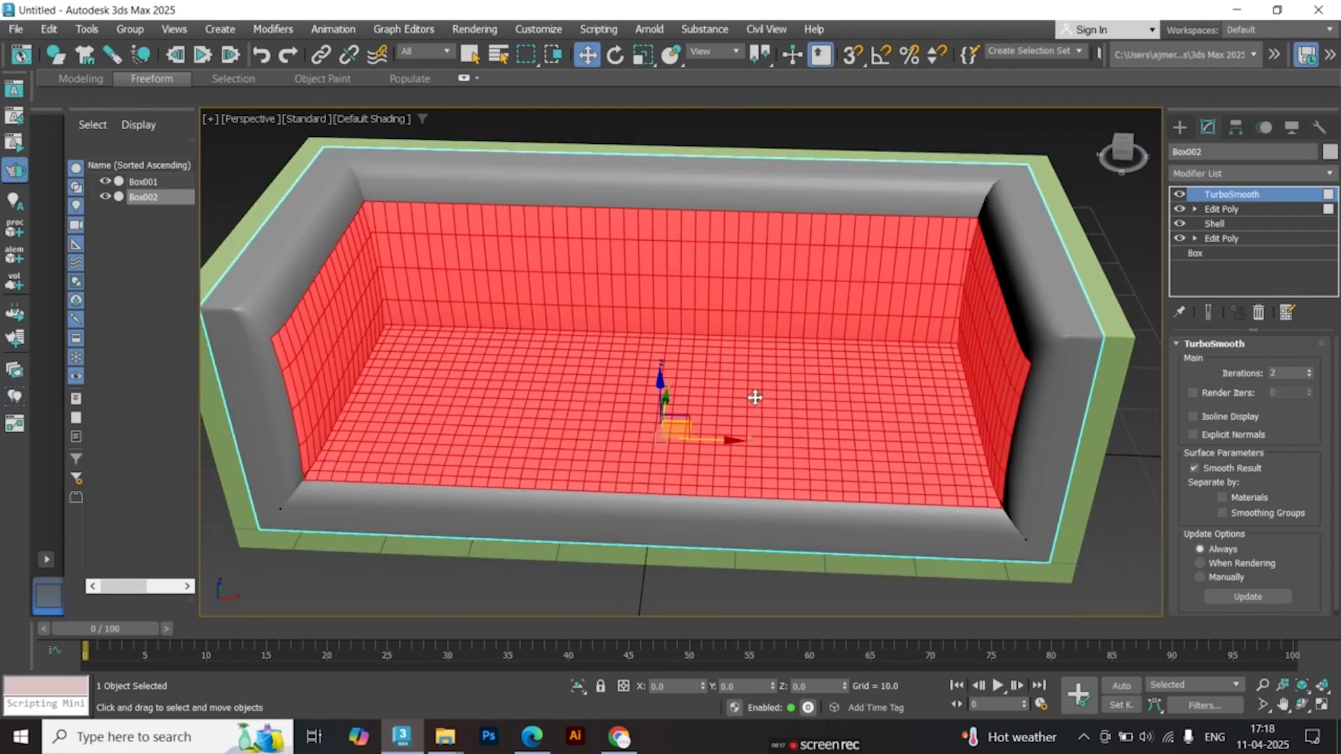
Return to the upper Edit Poly modifier, preview the smoothed end result, and slightly scale the selected inner polygons
{"action": "left_click", "coordinate": [1222, 210]}
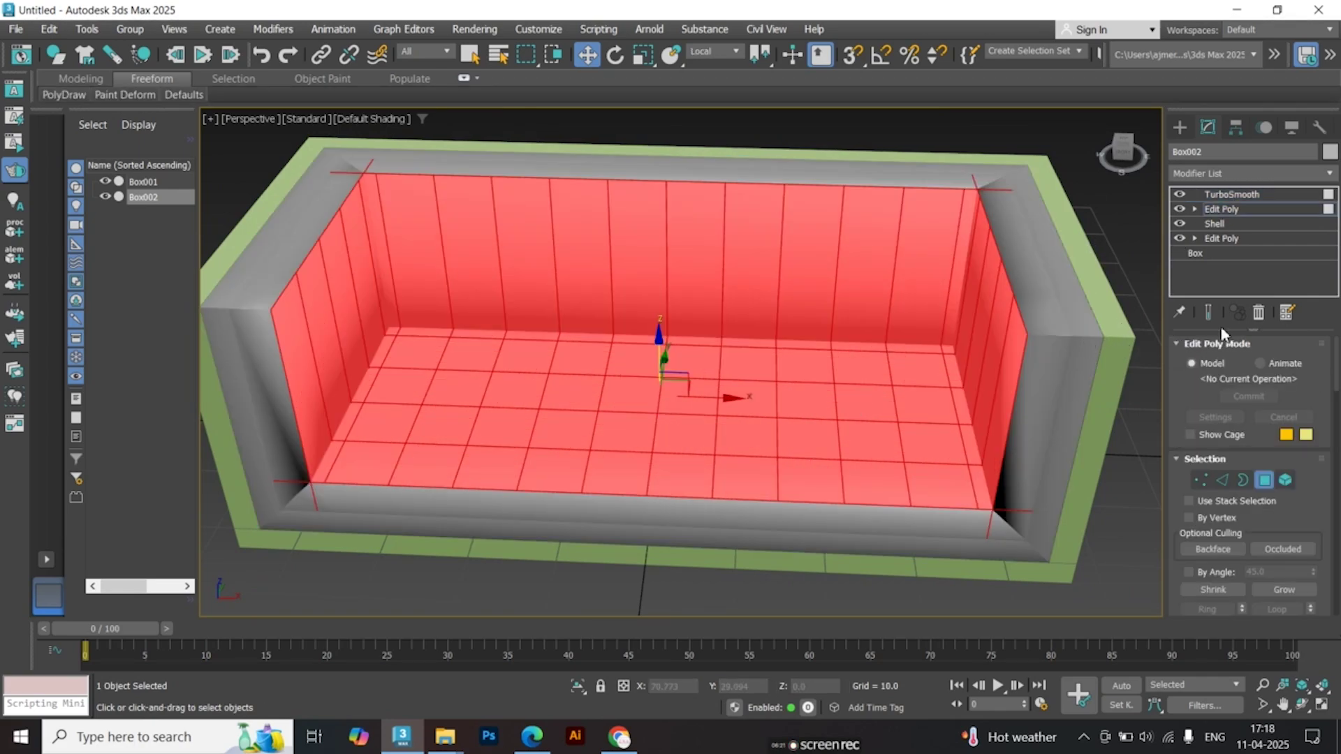
{"action": "left_click", "coordinate": [1208, 316]}
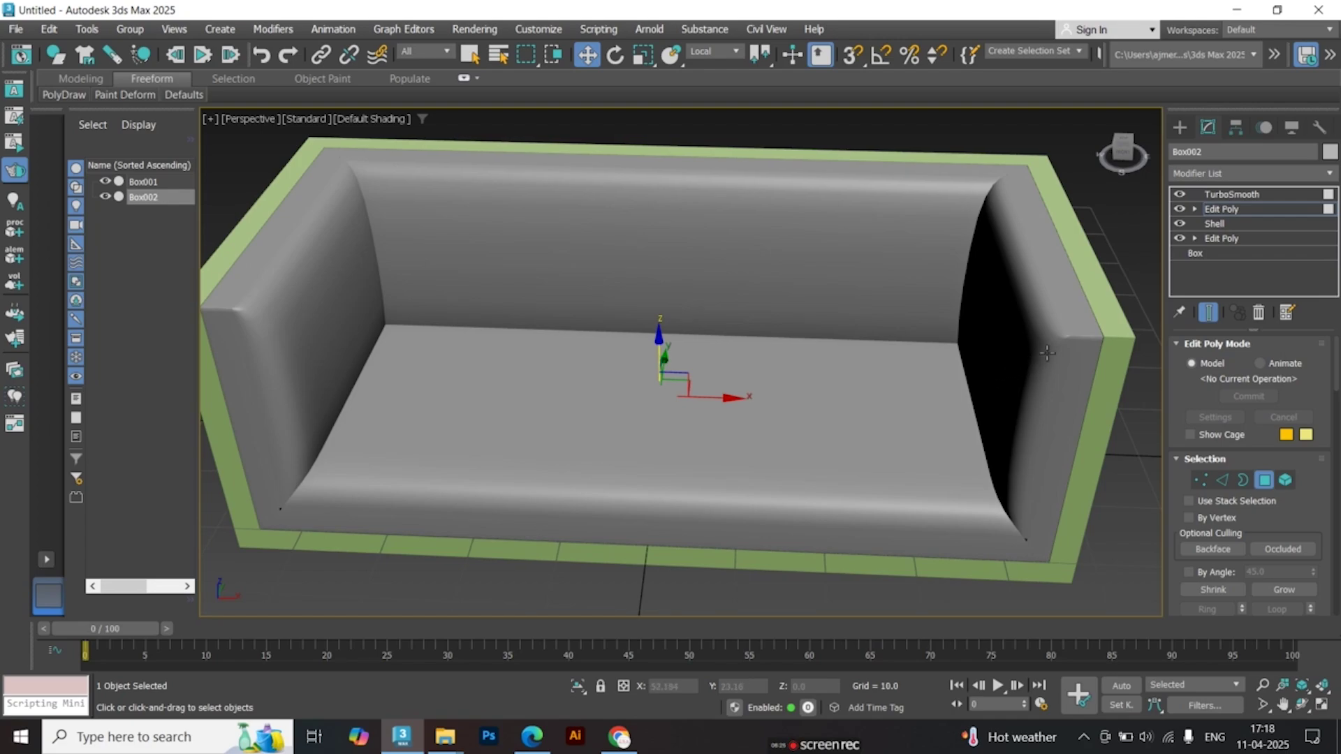
{"action": "key", "text": "r"}
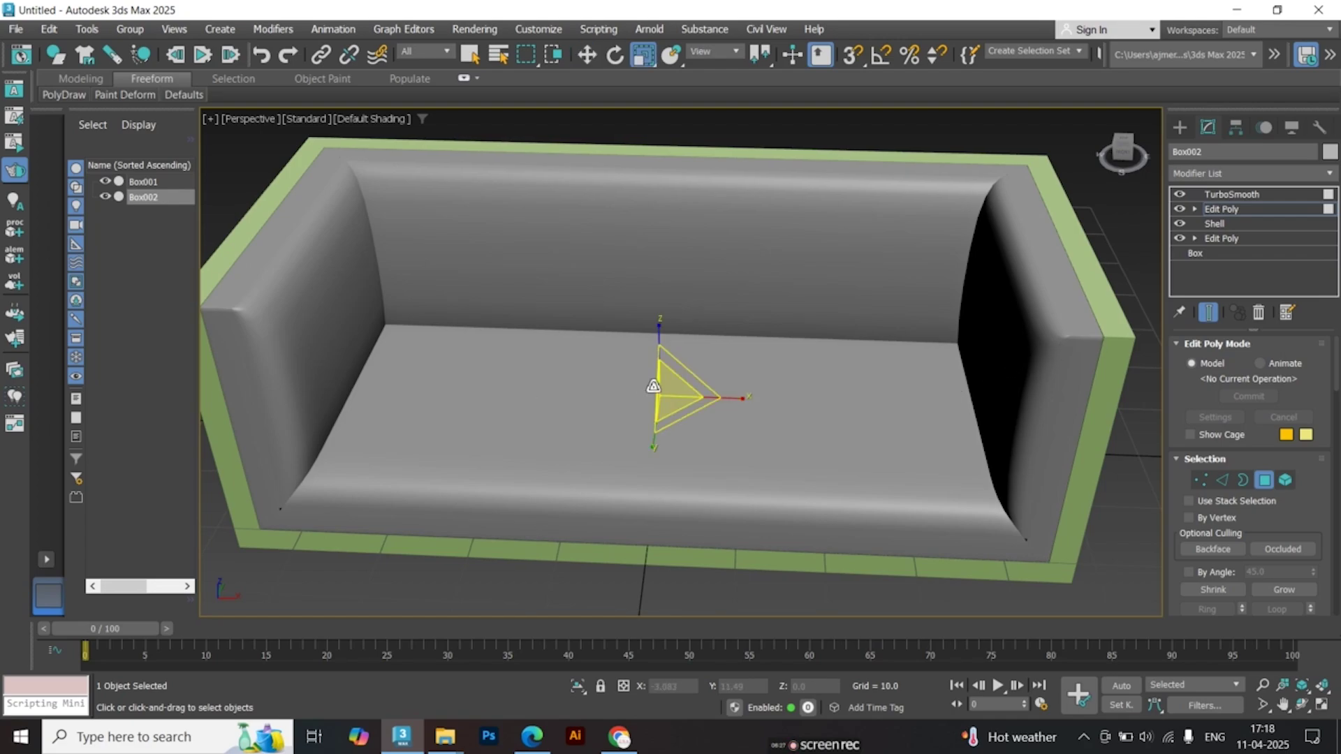
{"action": "left_click_drag", "start_coordinate": [669, 396], "coordinate": [674, 397]}
{"action": "middle_click_drag", "start_coordinate": [782, 412], "coordinate": [808, 407], "text": "alt"}
{"action": "left_click", "coordinate": [972, 336]}
{"action": "left_click", "coordinate": [1208, 313]}
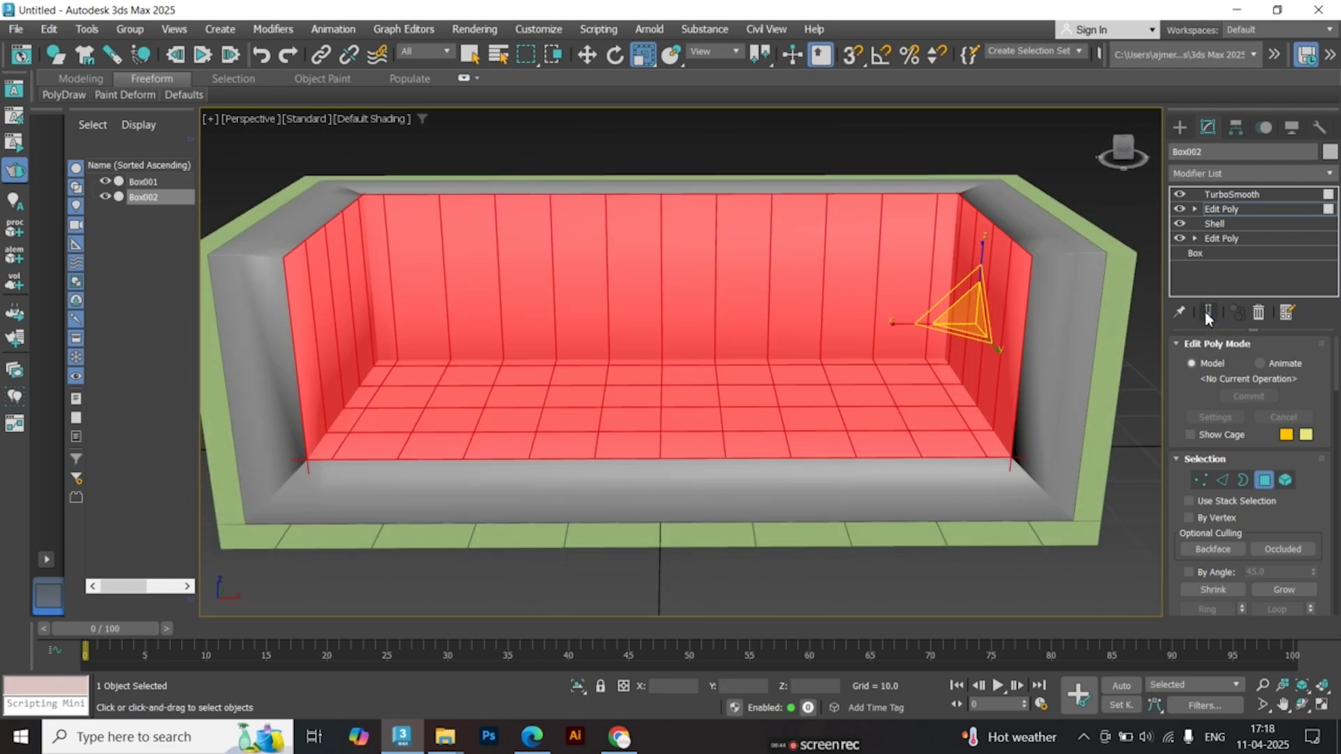
At edge level, show edged faces and deselect the lengthwise floor edges, keeping only the side wall seams selected
{"action": "key", "text": "2"}
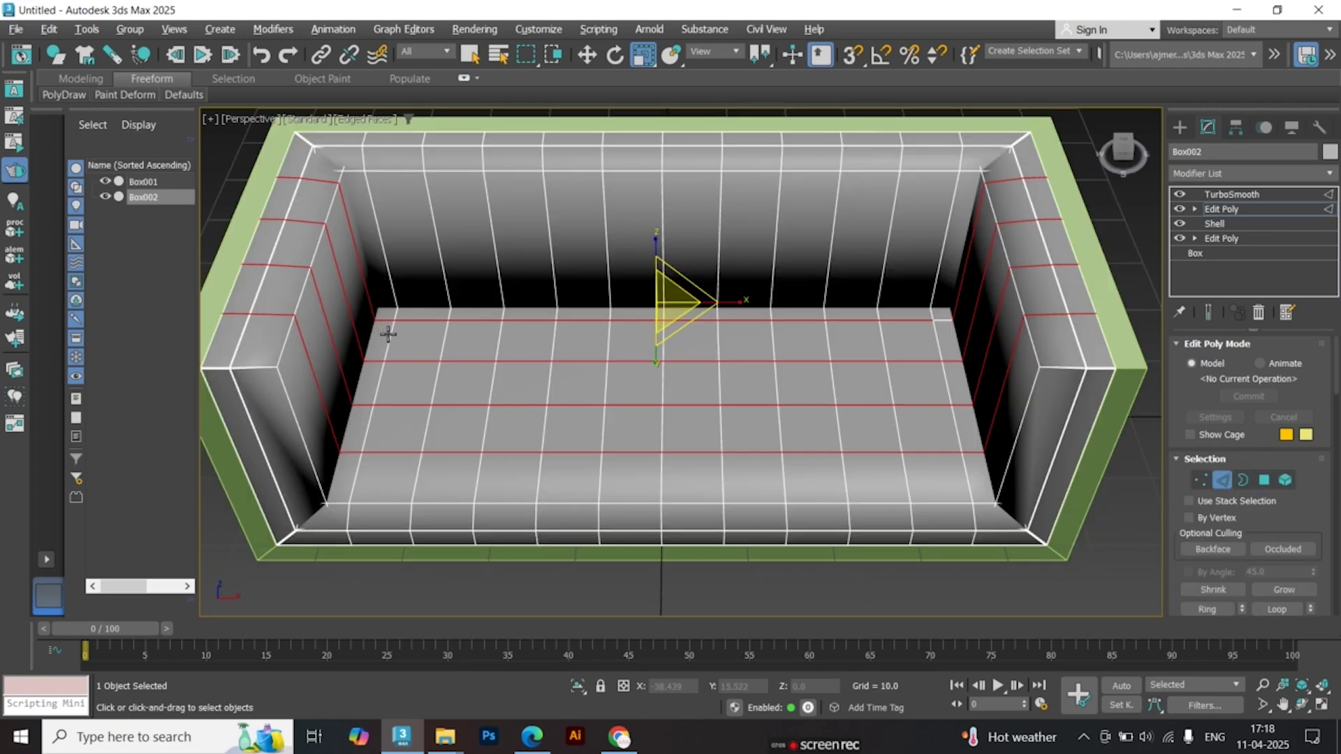
{"action": "left_click", "coordinate": [384, 320], "text": "alt"}
{"action": "double_click", "coordinate": [403, 319], "text": "alt"}
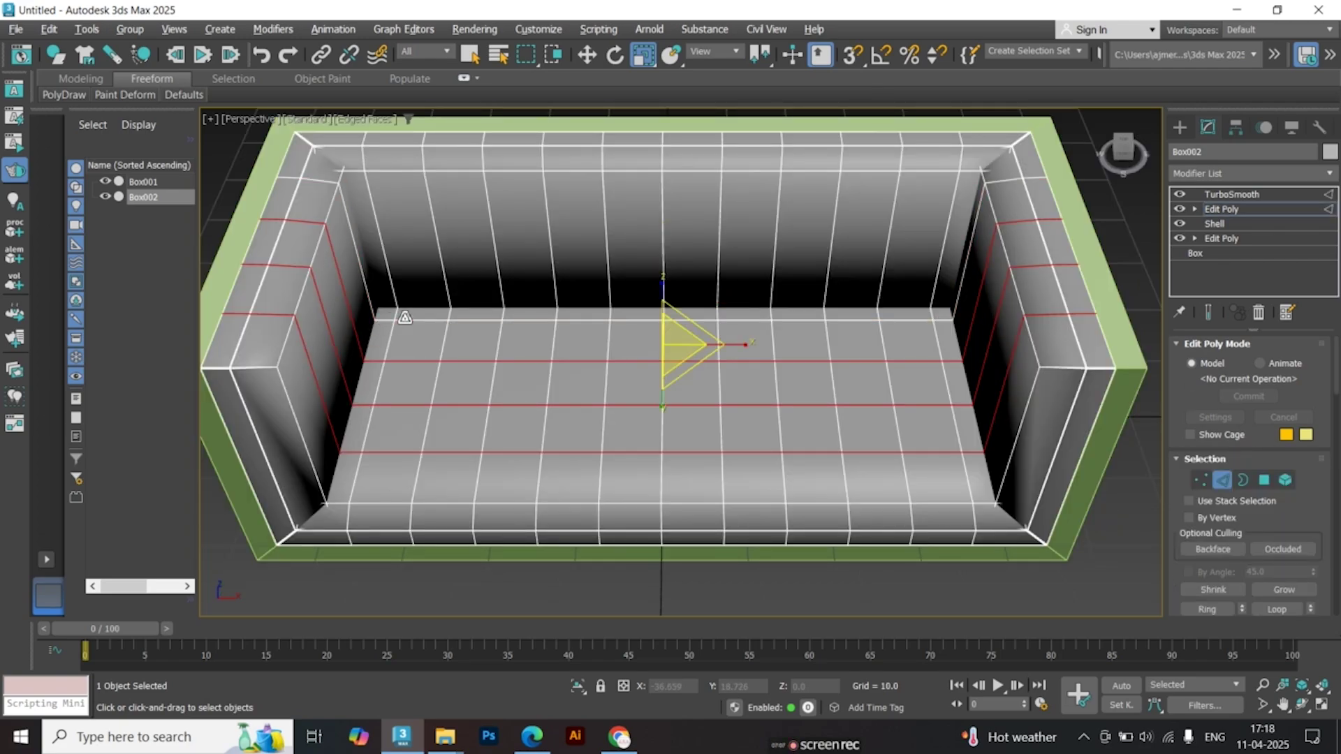
{"action": "key", "text": "ctrl+z"}
{"action": "left_click_drag", "start_coordinate": [381, 604], "coordinate": [941, 311]}
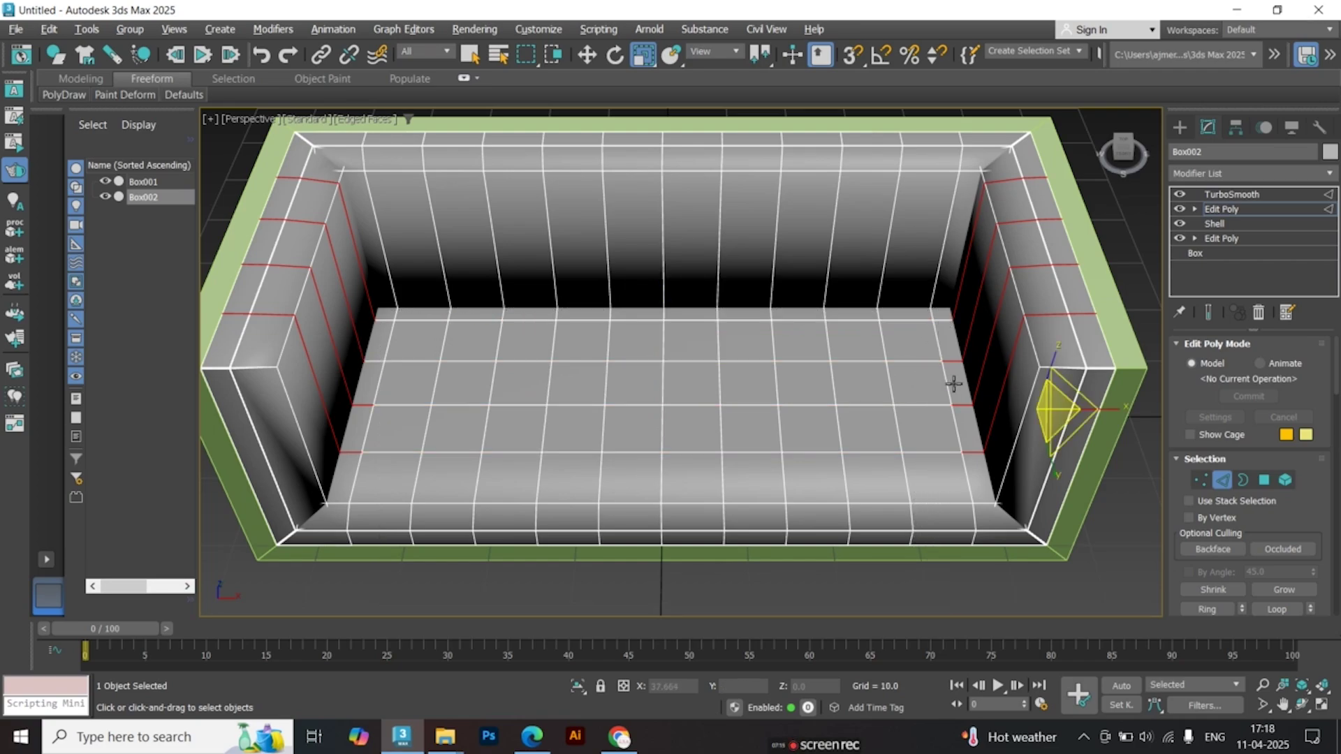
{"action": "left_click", "coordinate": [975, 455], "text": "alt"}
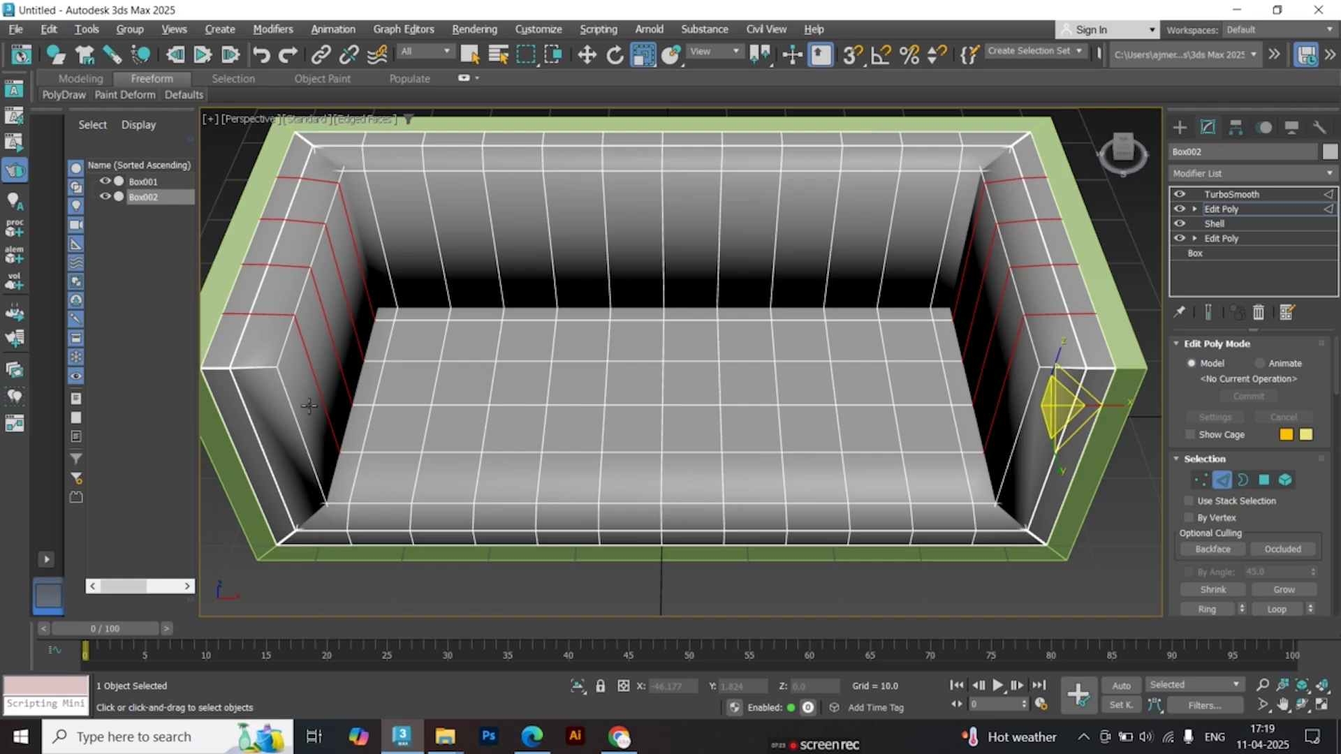
Add the four edge loops running down the back wall and across the floor nearest the left side wall
{"action": "double_click", "coordinate": [377, 199], "text": "ctrl"}
{"action": "double_click", "coordinate": [432, 209], "text": "ctrl"}
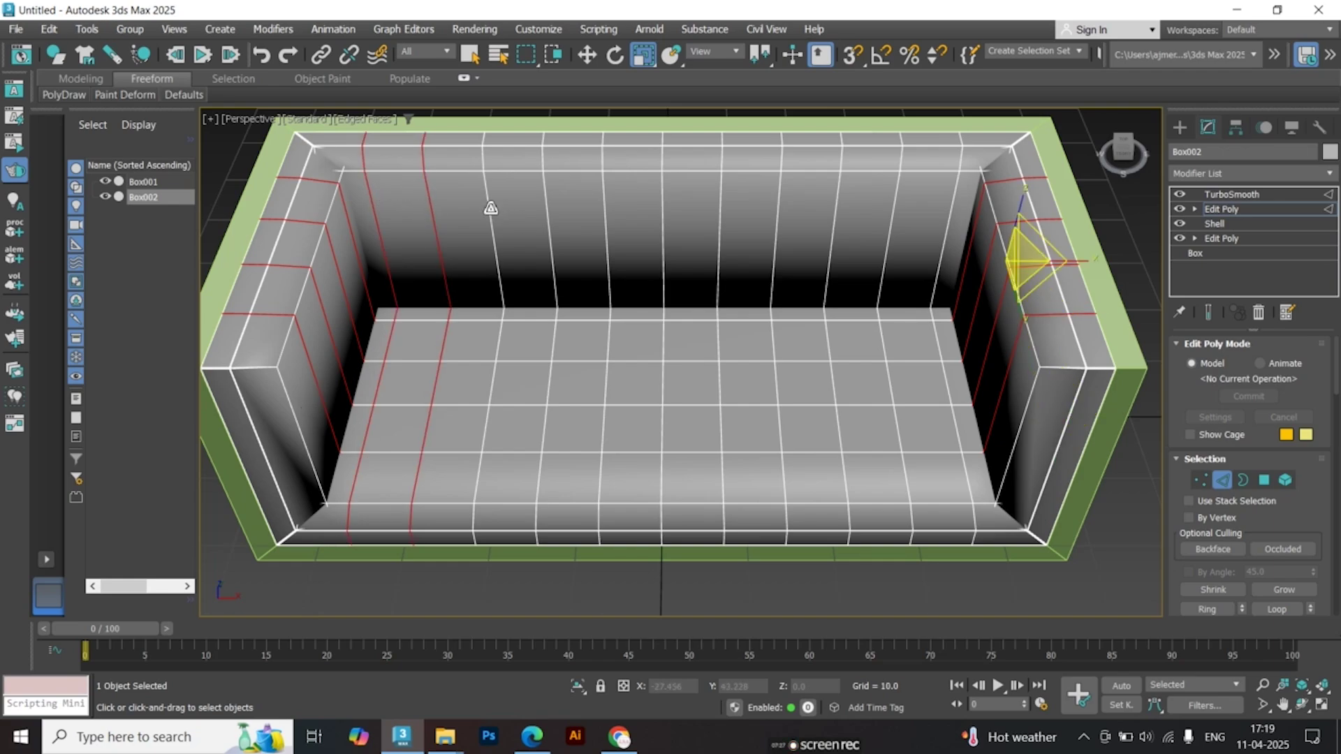
{"action": "left_click", "coordinate": [491, 208], "text": "ctrl"}
{"action": "left_click", "coordinate": [501, 276], "text": "ctrl"}
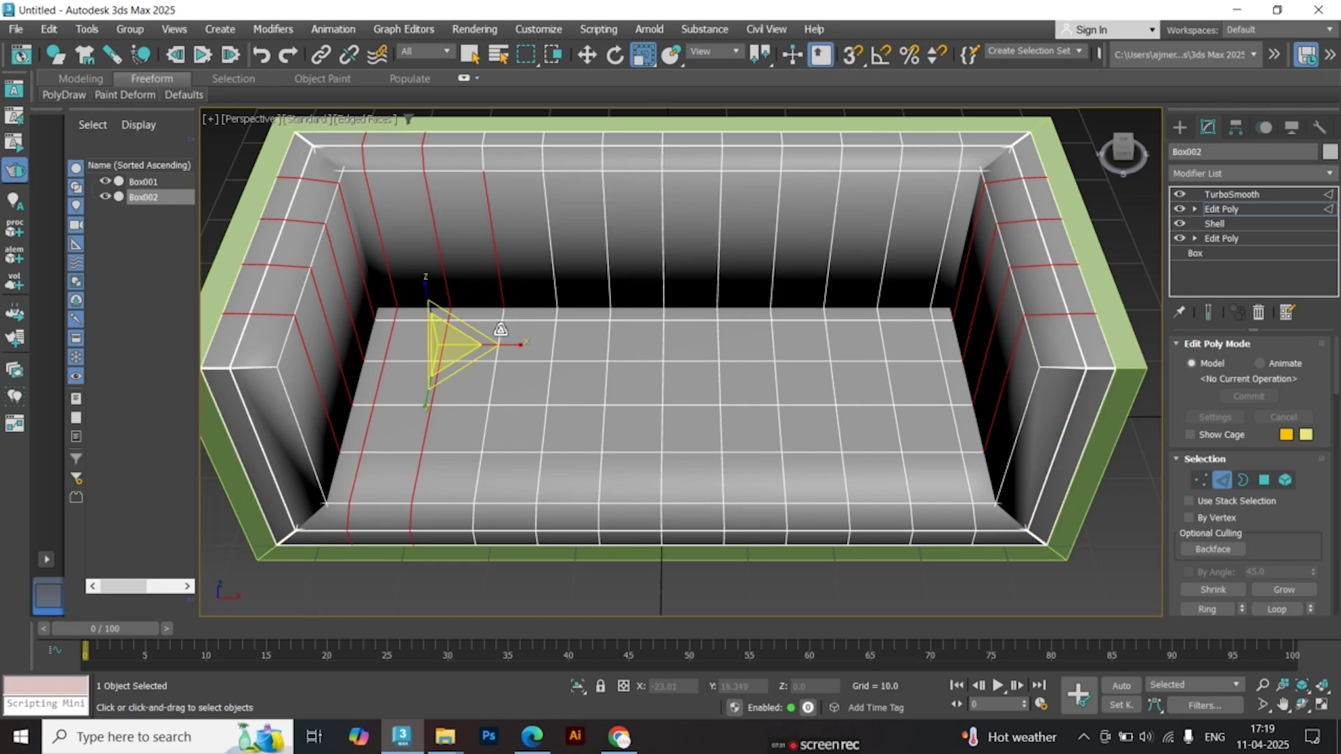
{"action": "left_click", "coordinate": [503, 341], "text": "ctrl"}
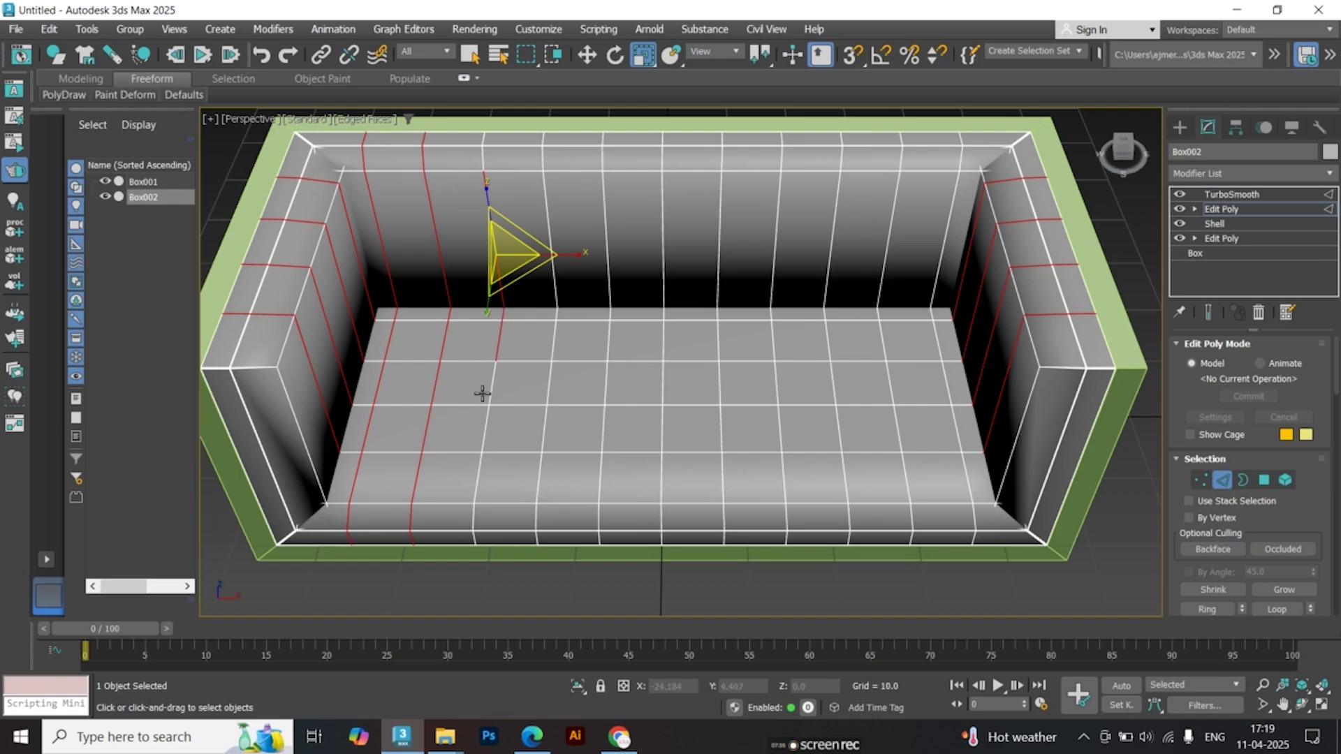
{"action": "left_click", "coordinate": [490, 426], "text": "shift"}
{"action": "left_click", "coordinate": [549, 393], "text": "ctrl"}
{"action": "left_click", "coordinate": [548, 421], "text": "shift"}
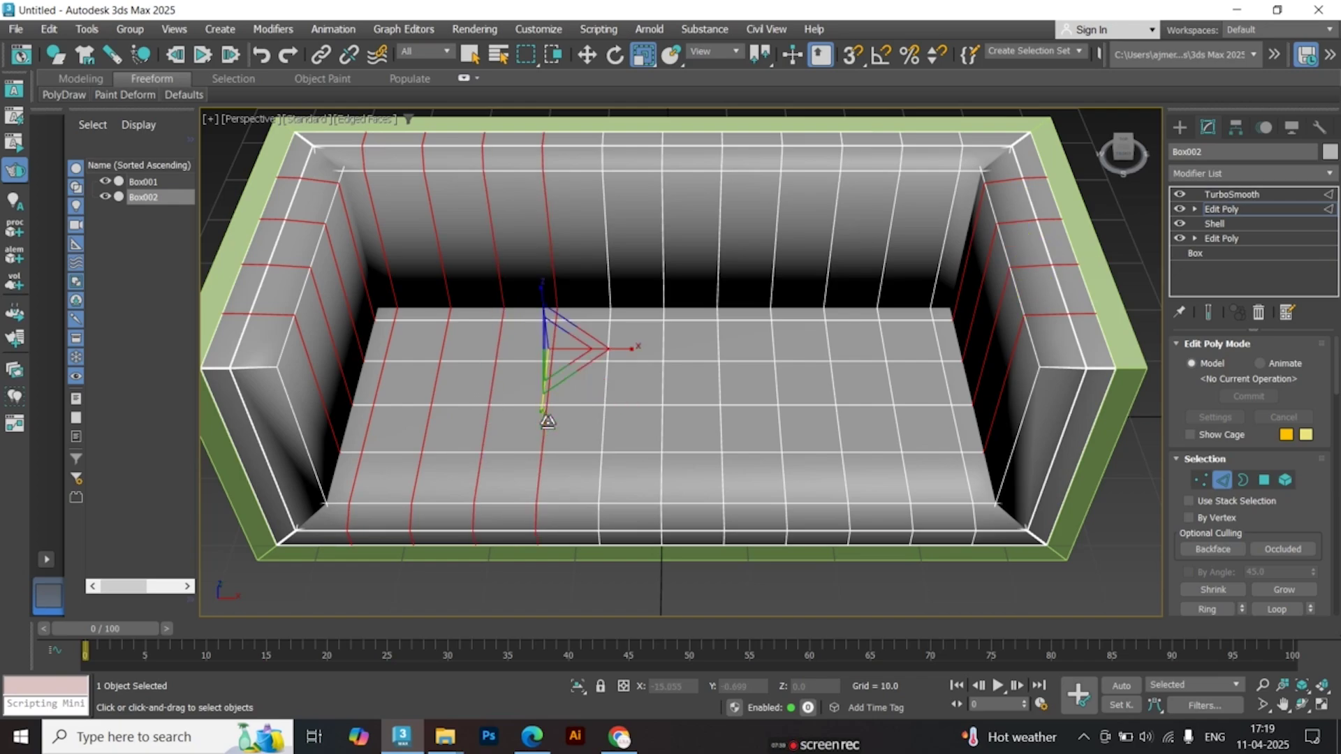
Add the fifth, sixth and seventh edge loops across the back wall and floor to the selection
{"action": "left_click", "coordinate": [609, 403], "text": "ctrl"}
{"action": "left_click", "coordinate": [602, 426], "text": "shift"}
{"action": "key", "text": "w"}
{"action": "left_click", "coordinate": [664, 376], "text": "ctrl"}
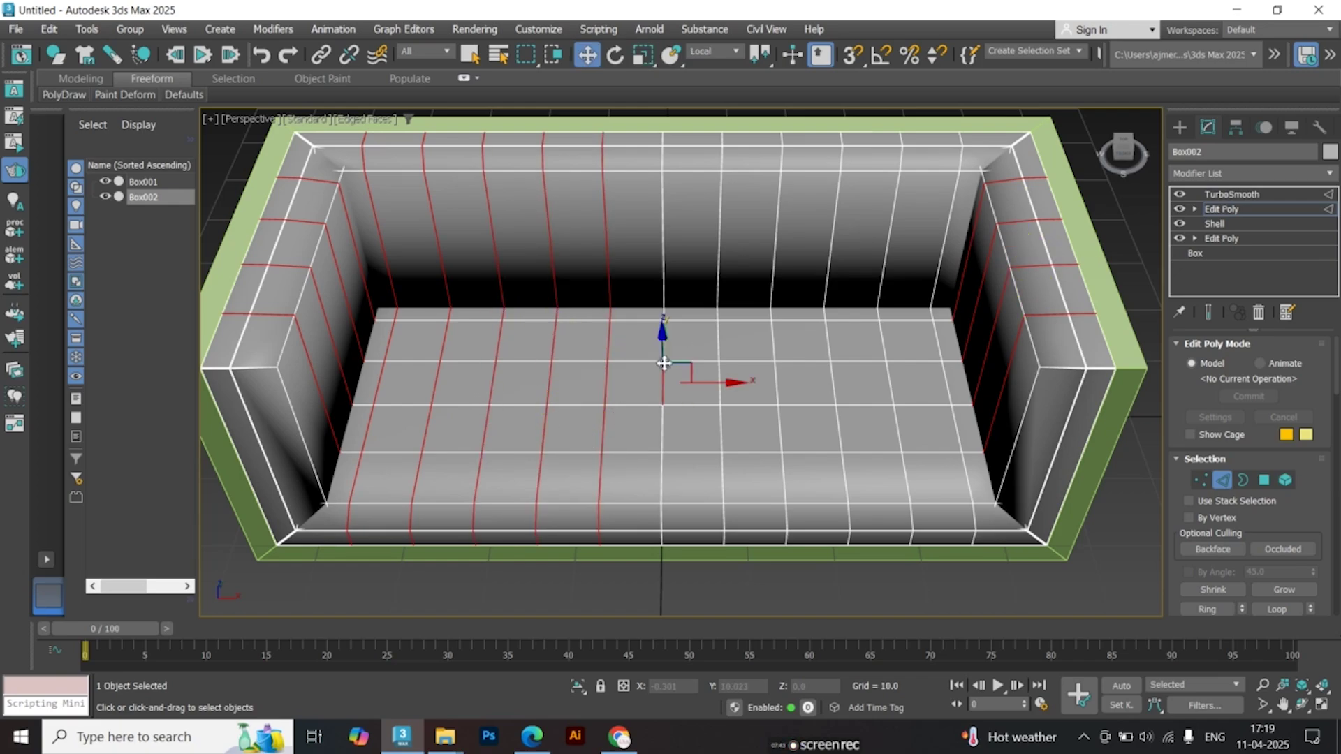
{"action": "left_click", "coordinate": [664, 357], "text": "shift"}
{"action": "double_click", "coordinate": [721, 398], "text": "ctrl"}
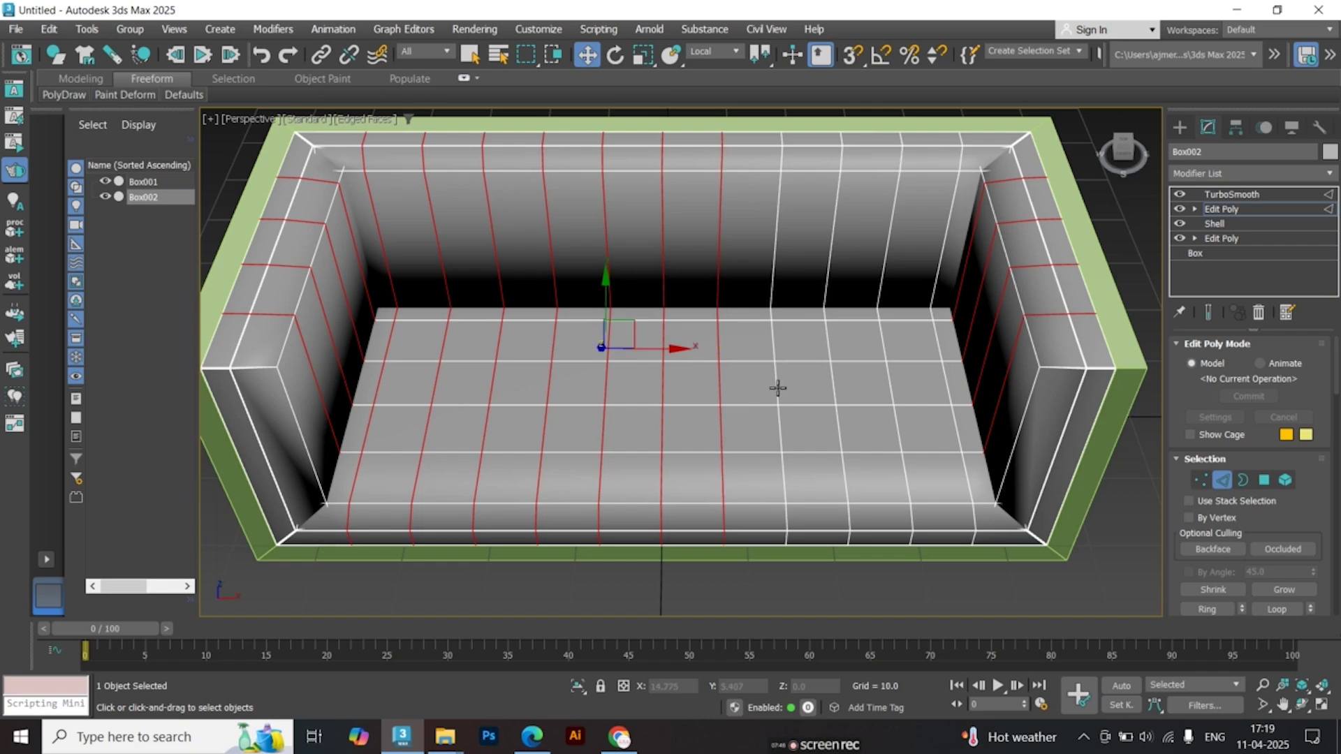
Add the last four edge loops across the back wall and floor, up to the right side wall
{"action": "double_click", "coordinate": [779, 423], "text": "ctrl"}
{"action": "double_click", "coordinate": [837, 400], "text": "ctrl"}
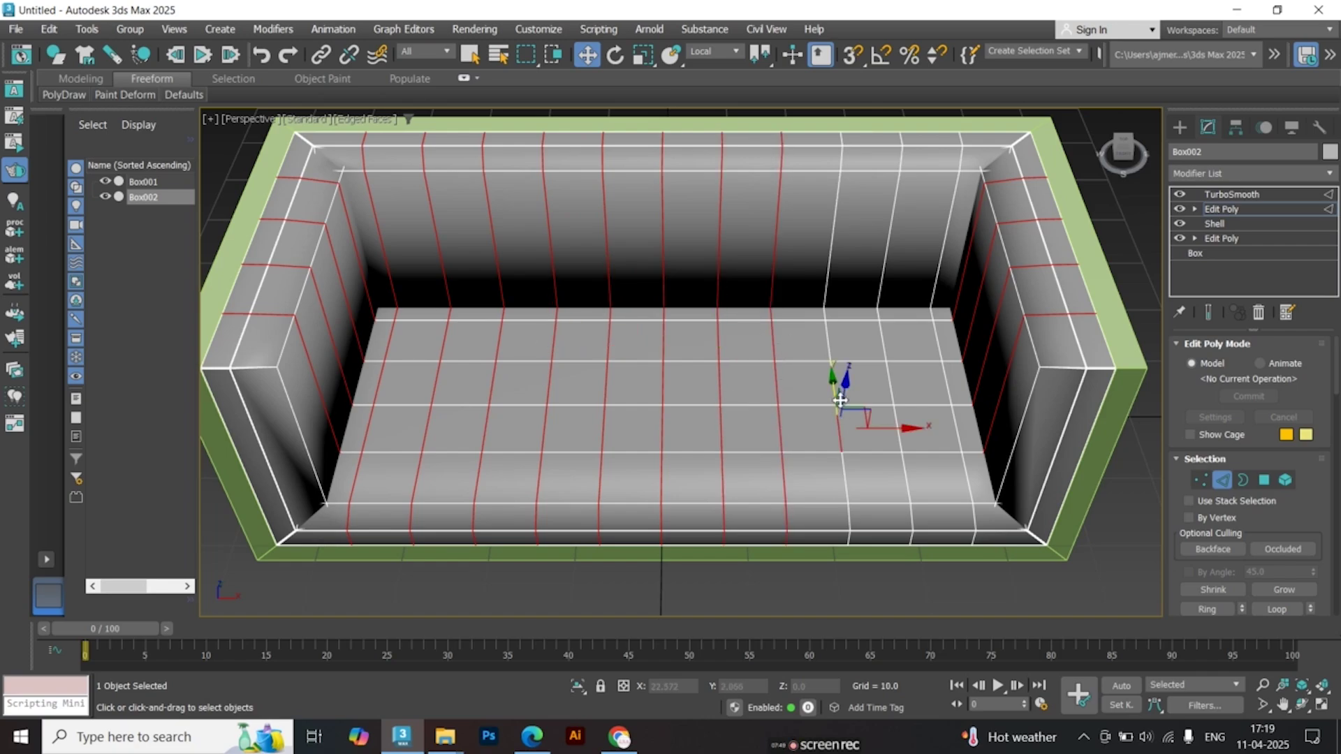
{"action": "left_click", "coordinate": [886, 358], "text": "ctrl"}
{"action": "double_click", "coordinate": [887, 358], "text": "ctrl"}
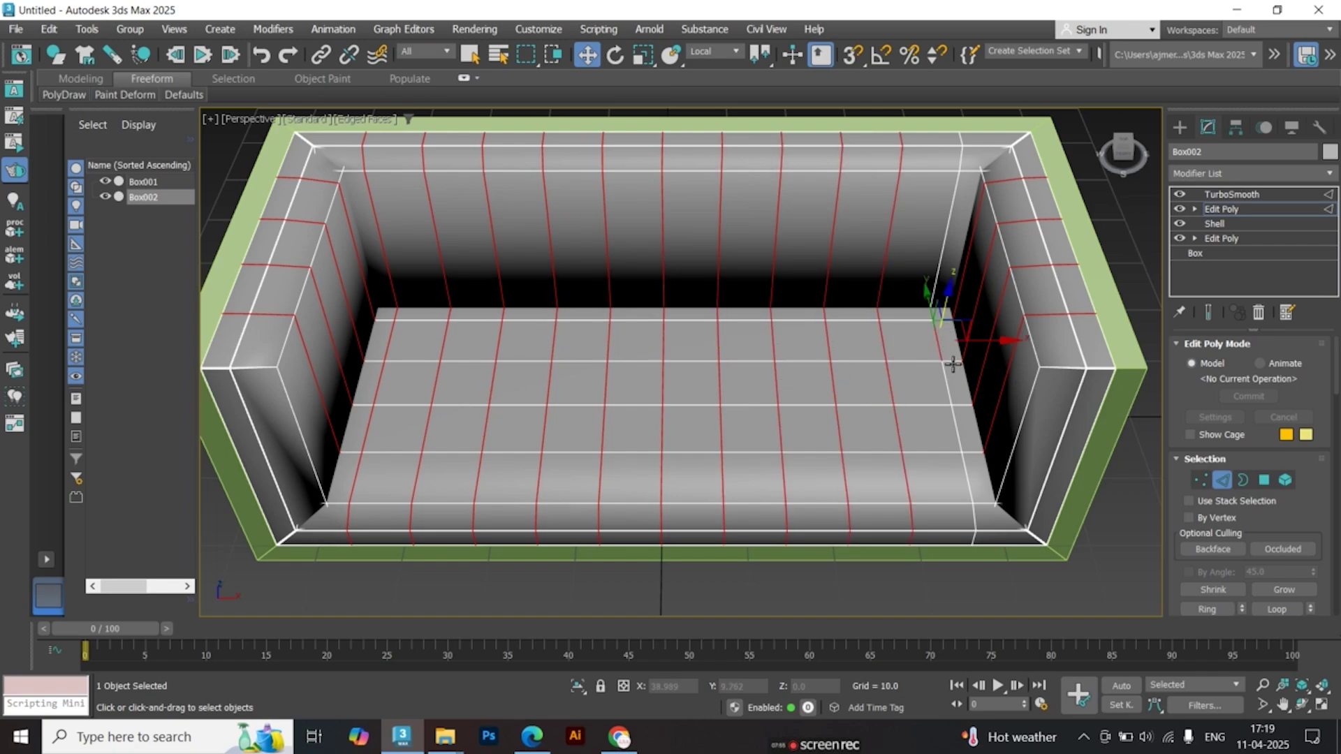
{"action": "double_click", "coordinate": [948, 371], "text": "ctrl"}
{"action": "scroll", "coordinate": [828, 305], "scroll_direction": "down", "scroll_amount": 3}
{"action": "scroll", "coordinate": [828, 306], "scroll_direction": "up", "scroll_amount": 5}
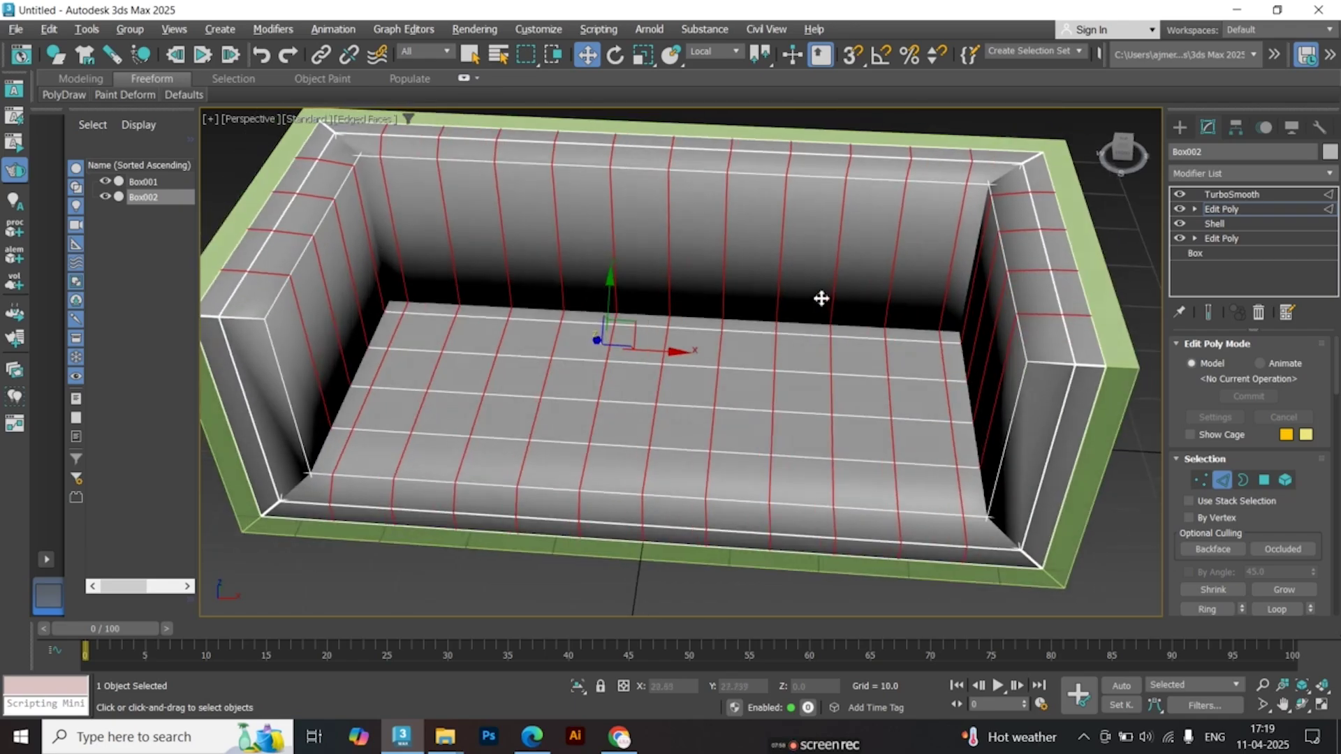
Show the smoothed end result and extrude the selected seam edges inward with a height of -0.63 and a width of 0
{"action": "left_click", "coordinate": [1207, 312]}
{"action": "mouse_move", "coordinate": [726, 349]}
{"action": "middle_mouse_down", "text": "alt"}
{"action": "mouse_move", "coordinate": [780, 297]}
{"action": "mouse_move", "coordinate": [775, 321]}
{"action": "middle_mouse_up", "text": "alt"}
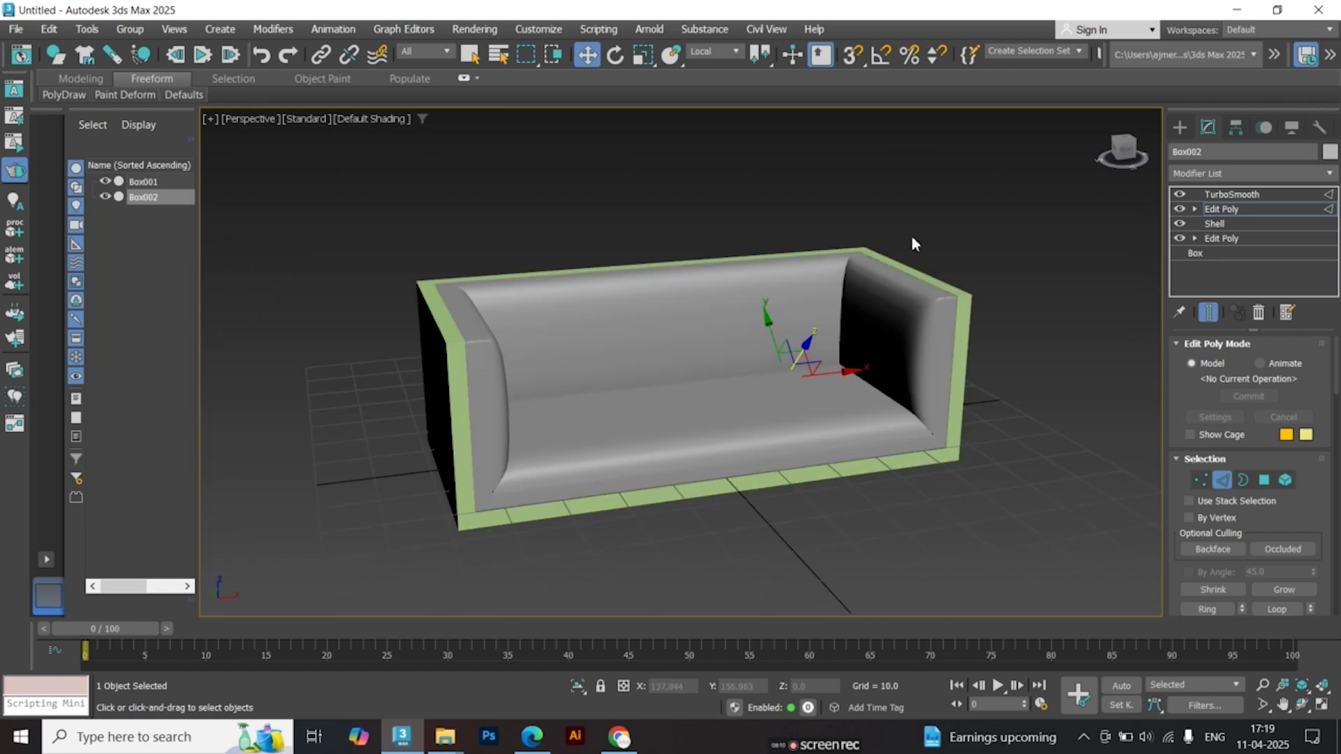
{"action": "right_click", "coordinate": [911, 236]}
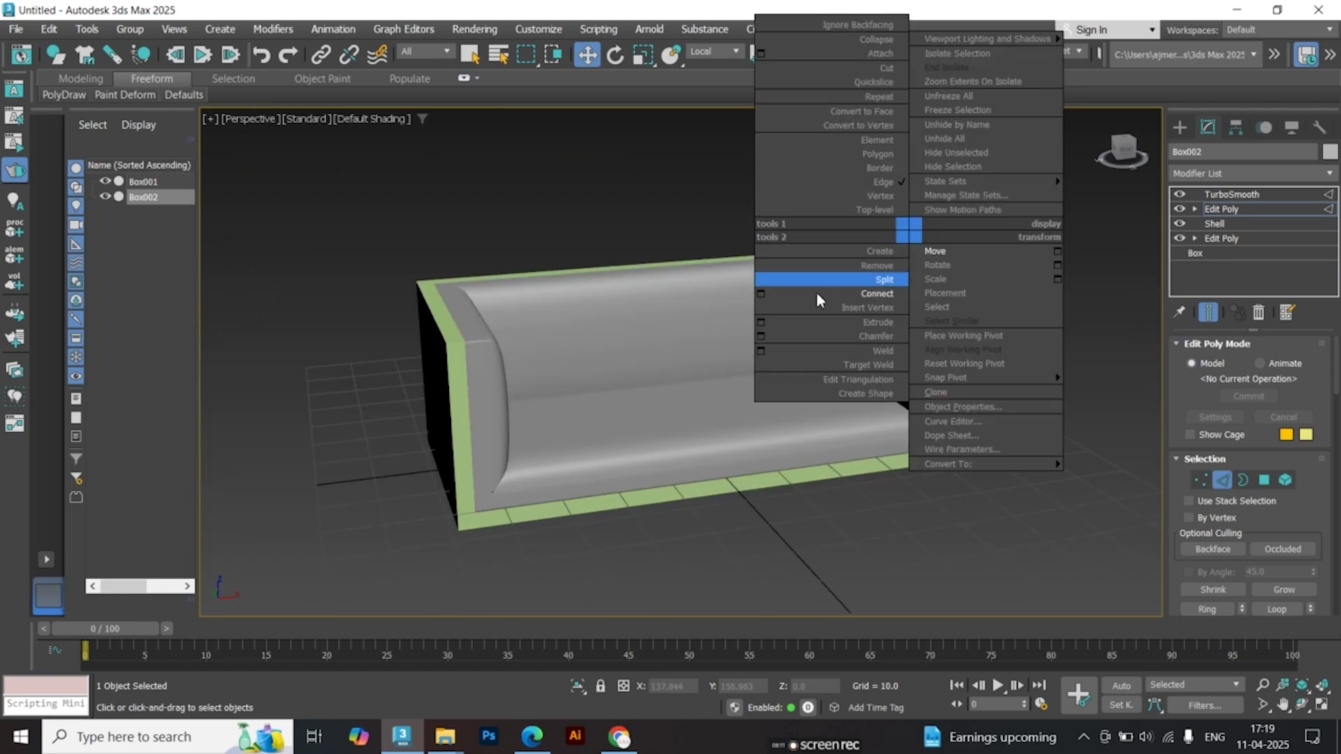
{"action": "left_click", "coordinate": [761, 324]}
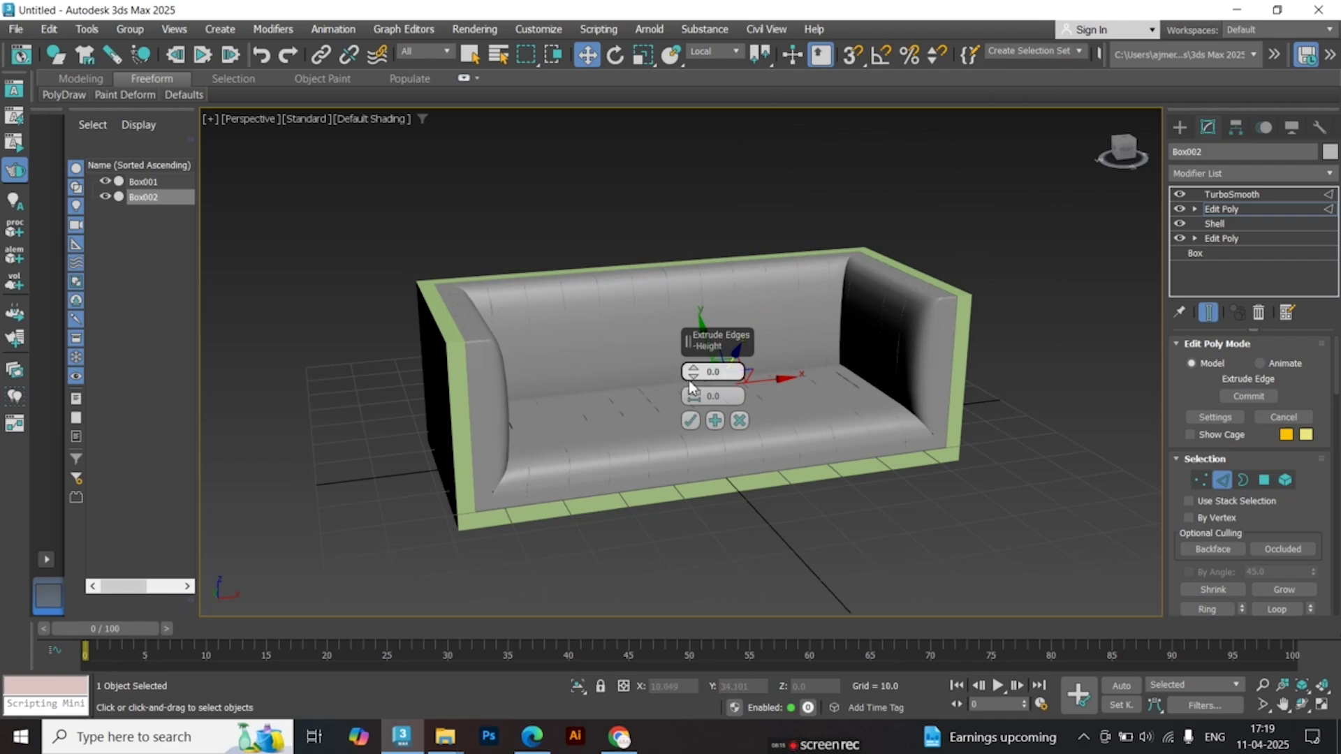
{"action": "left_click", "coordinate": [689, 381]}
{"action": "left_click_drag", "start_coordinate": [670, 388], "coordinate": [693, 385]}
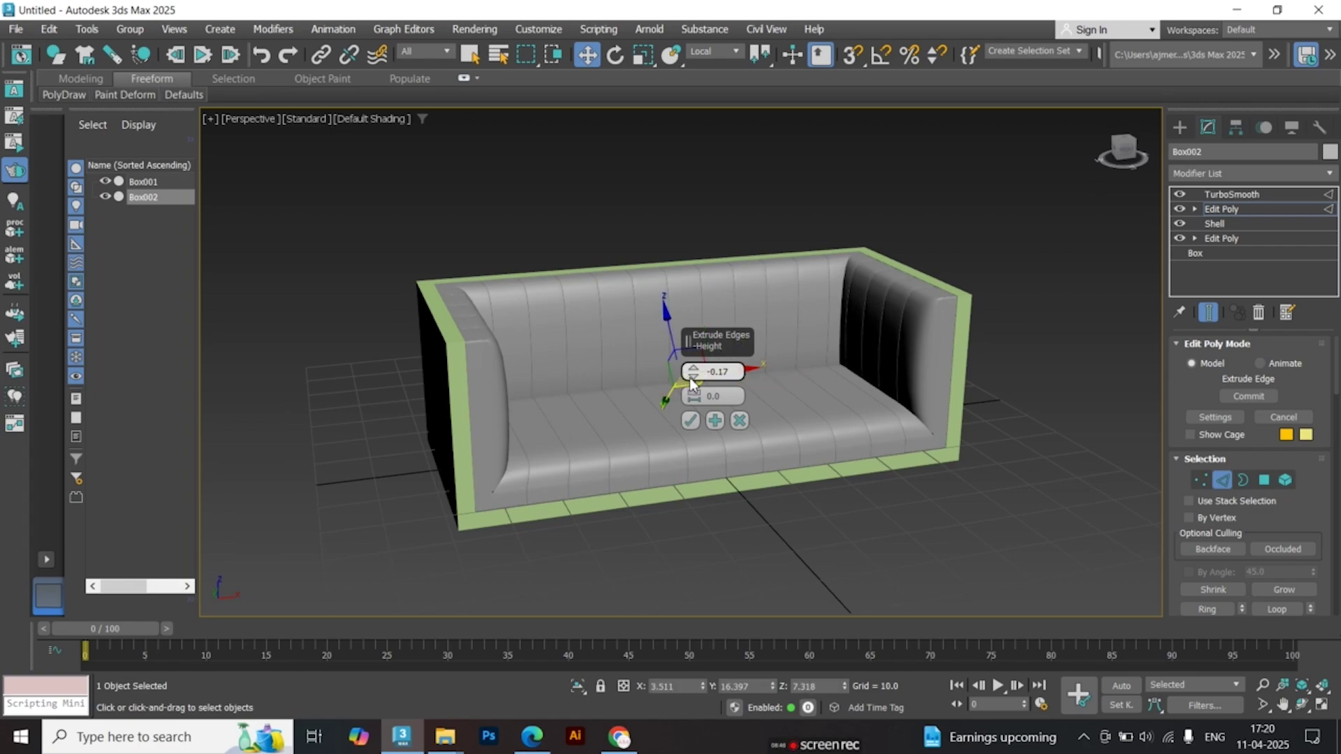
{"action": "key", "text": "q"}
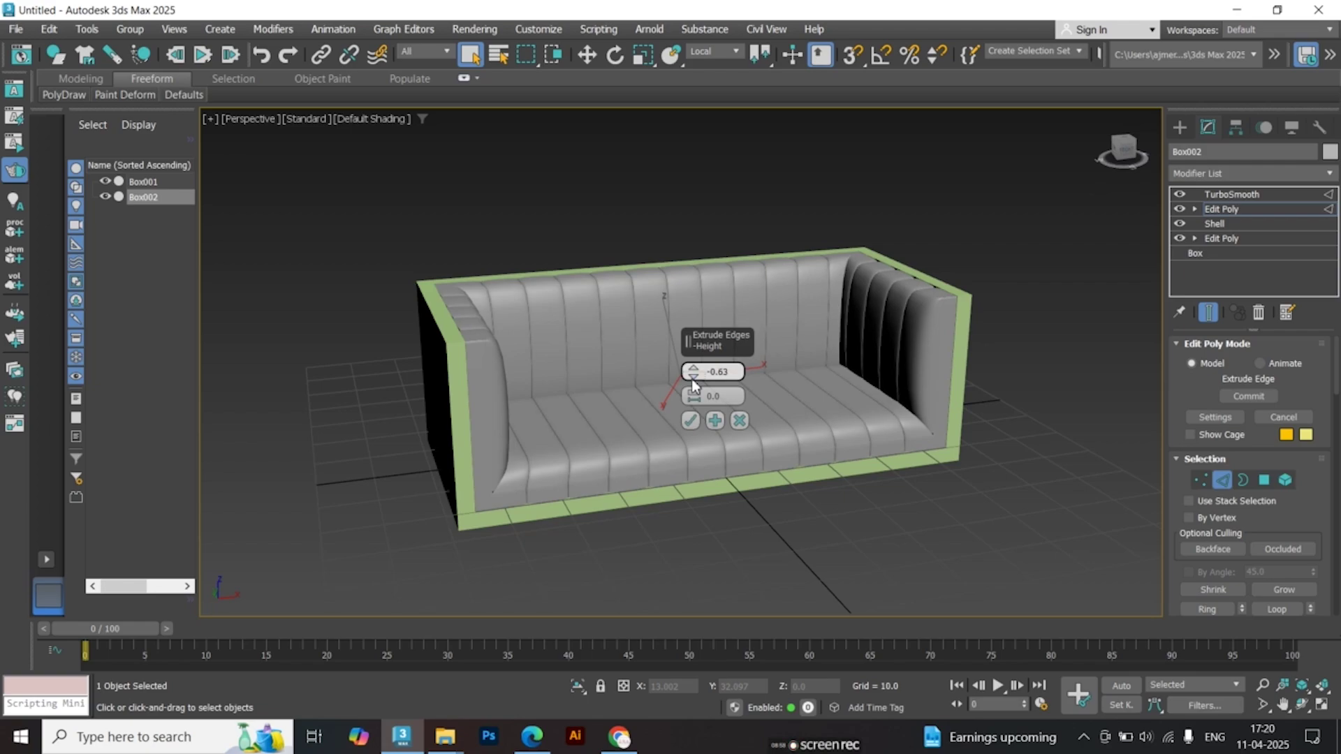
{"action": "left_click", "coordinate": [689, 421]}
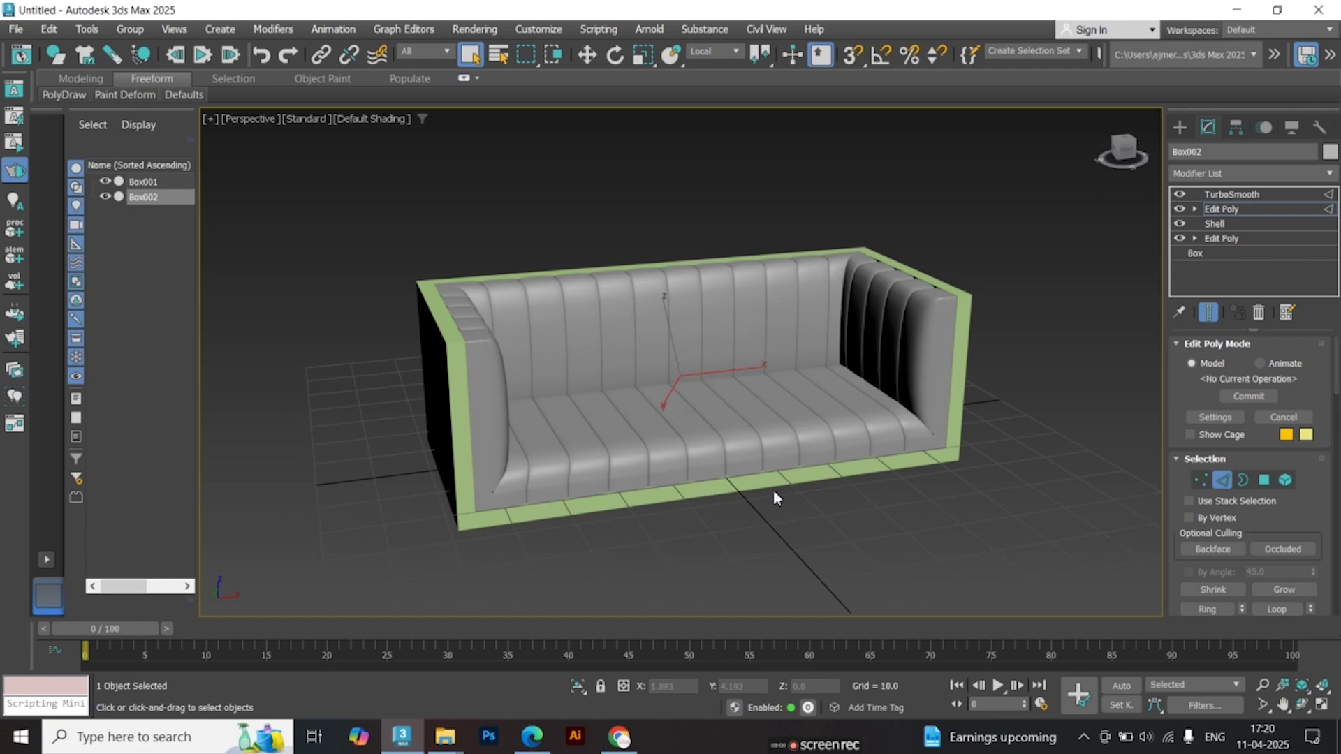
{"action": "middle_click_drag", "start_coordinate": [799, 515], "coordinate": [775, 489], "text": "alt"}
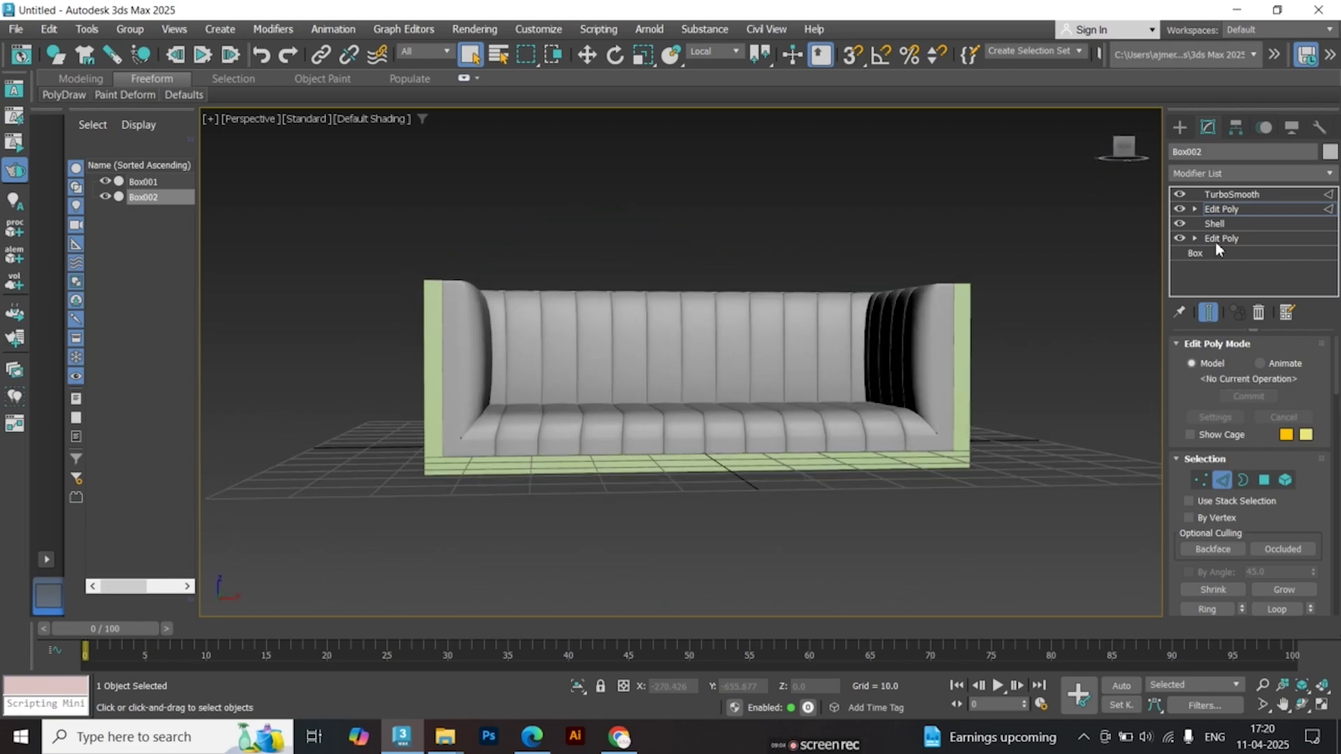
Leave edge editing on the lining and set its TurboSmooth iterations to 3
{"action": "left_click", "coordinate": [1229, 208]}
{"action": "left_click", "coordinate": [1236, 194]}
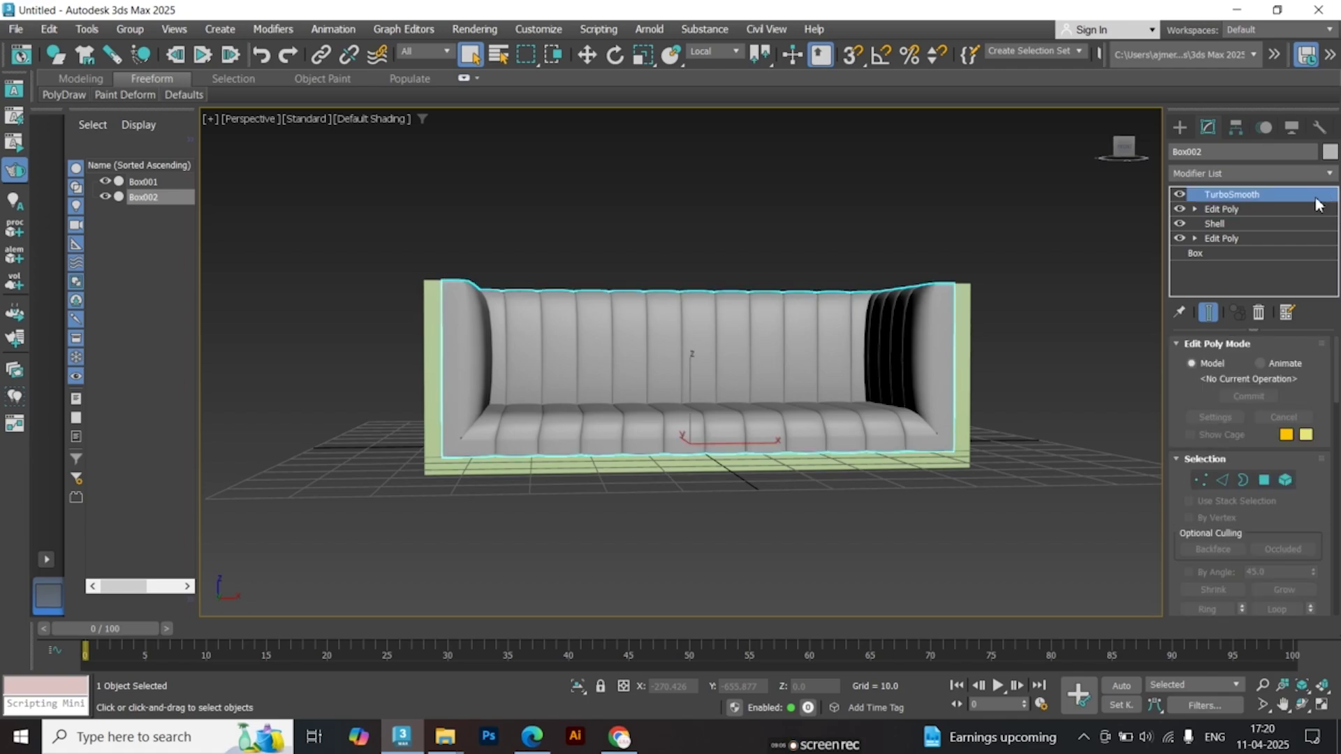
{"action": "left_click", "coordinate": [1309, 374]}
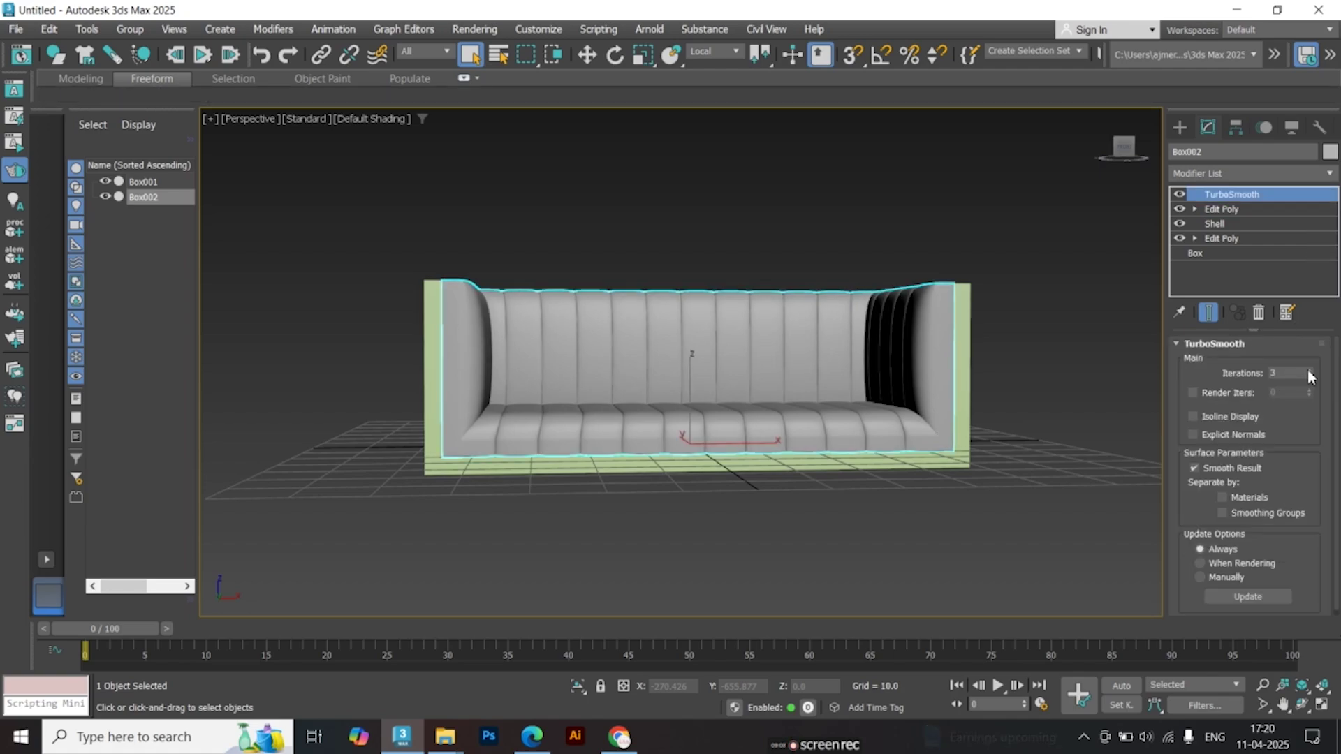
{"action": "middle_click_drag", "start_coordinate": [799, 383], "coordinate": [768, 432], "text": "alt"}
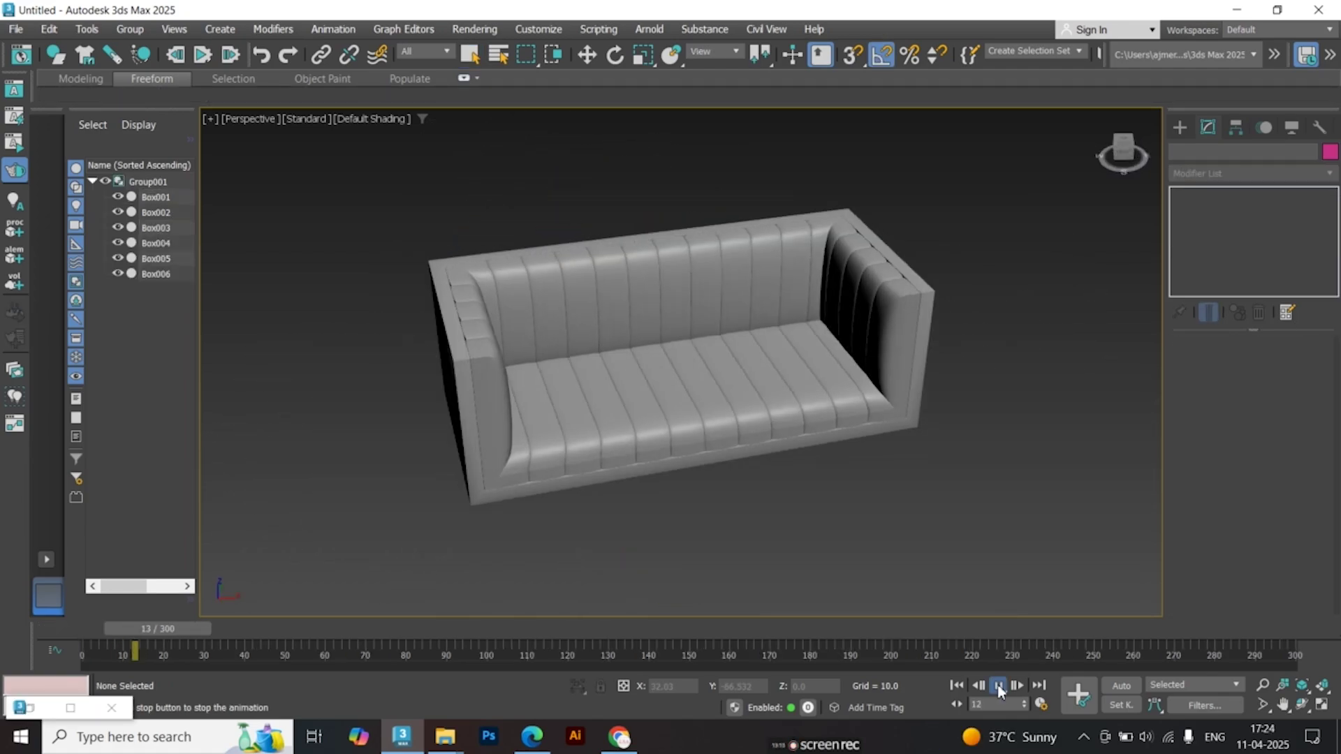